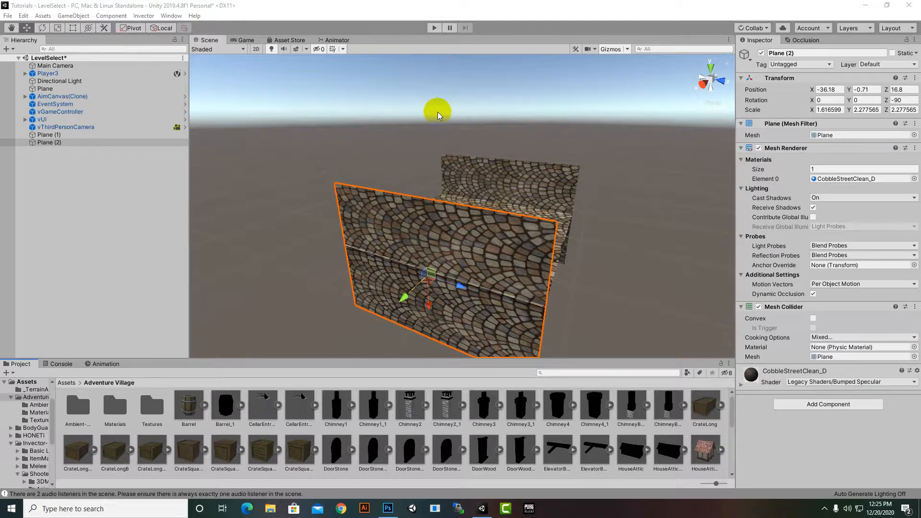
Review the AimCanvas object, the UI, camera, controller, event system and canvas prefabs in the prefebs folder, and the scene's Player3
{"action": "left_click", "coordinate": [53, 96]}
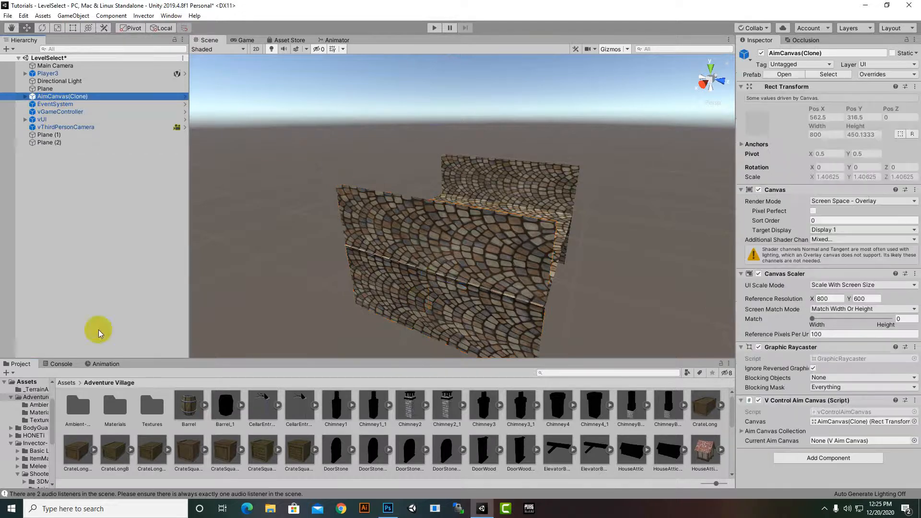
{"action": "left_click", "coordinate": [67, 383]}
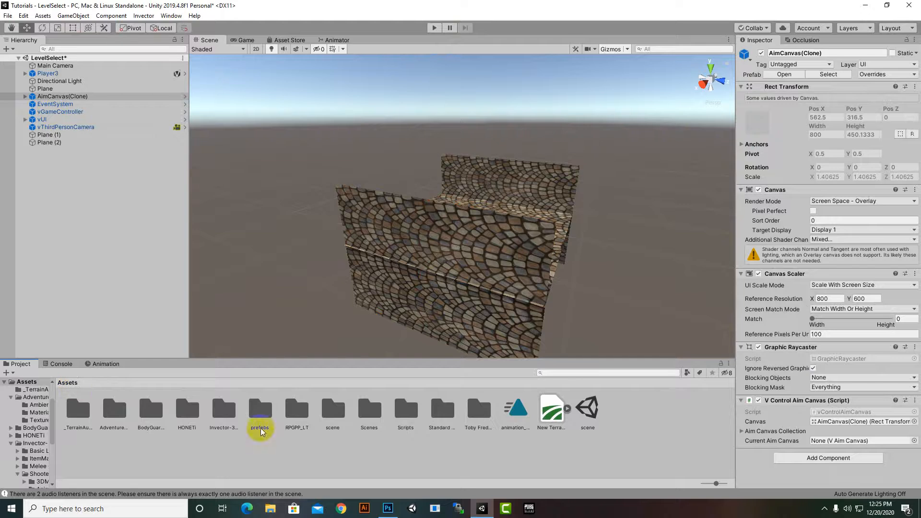
{"action": "left_click", "coordinate": [261, 410]}
{"action": "double_click", "coordinate": [263, 412]}
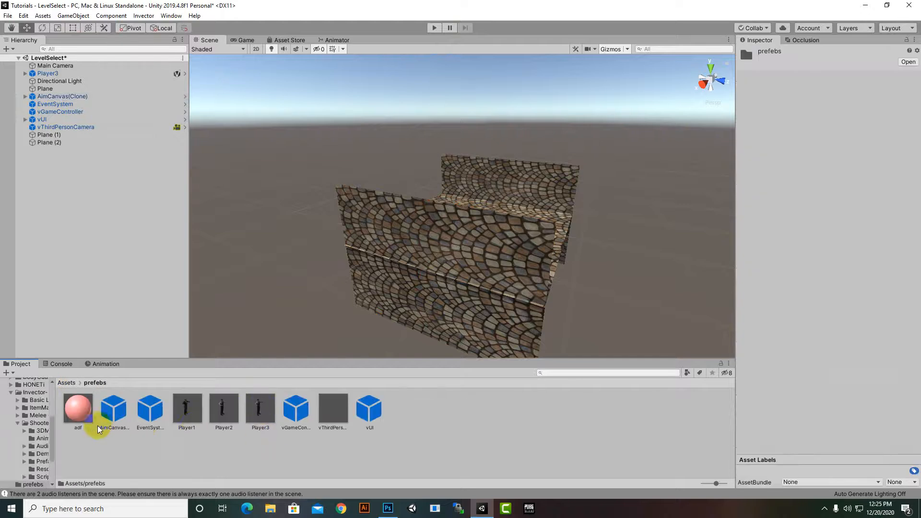
{"action": "left_click", "coordinate": [377, 410]}
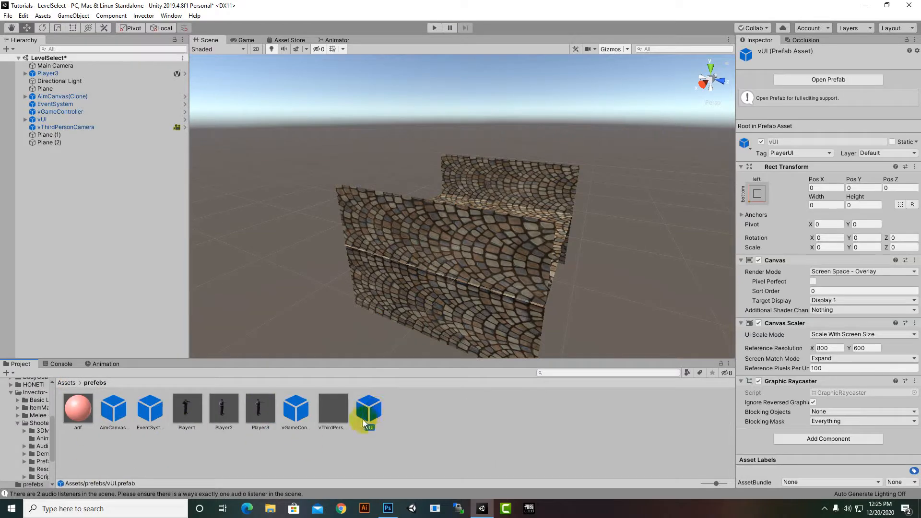
{"action": "left_click", "coordinate": [334, 412]}
{"action": "left_click", "coordinate": [294, 414]}
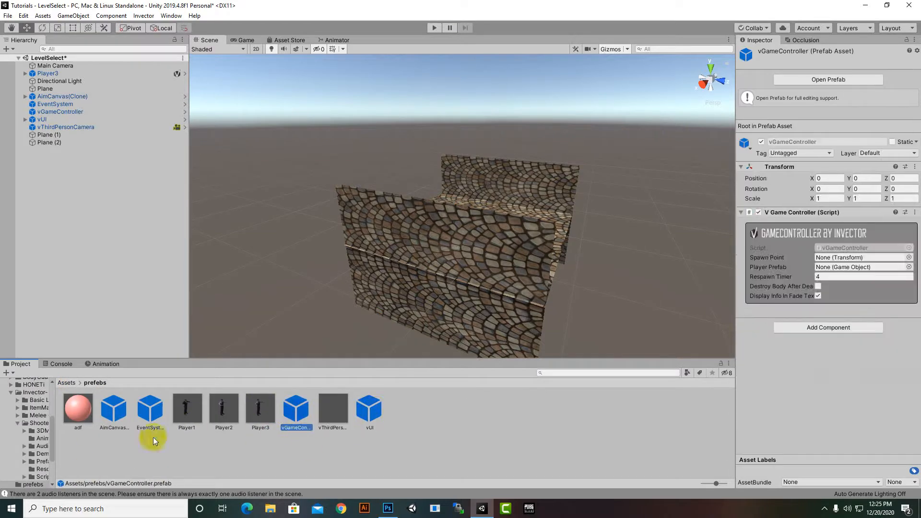
{"action": "left_click", "coordinate": [149, 412]}
{"action": "left_click", "coordinate": [104, 429]}
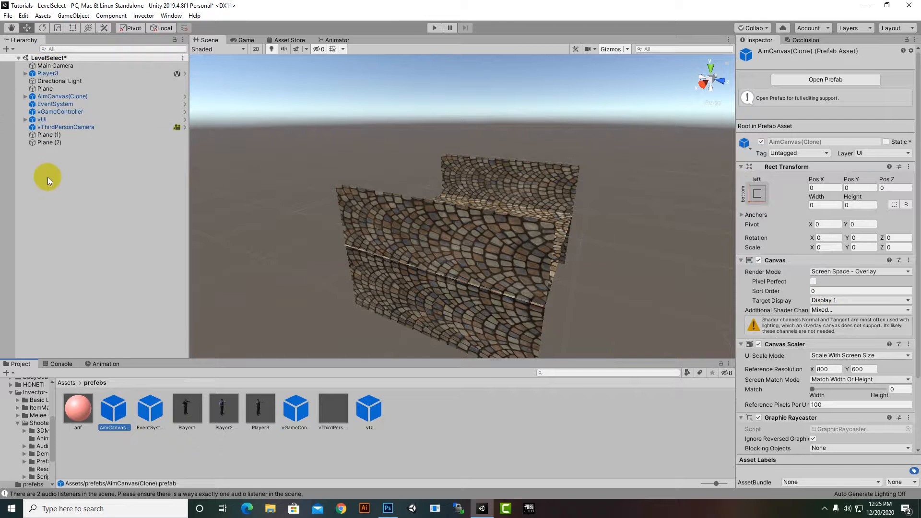
{"action": "left_click", "coordinate": [44, 75]}
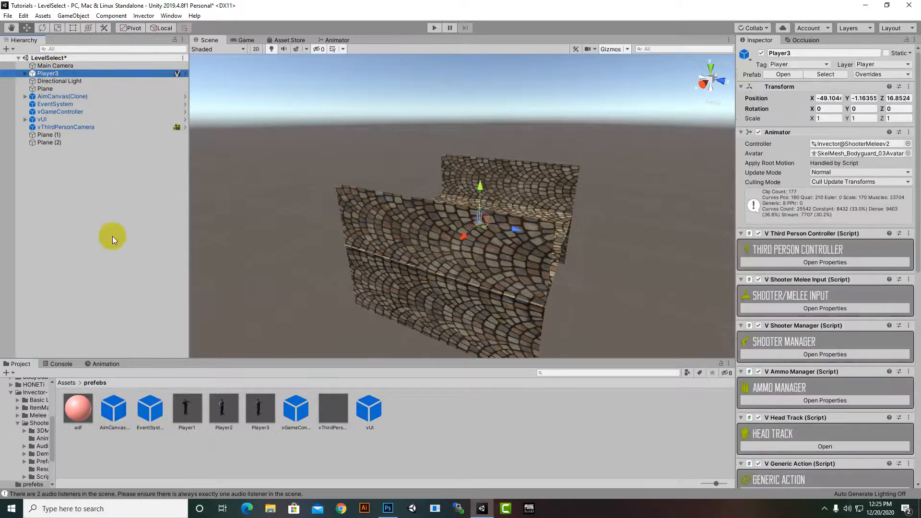
Rotate the wall Plane (2) to face inward, setting its Y rotation to -180
{"action": "left_click", "coordinate": [449, 240]}
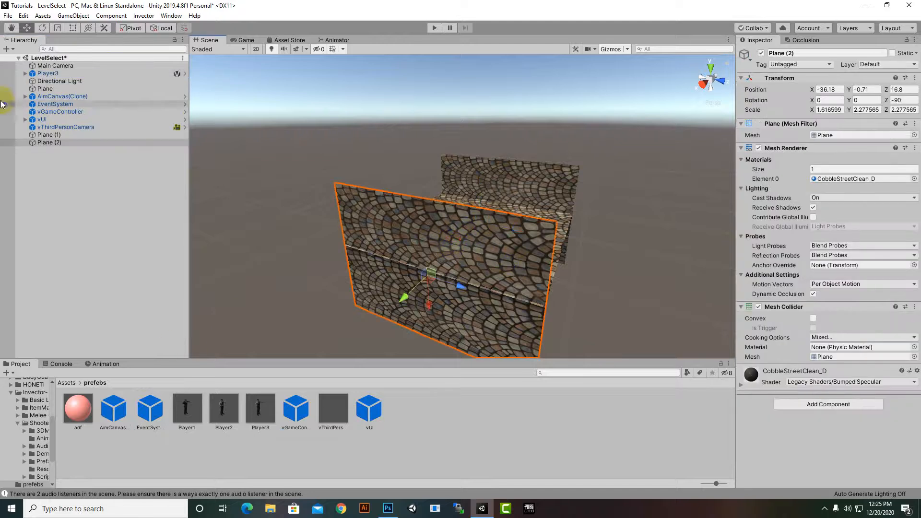
{"action": "left_click", "coordinate": [43, 27]}
{"action": "left_click_drag", "start_coordinate": [494, 209], "coordinate": [504, 267], "text": "alt"}
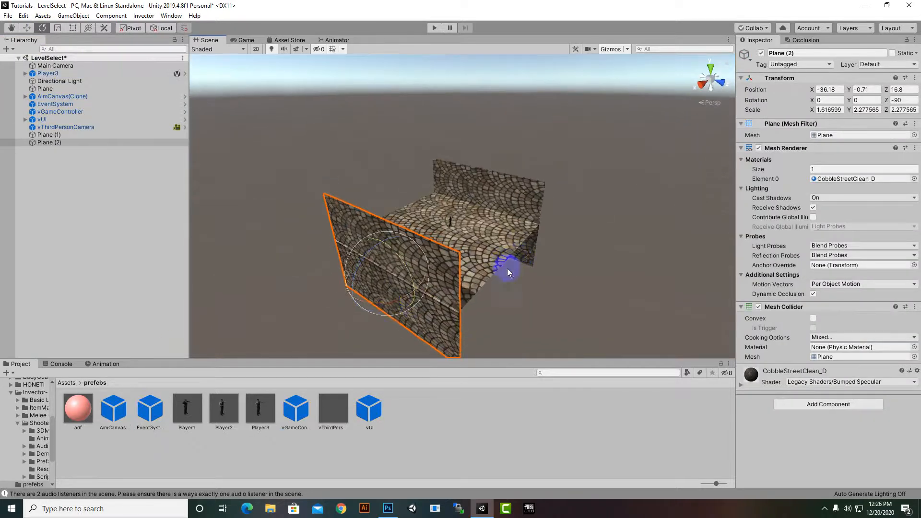
{"action": "left_click_drag", "start_coordinate": [390, 307], "coordinate": [665, 242]}
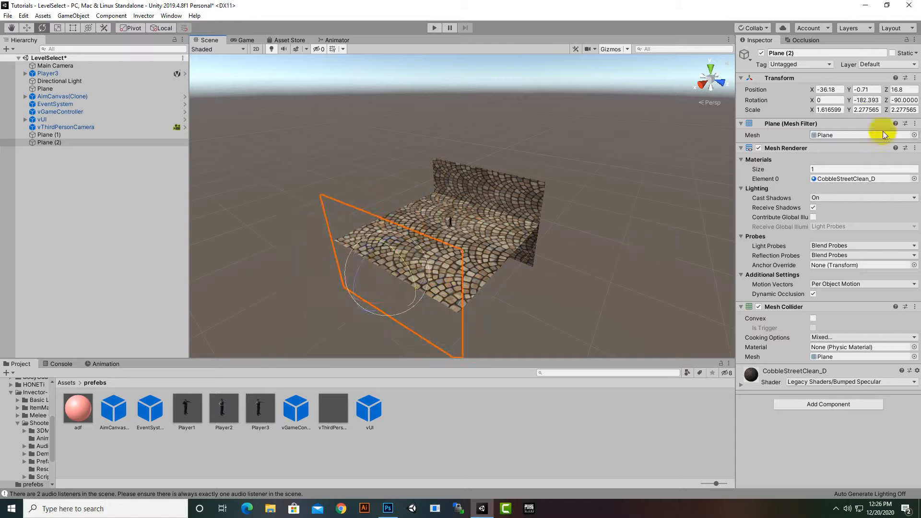
{"action": "left_click_drag", "start_coordinate": [865, 102], "coordinate": [898, 102]}
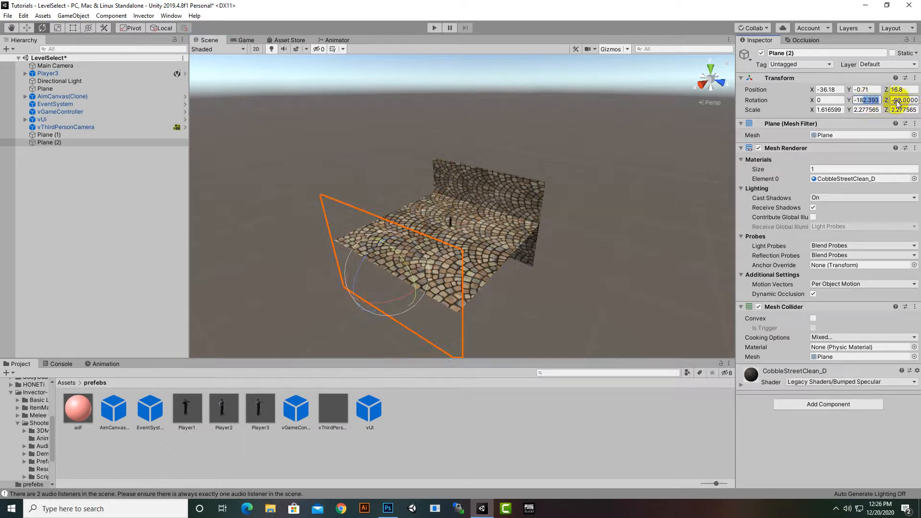
{"action": "type", "text": "0"}
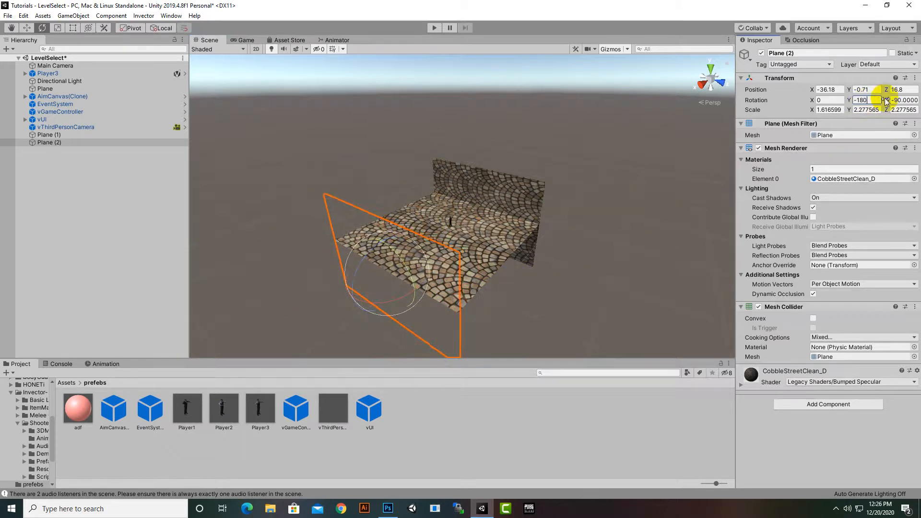
Duplicate Plane (2) and move the copy inward over the floor to about X -39.41
{"action": "left_click", "coordinate": [26, 29]}
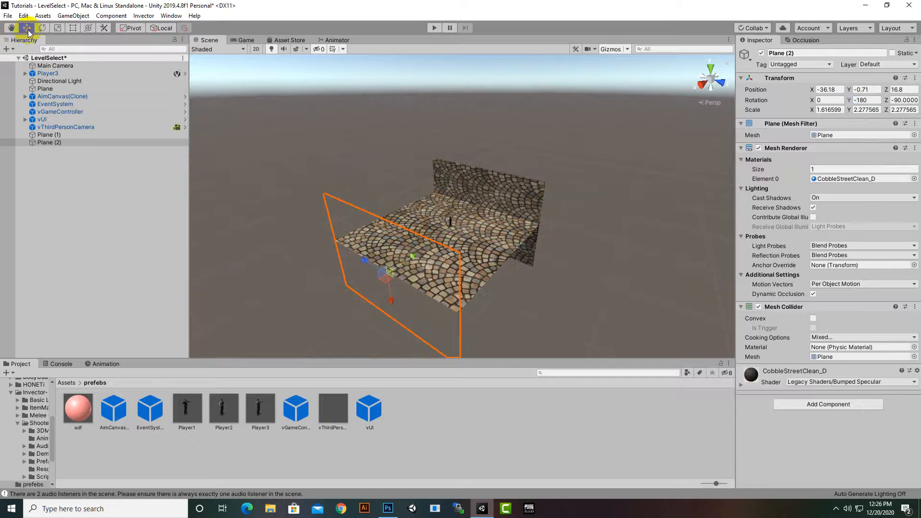
{"action": "left_click_drag", "start_coordinate": [496, 281], "coordinate": [486, 332], "text": "alt"}
{"action": "key", "text": "ctrl+d"}
{"action": "left_click_drag", "start_coordinate": [324, 268], "coordinate": [356, 253]}
Turn the duplicated wall perpendicular to the original by setting its Y rotation to -90
{"action": "left_click", "coordinate": [41, 28]}
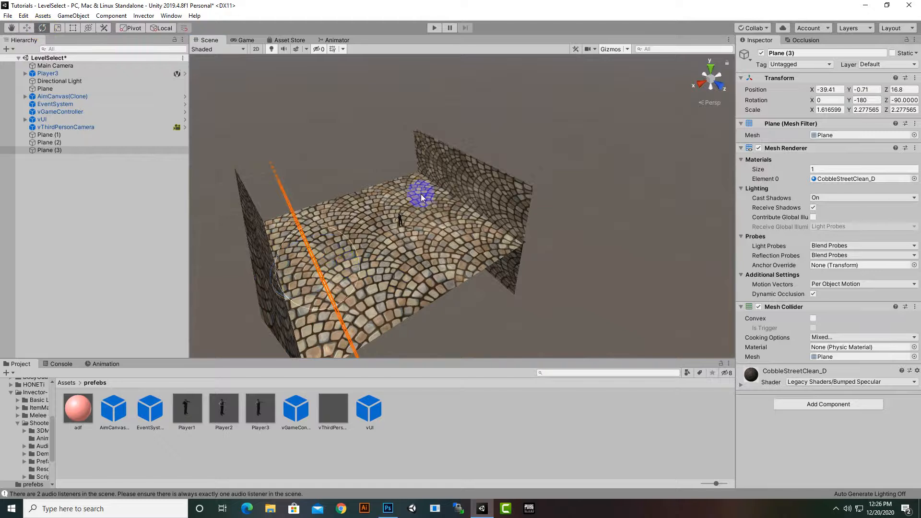
{"action": "left_click_drag", "start_coordinate": [351, 281], "coordinate": [212, 294]}
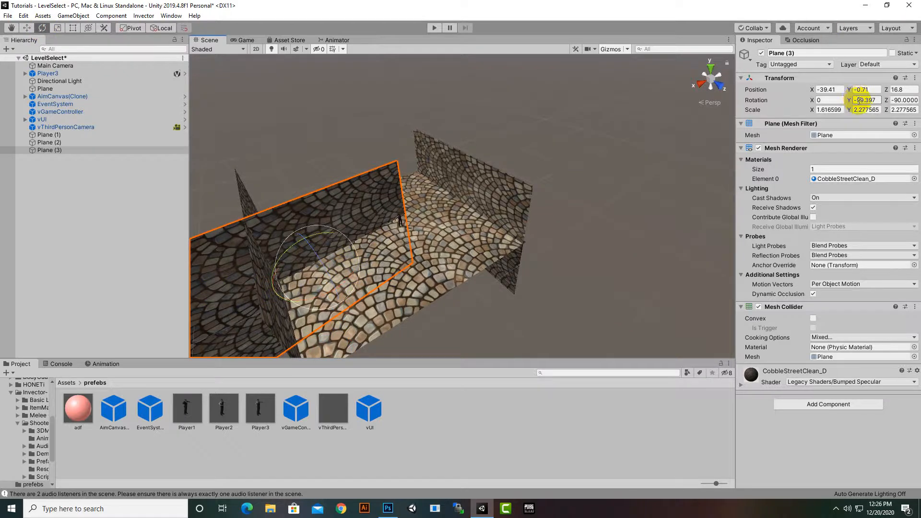
{"action": "left_click_drag", "start_coordinate": [859, 101], "coordinate": [877, 99]}
{"action": "type", "text": "-90"}
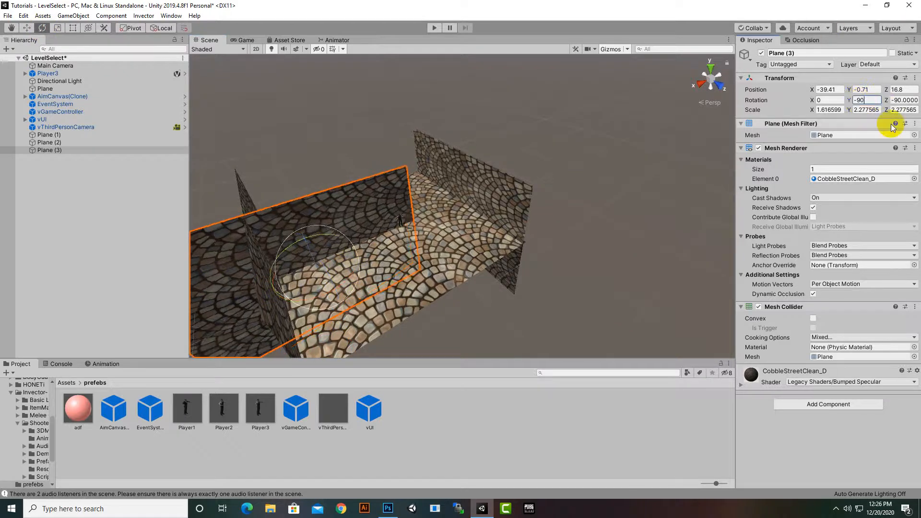
Move the turned wall to an open side edge of the floor and place a duplicate on the opposite edge at Z 27.9
{"action": "left_click", "coordinate": [25, 29]}
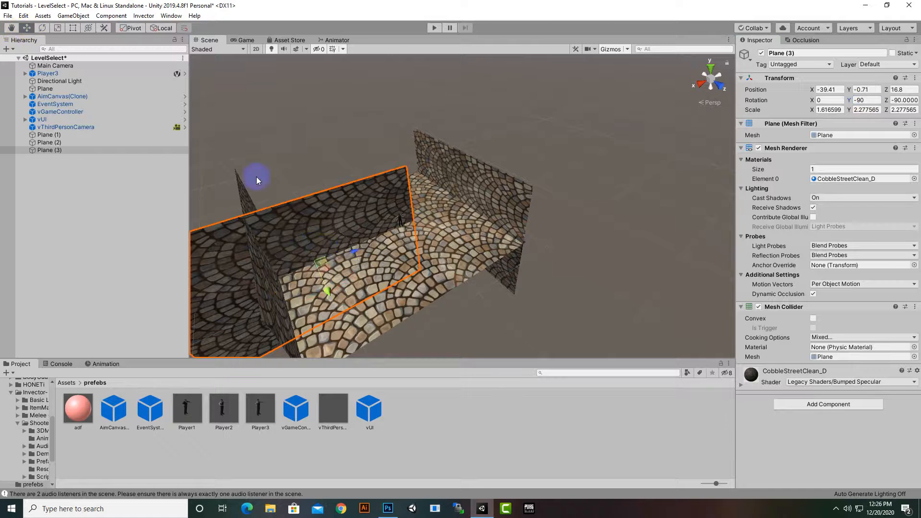
{"action": "left_click_drag", "start_coordinate": [344, 255], "coordinate": [511, 258]}
{"action": "key", "text": "ctrl+d"}
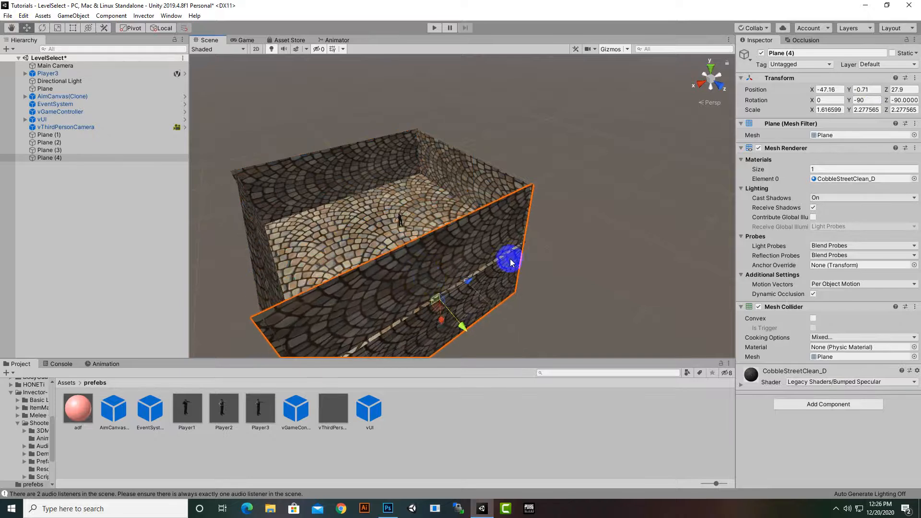
Turn the new wall Plane (4) to face inward by setting its Y rotation to 90
{"action": "left_click", "coordinate": [42, 27]}
{"action": "left_click_drag", "start_coordinate": [583, 252], "coordinate": [399, 229], "text": "alt"}
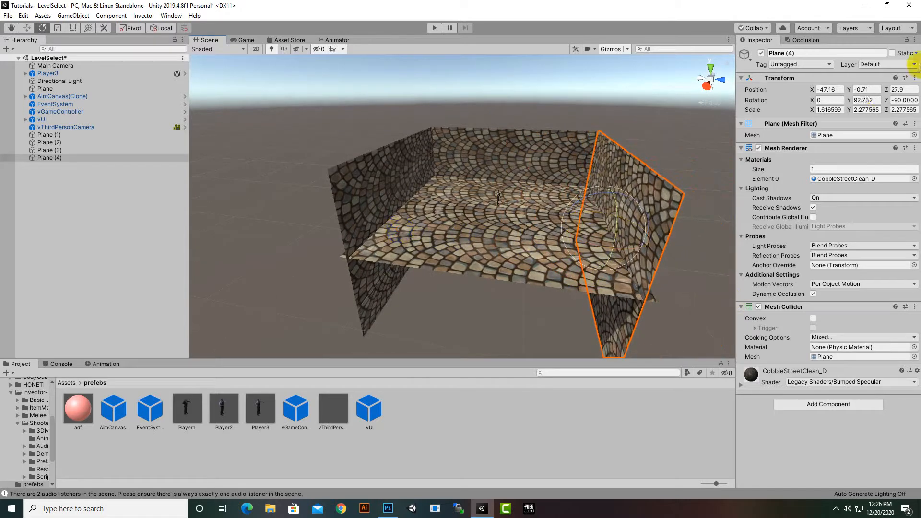
{"action": "left_click", "coordinate": [859, 99]}
{"action": "type", "text": "90"}
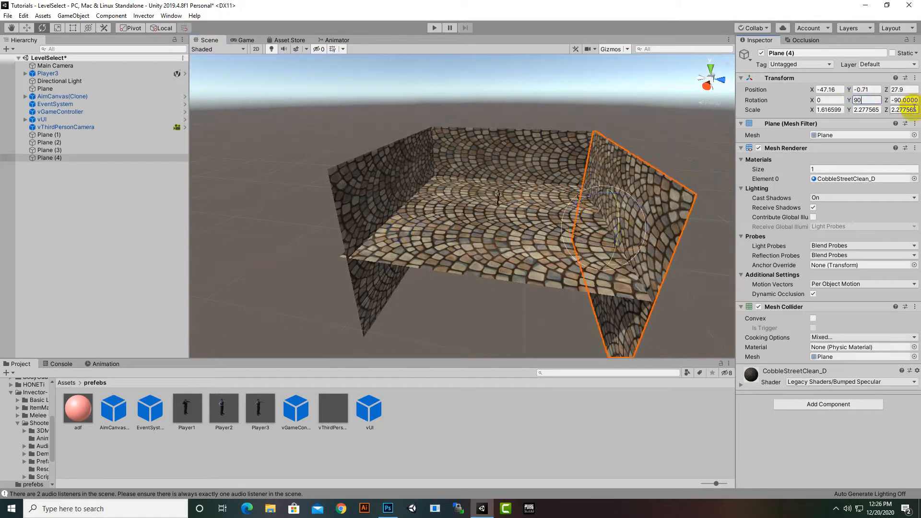
Play-test the scene by walking the character around the walled room, and stop the game
{"action": "left_click_drag", "start_coordinate": [624, 221], "coordinate": [479, 259], "text": "alt"}
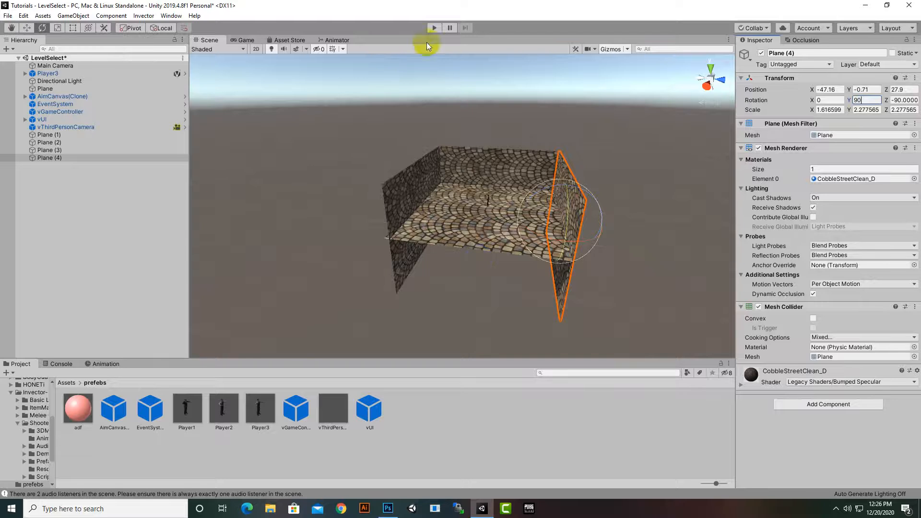
{"action": "left_click", "coordinate": [435, 28]}
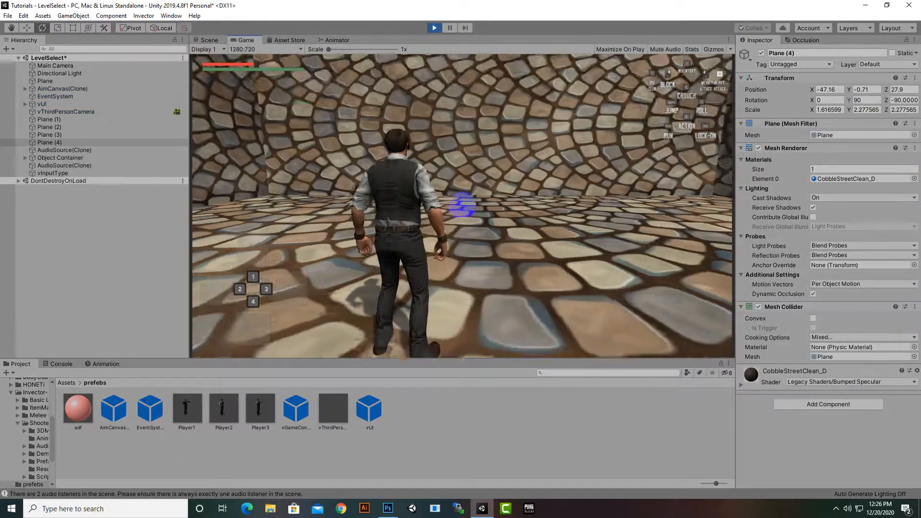
{"action": "key", "text": "w"}
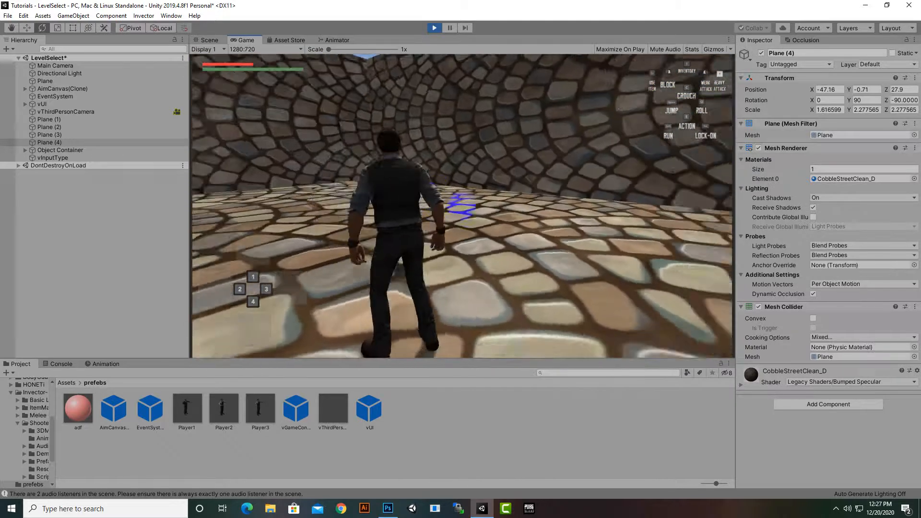
{"action": "key", "text": "w"}
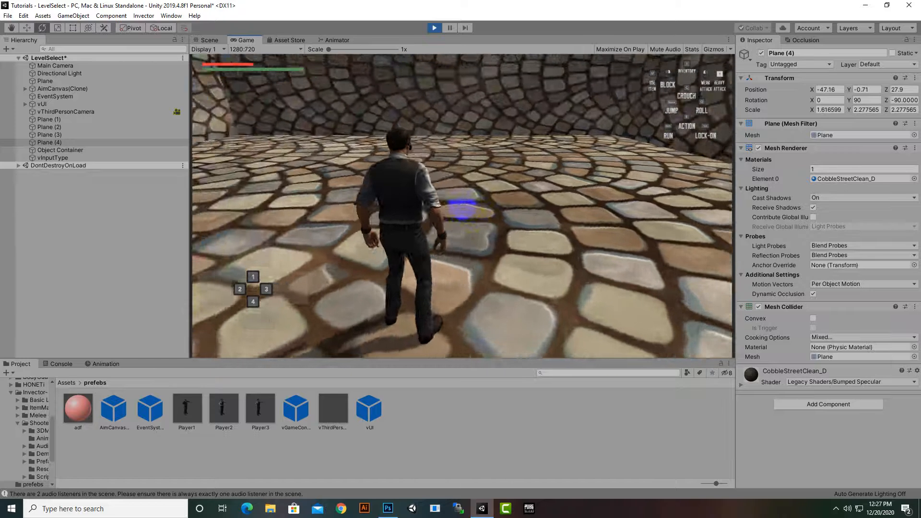
{"action": "left_click", "coordinate": [434, 27]}
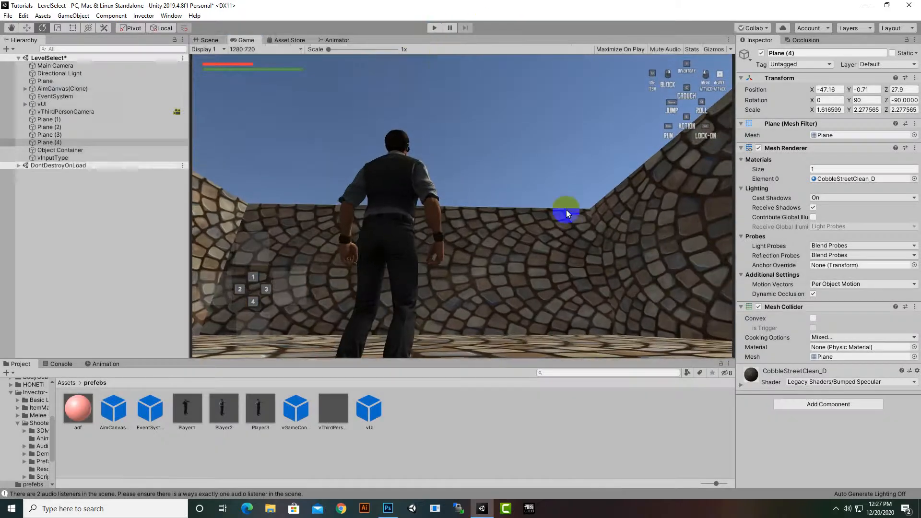
Return to the root Assets folder and add a 3D cube to the scene
{"action": "scroll", "coordinate": [479, 209], "scroll_direction": "up", "scroll_amount": 10}
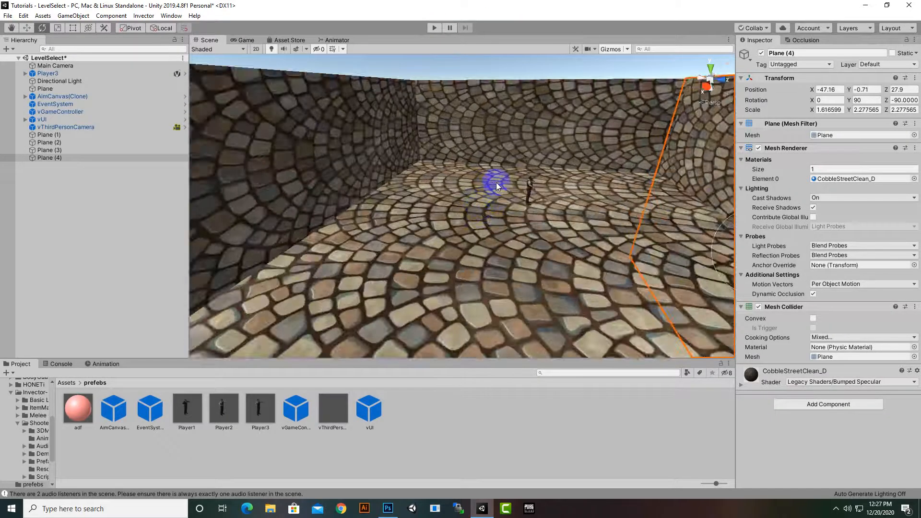
{"action": "scroll", "coordinate": [497, 181], "scroll_direction": "down", "scroll_amount": 6}
{"action": "left_click_drag", "start_coordinate": [497, 187], "coordinate": [593, 254], "text": "alt"}
{"action": "scroll", "coordinate": [612, 231], "scroll_direction": "up", "scroll_amount": 3}
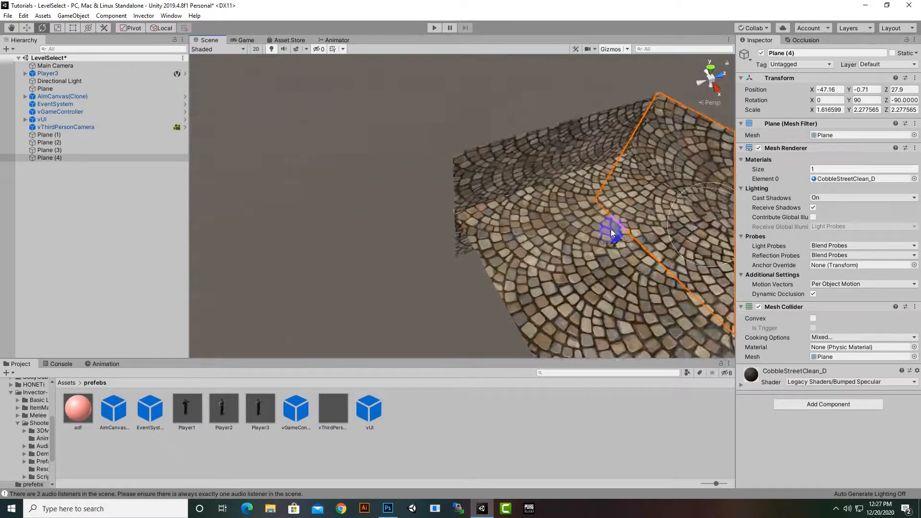
{"action": "middle_click_drag", "start_coordinate": [611, 232], "coordinate": [465, 186]}
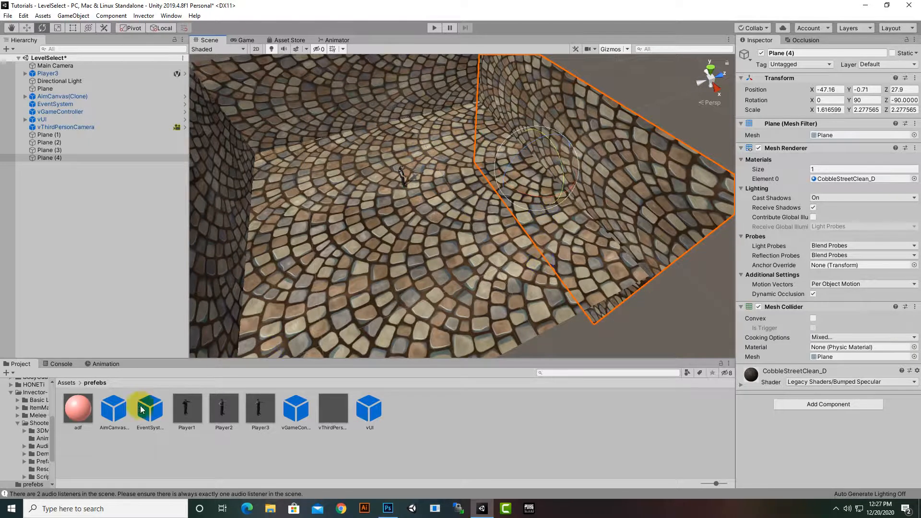
{"action": "left_click", "coordinate": [65, 383]}
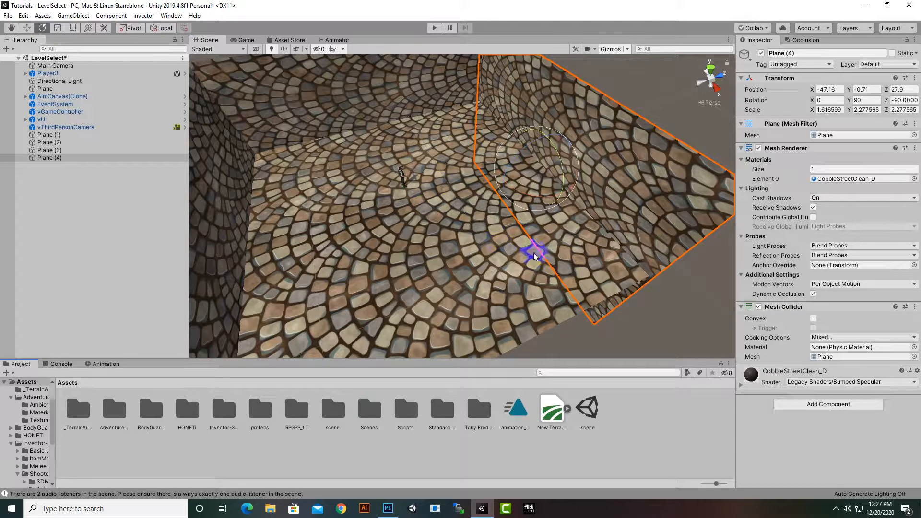
{"action": "left_click", "coordinate": [38, 190]}
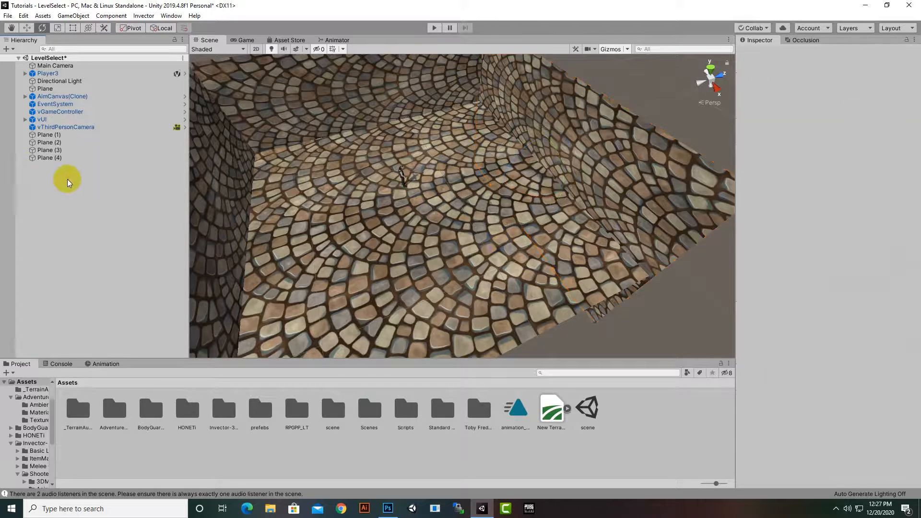
{"action": "right_click", "coordinate": [68, 181]}
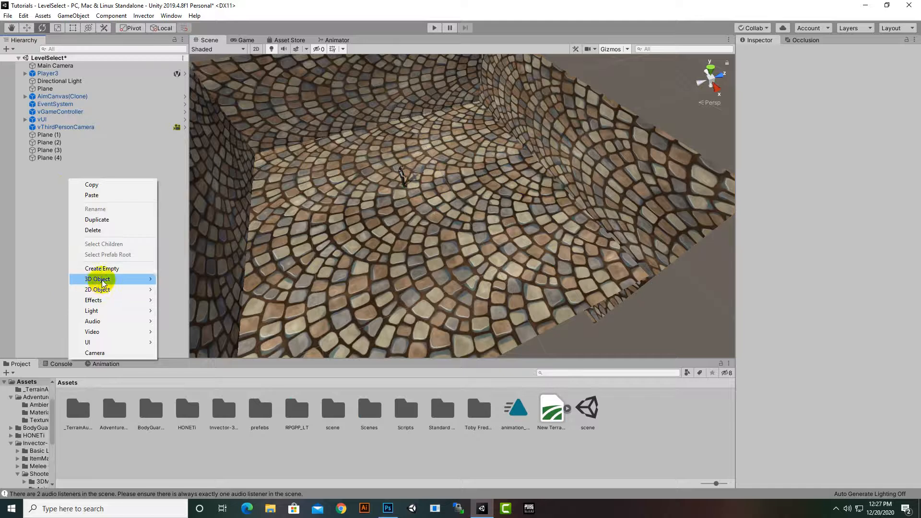
{"action": "mouse_move", "coordinate": [103, 279]}
{"action": "left_click", "coordinate": [210, 279]}
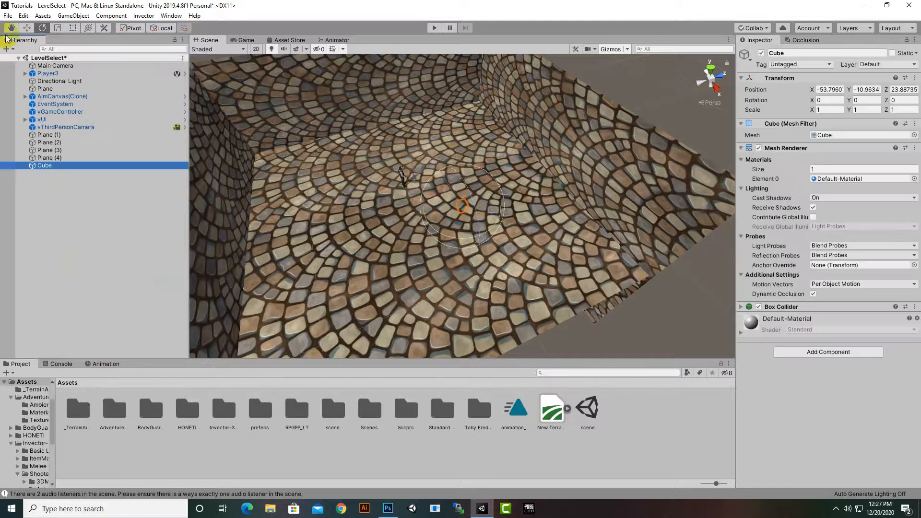
Move the cube onto the room floor near the side wall, at about X -52, Y 0.63, Z 23.49
{"action": "left_click", "coordinate": [26, 28]}
{"action": "left_click_drag", "start_coordinate": [463, 188], "coordinate": [483, 164]}
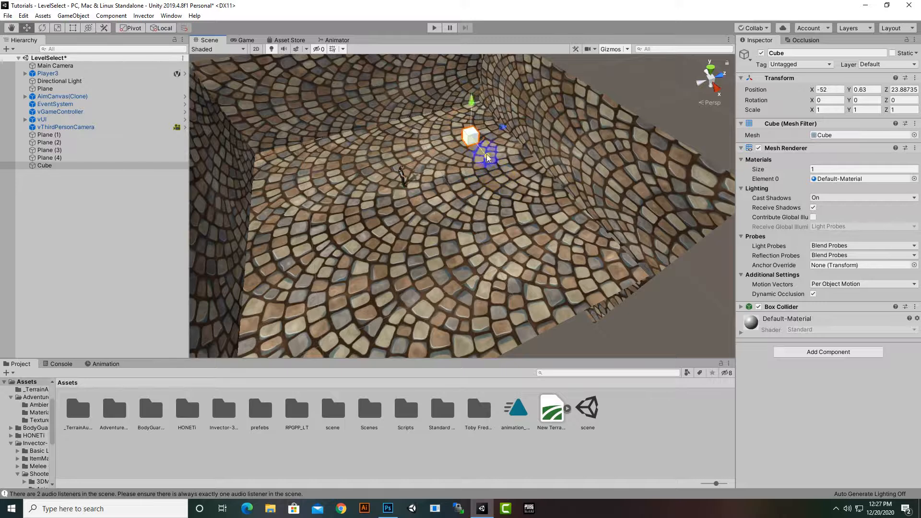
{"action": "left_click_drag", "start_coordinate": [504, 130], "coordinate": [530, 97]}
Scale the cube uniformly to about 2.96 and raise it to Y 1.36 so it sits on the floor
{"action": "left_click", "coordinate": [59, 28]}
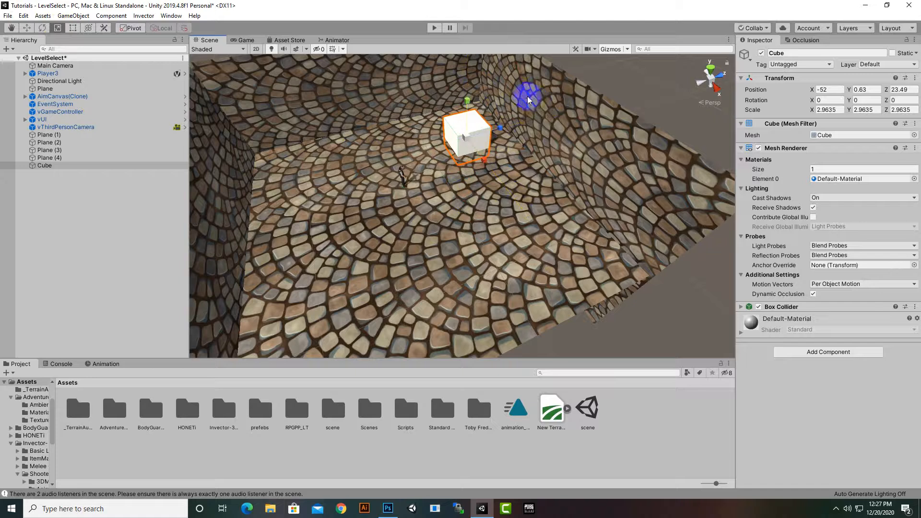
{"action": "left_click", "coordinate": [27, 28]}
{"action": "mouse_move", "coordinate": [467, 101]}
{"action": "left_mouse_down"}
{"action": "mouse_move", "coordinate": [473, 91]}
{"action": "mouse_move", "coordinate": [476, 98]}
{"action": "left_mouse_up"}
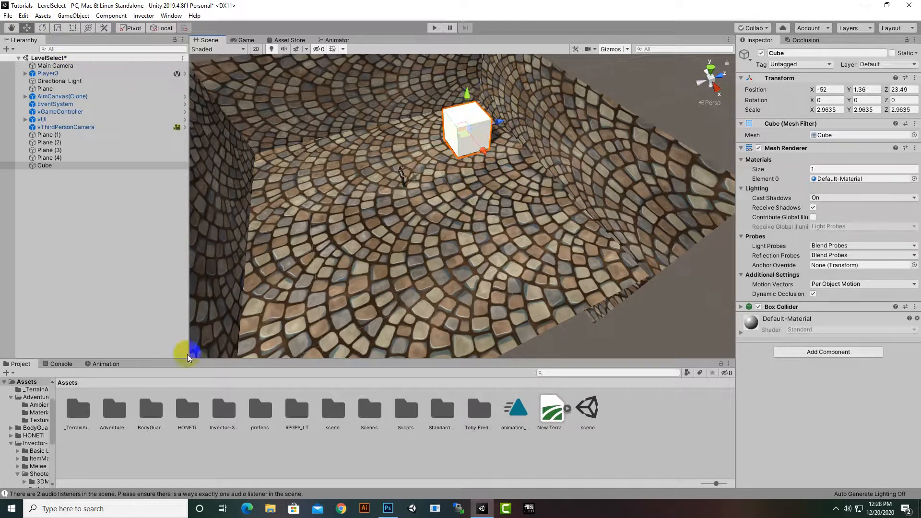
Open the Materials folder inside the Adventure Village assets
{"action": "double_click", "coordinate": [114, 409]}
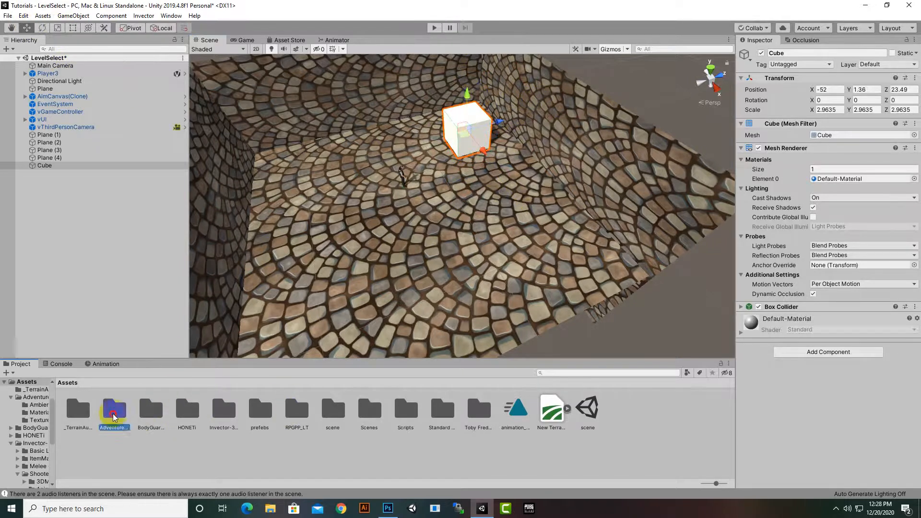
{"action": "left_click", "coordinate": [150, 412]}
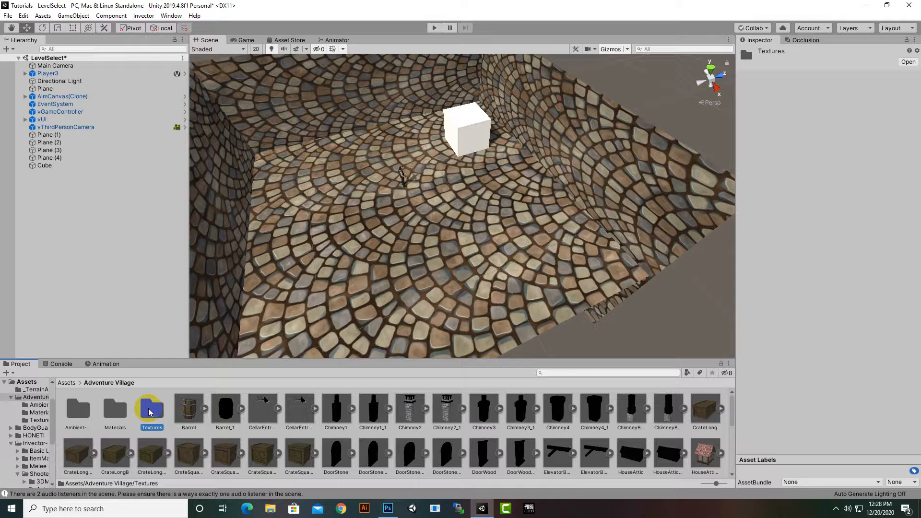
{"action": "double_click", "coordinate": [117, 411]}
Try the Window1_D material and the green tree branch material on the cube
{"action": "left_click_drag", "start_coordinate": [150, 460], "coordinate": [483, 132]}
{"action": "scroll", "coordinate": [487, 217], "scroll_direction": "up", "scroll_amount": 4}
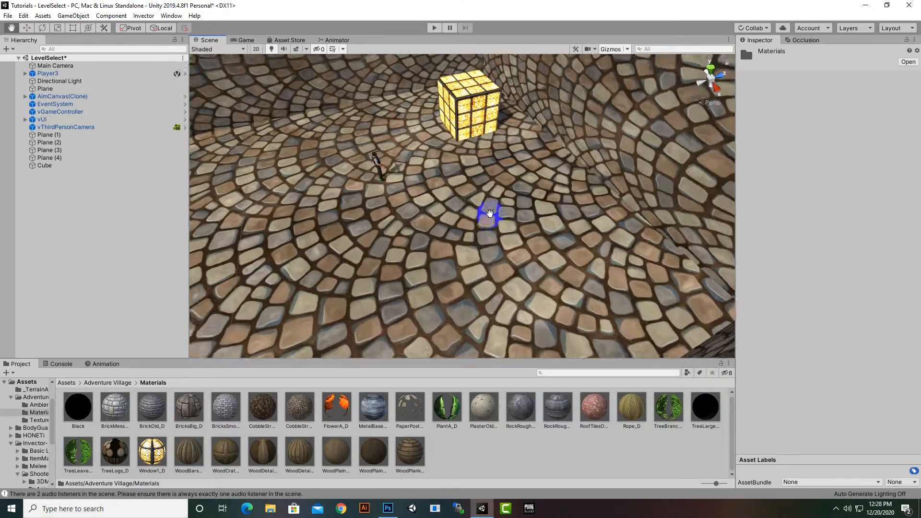
{"action": "middle_click_drag", "start_coordinate": [489, 214], "coordinate": [489, 240]}
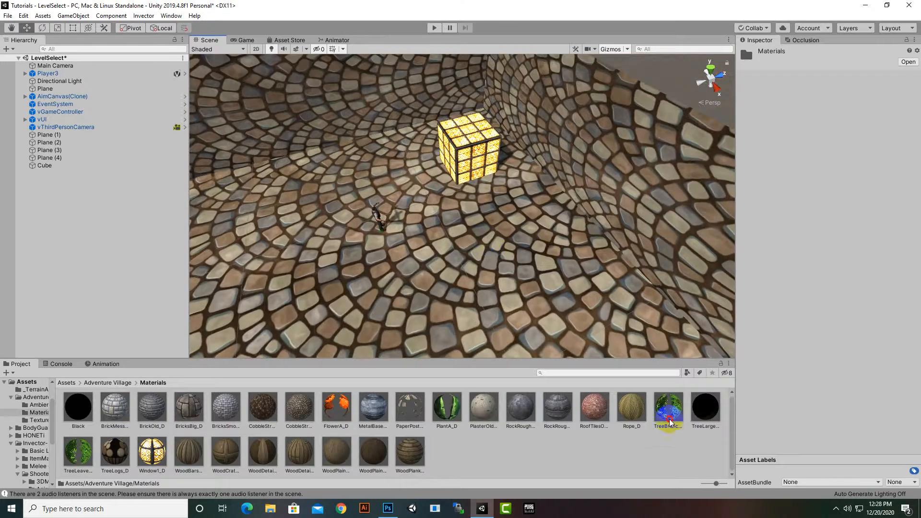
{"action": "left_click_drag", "start_coordinate": [670, 411], "coordinate": [484, 188]}
{"action": "scroll", "coordinate": [484, 188], "scroll_direction": "up", "scroll_amount": 3}
{"action": "middle_click_drag", "start_coordinate": [478, 187], "coordinate": [463, 244]}
{"action": "left_click_drag", "start_coordinate": [458, 307], "coordinate": [457, 204], "text": "alt"}
Apply the Rope_D material to the cube
{"action": "left_click", "coordinate": [508, 159]}
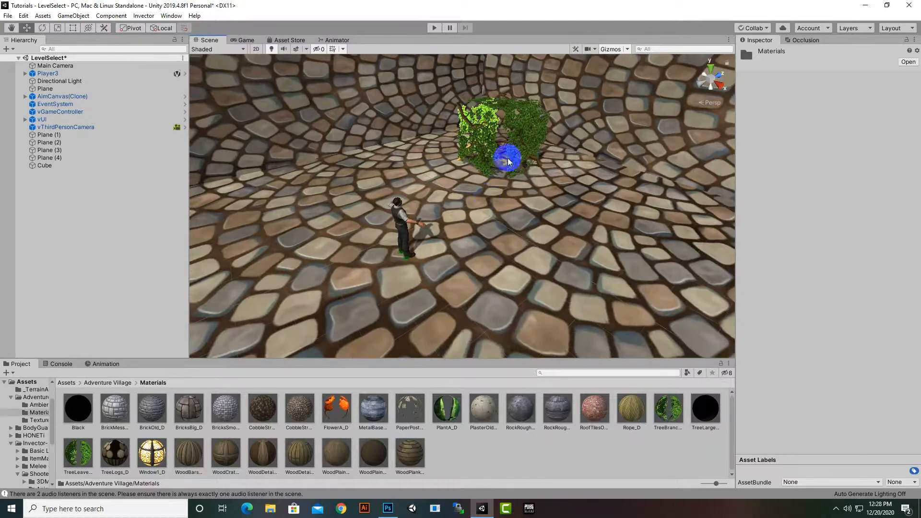
{"action": "left_click_drag", "start_coordinate": [618, 407], "coordinate": [496, 127]}
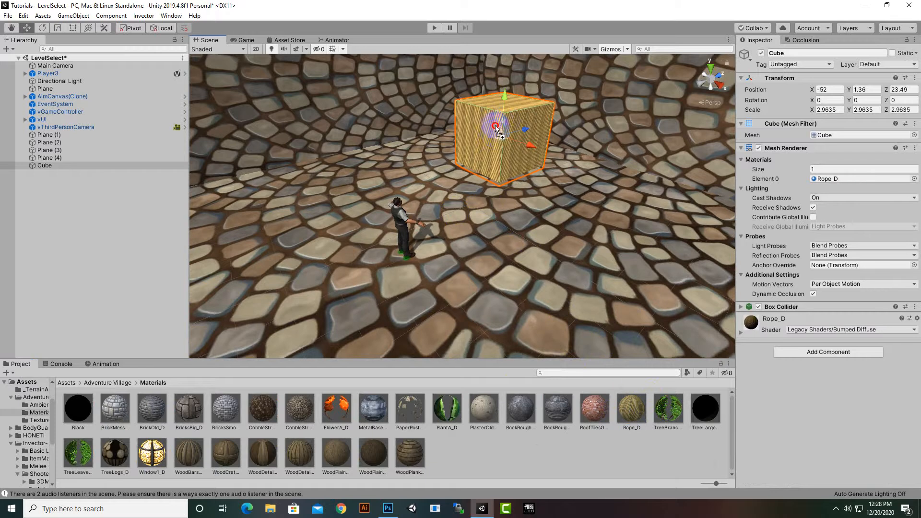
{"action": "left_click_drag", "start_coordinate": [451, 221], "coordinate": [593, 191], "text": "alt"}
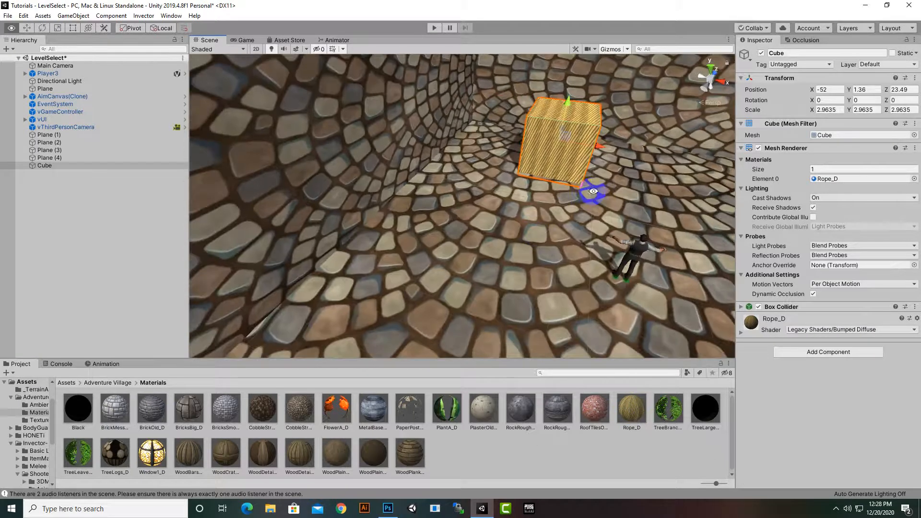
Try the Transparent render queue on the Rope_D material and restore it to From Shader
{"action": "left_click", "coordinate": [624, 410]}
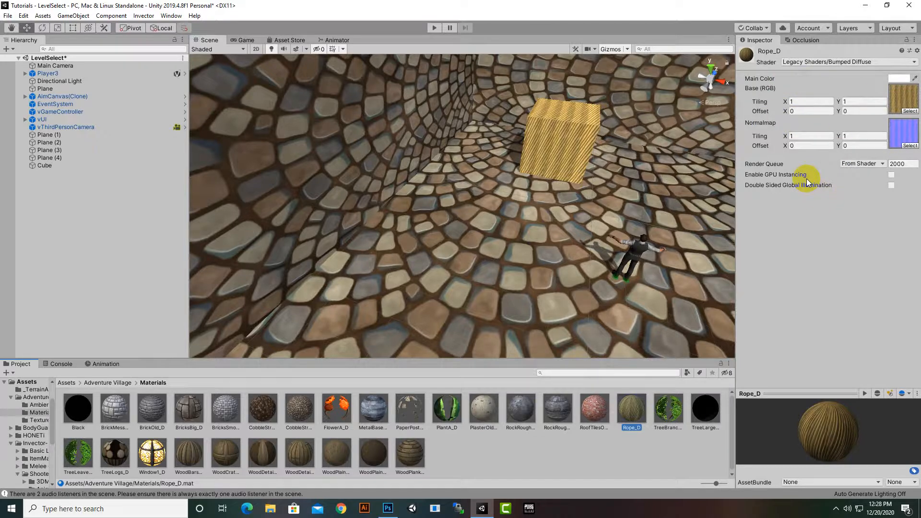
{"action": "left_click", "coordinate": [880, 166]}
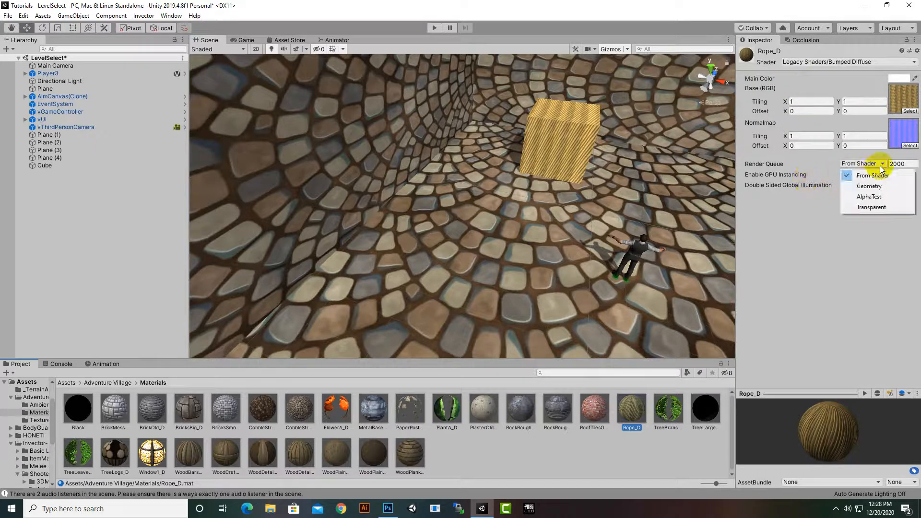
{"action": "left_click", "coordinate": [863, 208]}
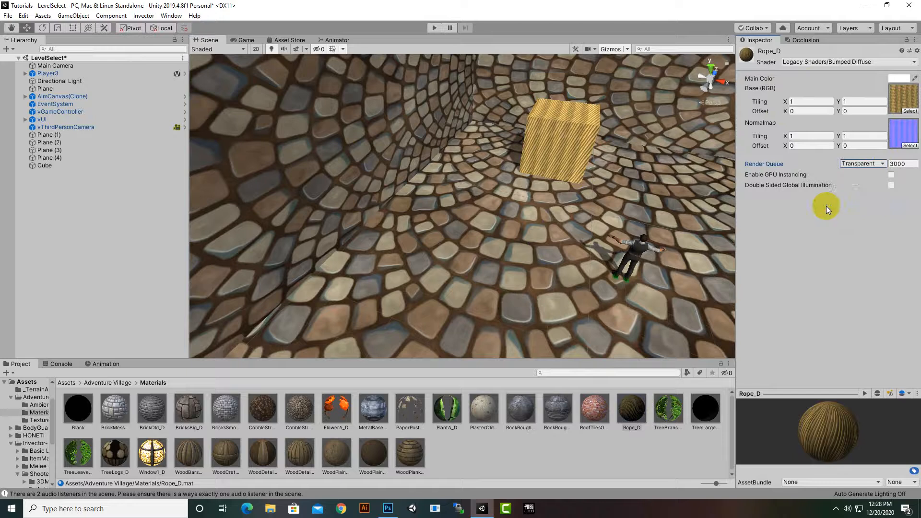
{"action": "left_click", "coordinate": [879, 163]}
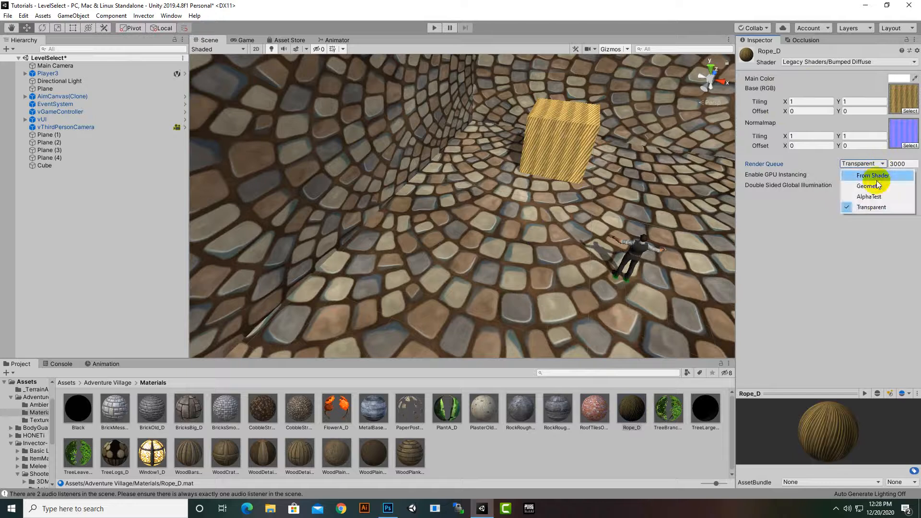
{"action": "left_click", "coordinate": [874, 176]}
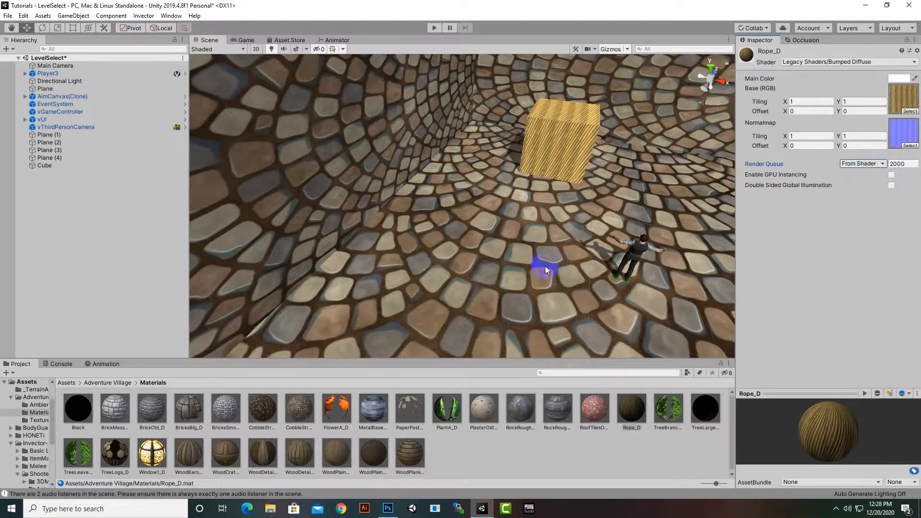
Duplicate the rope cube twice along the X axis, placing the copies at about X -45.61 and X -39.81
{"action": "middle_click_drag", "start_coordinate": [546, 266], "coordinate": [517, 266]}
{"action": "left_click", "coordinate": [512, 175]}
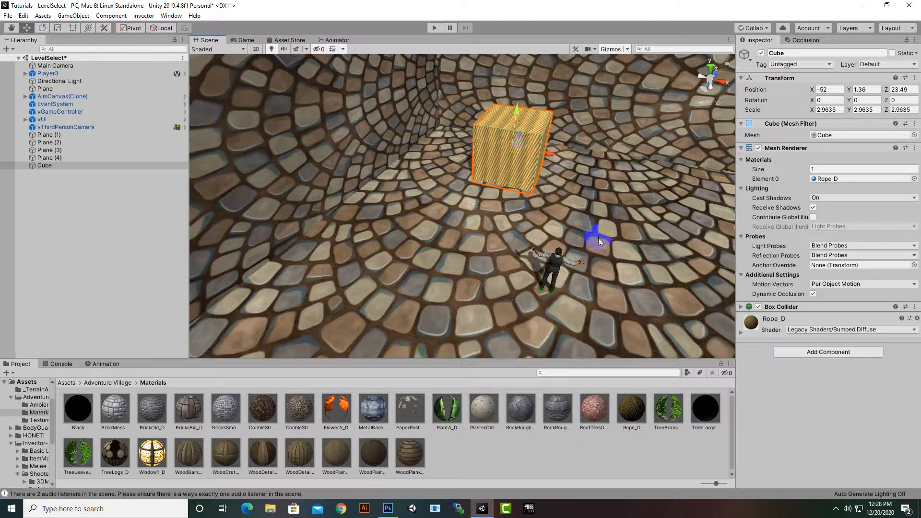
{"action": "key", "text": "ctrl+d"}
{"action": "left_click_drag", "start_coordinate": [554, 156], "coordinate": [604, 206]}
{"action": "key", "text": "ctrl+d"}
{"action": "left_click_drag", "start_coordinate": [618, 214], "coordinate": [614, 214]}
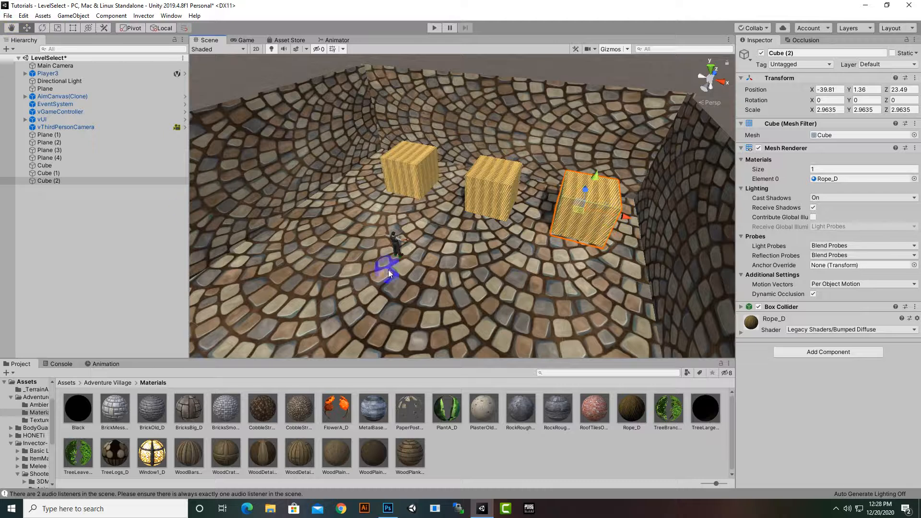
Move the player back from the cubes to about X -45.79, Z 14.6, facing the middle one
{"action": "left_click", "coordinate": [394, 245]}
{"action": "left_click_drag", "start_coordinate": [434, 267], "coordinate": [480, 287]}
{"action": "left_click_drag", "start_coordinate": [465, 247], "coordinate": [444, 281]}
Apply the BricksSmooth_D material to the middle cube and the red RoofTiles material to the cube at X -39.81
{"action": "left_click", "coordinate": [496, 189]}
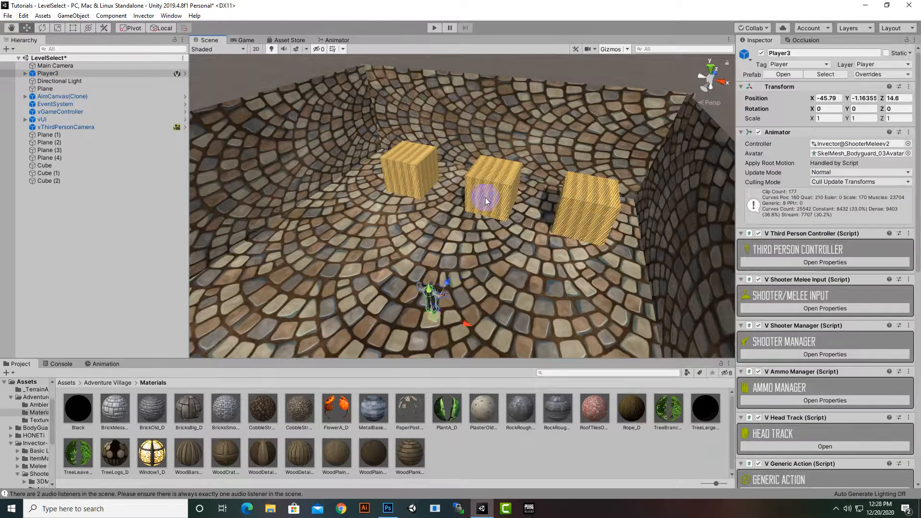
{"action": "left_click", "coordinate": [591, 194]}
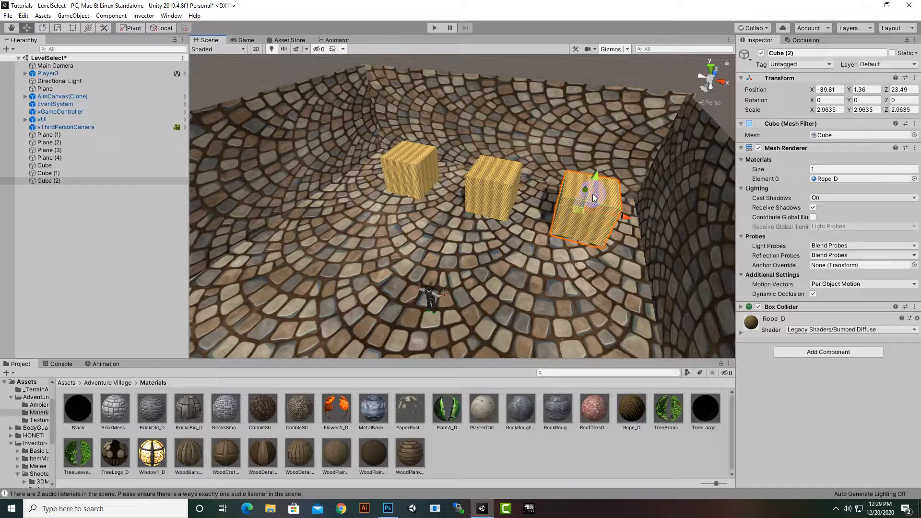
{"action": "left_click", "coordinate": [473, 185]}
{"action": "left_click", "coordinate": [263, 402]}
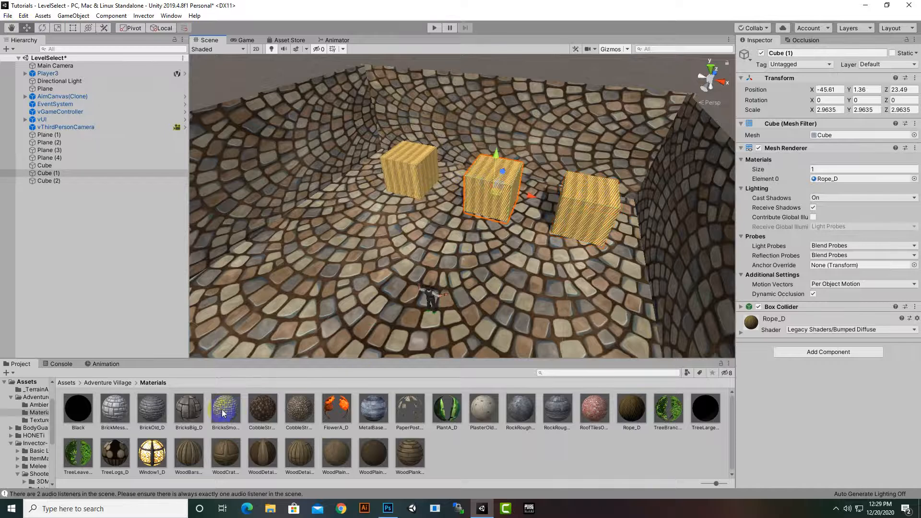
{"action": "left_click_drag", "start_coordinate": [228, 428], "coordinate": [488, 209]}
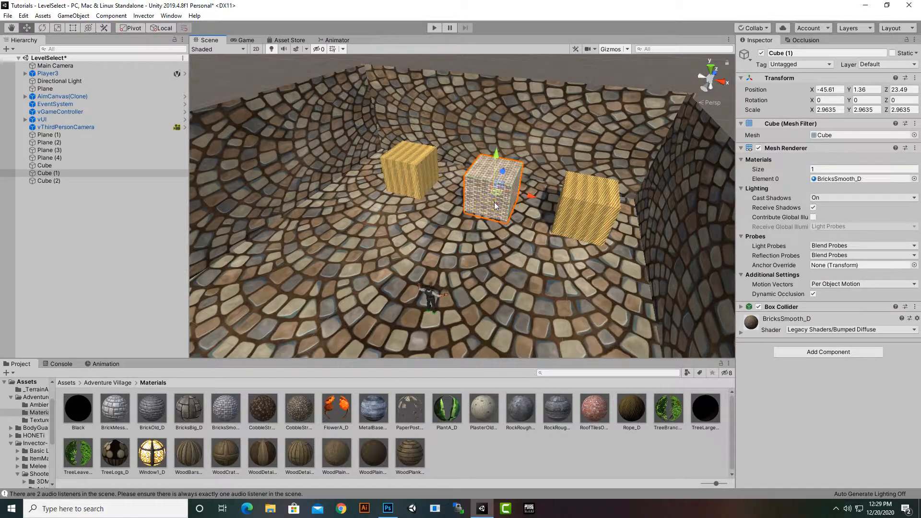
{"action": "left_click", "coordinate": [318, 395]}
{"action": "left_click_drag", "start_coordinate": [319, 396], "coordinate": [597, 200]}
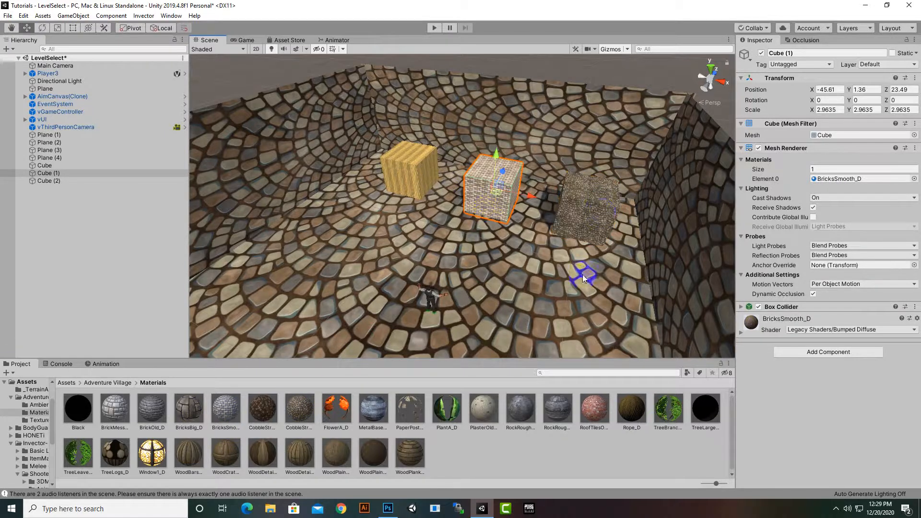
{"action": "left_click_drag", "start_coordinate": [594, 401], "coordinate": [607, 214]}
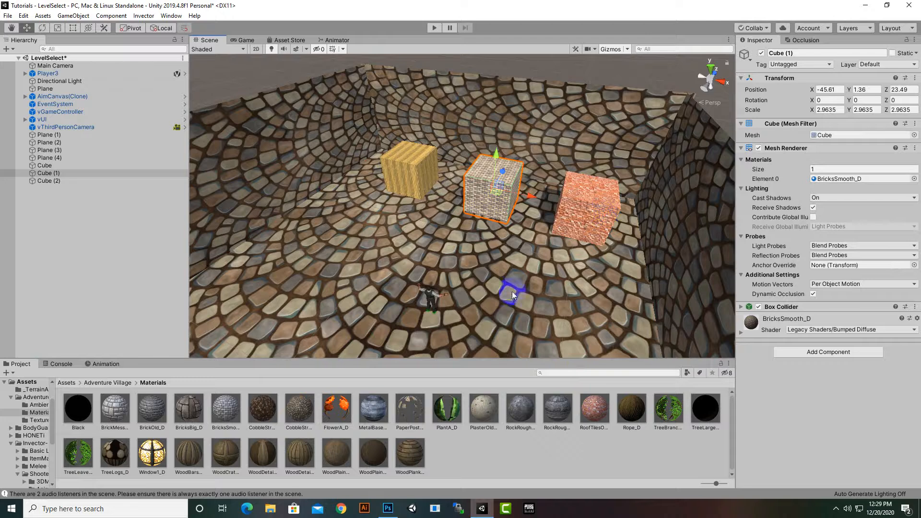
Try MetalBase_D and PlasterOld_D on the floor plane, settling on the WoodPlainDark_D material
{"action": "left_click_drag", "start_coordinate": [463, 312], "coordinate": [478, 276], "text": "alt"}
{"action": "left_click", "coordinate": [477, 274]}
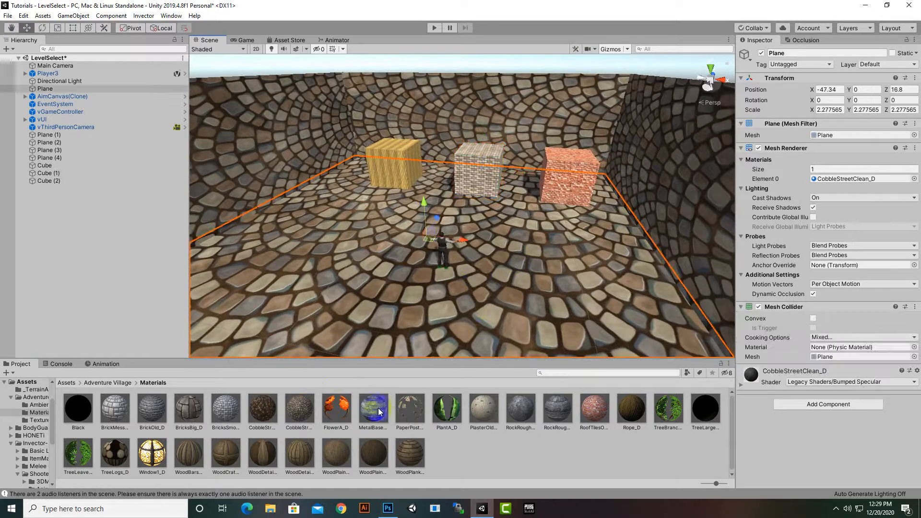
{"action": "left_click_drag", "start_coordinate": [379, 412], "coordinate": [448, 309]}
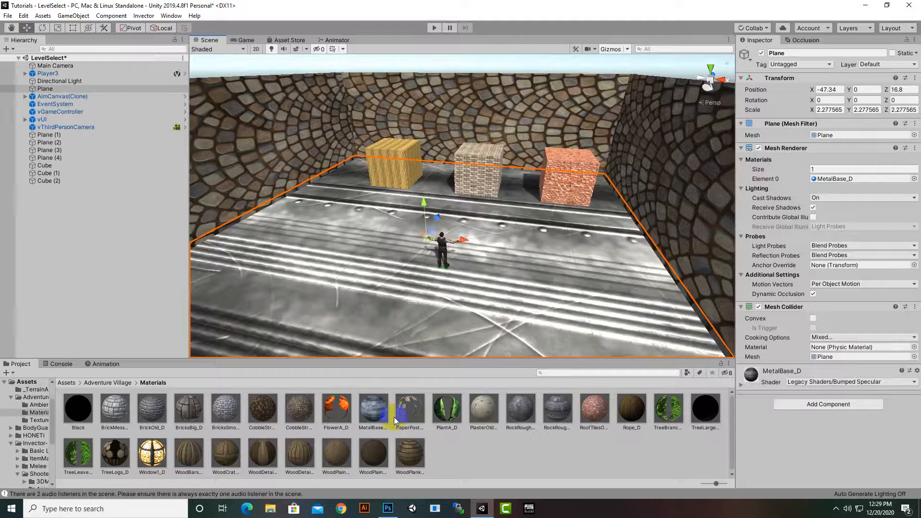
{"action": "left_click_drag", "start_coordinate": [486, 409], "coordinate": [516, 339]}
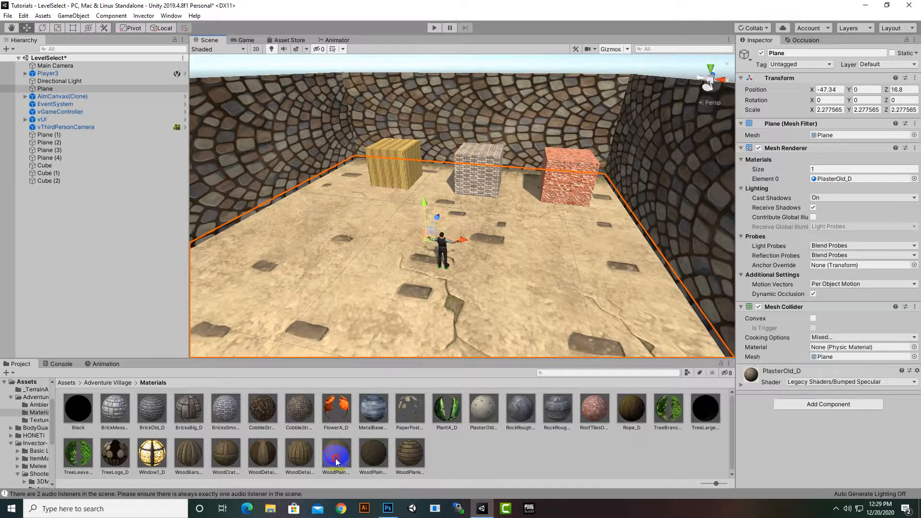
{"action": "left_click_drag", "start_coordinate": [335, 455], "coordinate": [402, 337]}
{"action": "left_click_drag", "start_coordinate": [373, 453], "coordinate": [465, 342]}
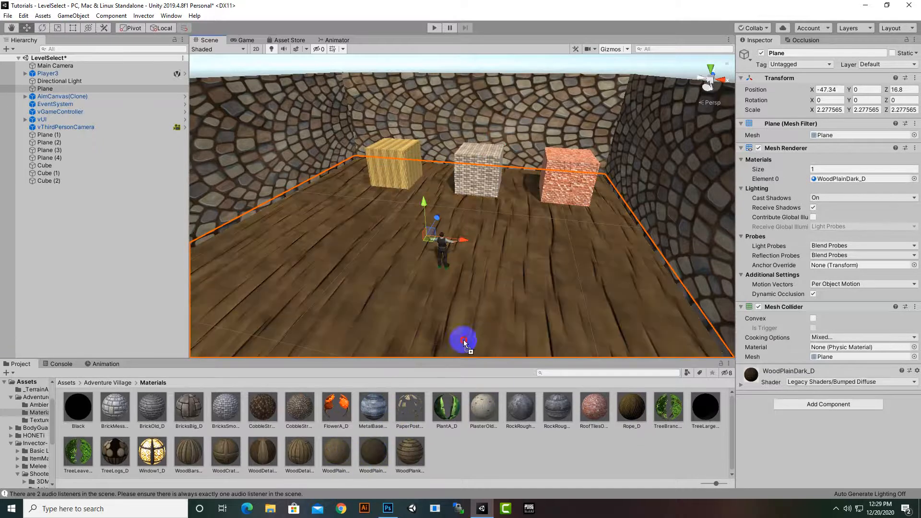
Apply the WoodPlainDark_D material to the walls around the room
{"action": "left_click_drag", "start_coordinate": [374, 452], "coordinate": [686, 251]}
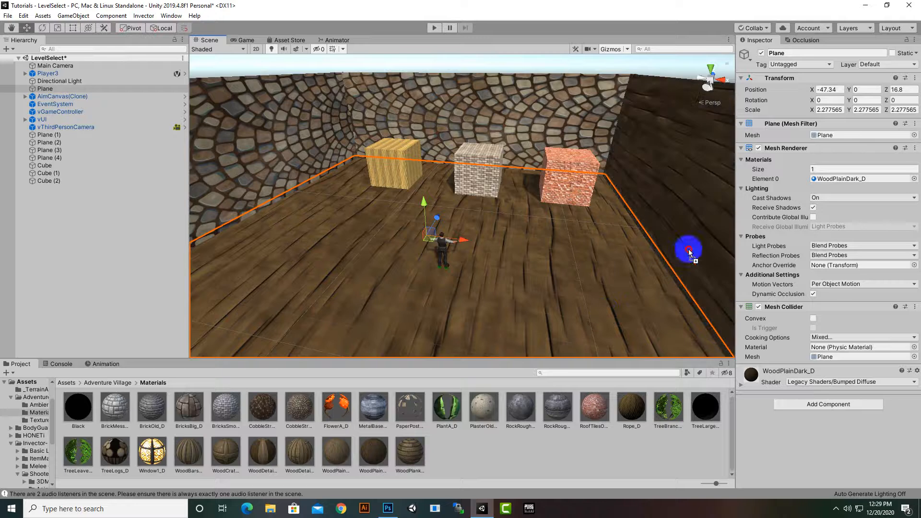
{"action": "left_click_drag", "start_coordinate": [416, 414], "coordinate": [416, 416]}
{"action": "left_click_drag", "start_coordinate": [373, 453], "coordinate": [263, 139]}
{"action": "scroll", "coordinate": [329, 214], "scroll_direction": "down", "scroll_amount": 10}
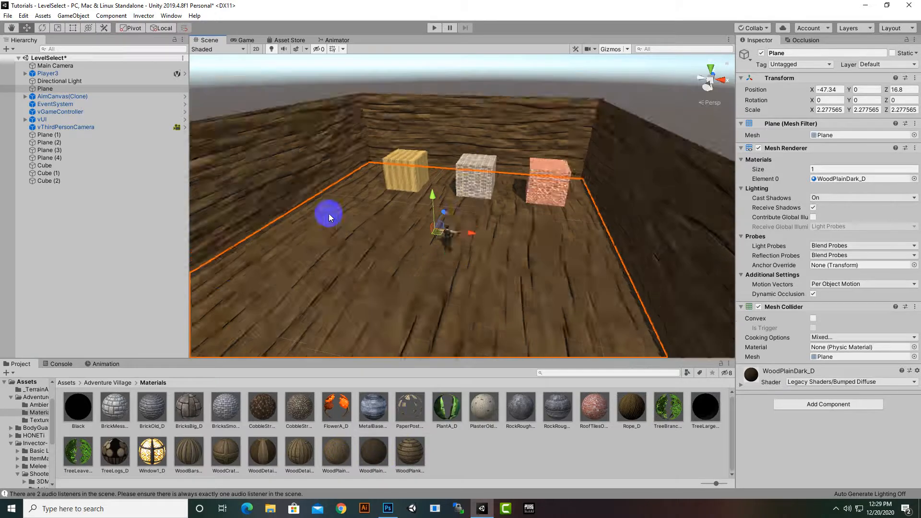
{"action": "left_click_drag", "start_coordinate": [567, 302], "coordinate": [338, 353], "text": "alt"}
{"action": "left_click_drag", "start_coordinate": [344, 453], "coordinate": [249, 201]}
{"action": "left_click_drag", "start_coordinate": [372, 450], "coordinate": [230, 180]}
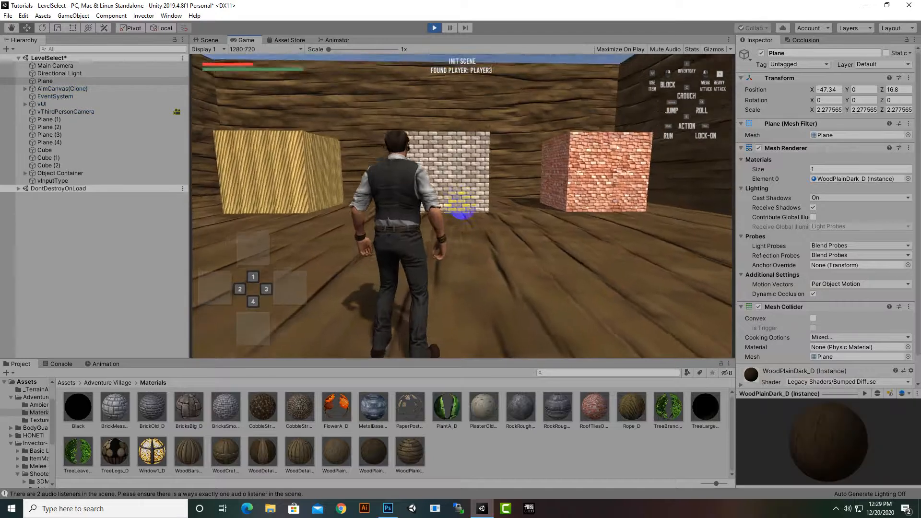
Play-test the scene by walking the character around the three cubes in the wooden room, and stop the game
{"action": "key", "text": "w"}
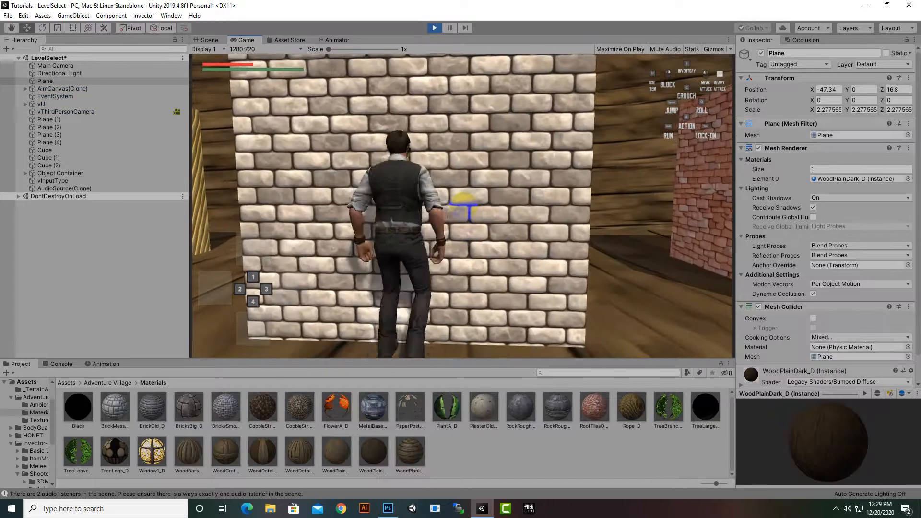
{"action": "key", "text": "w"}
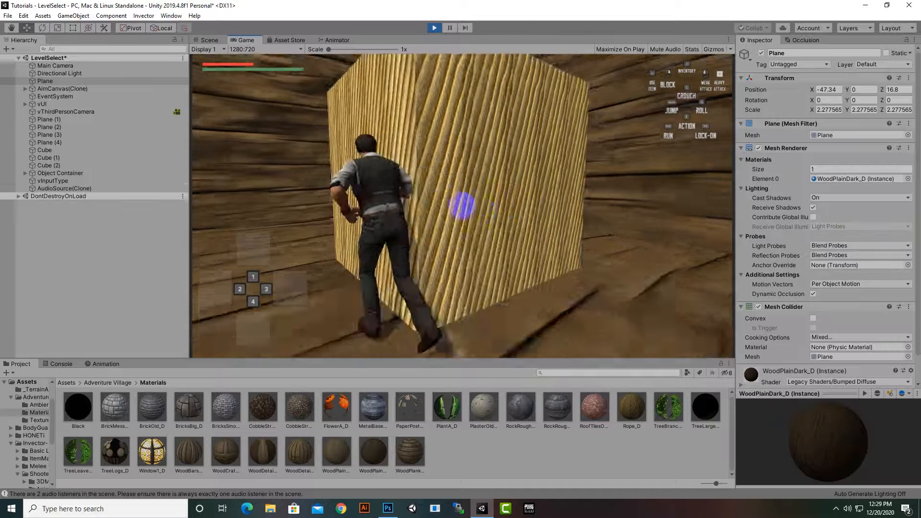
{"action": "key", "text": "d"}
{"action": "key", "text": "shift+w"}
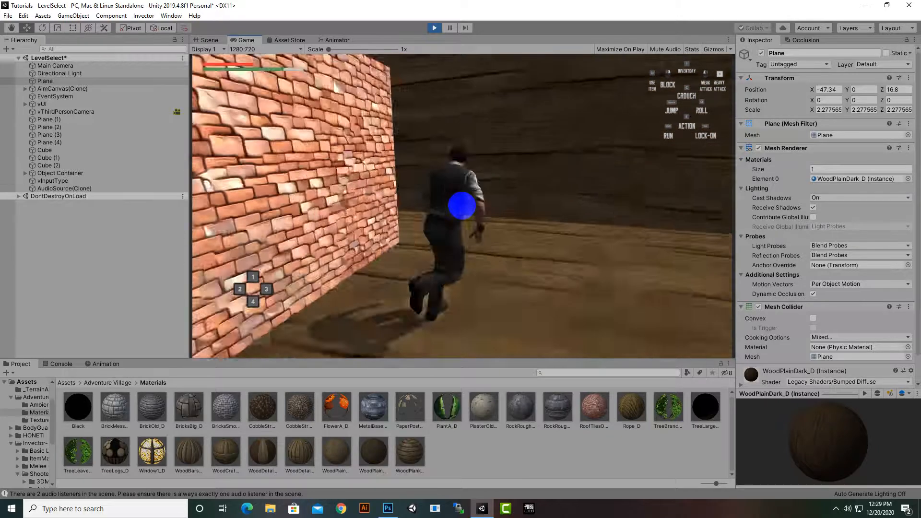
{"action": "key", "text": "a"}
{"action": "key", "text": "s"}
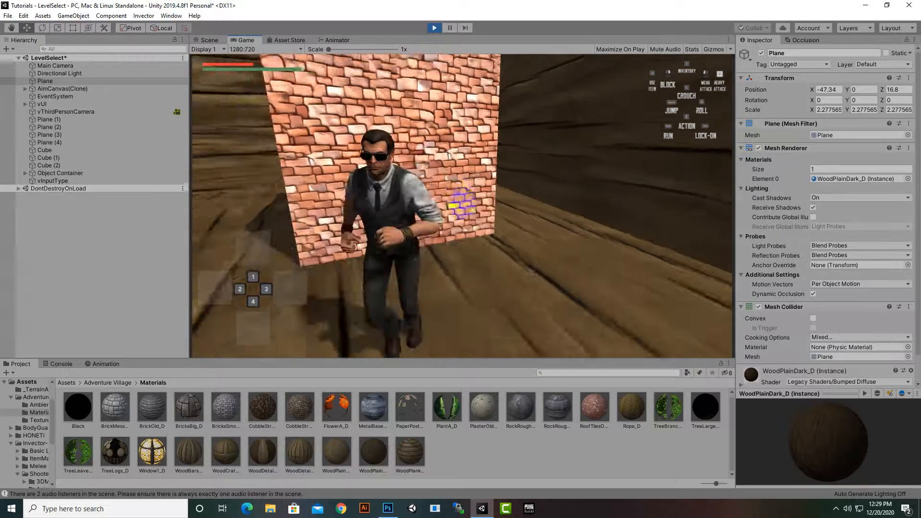
{"action": "key", "text": "a"}
{"action": "key", "text": "Escape"}
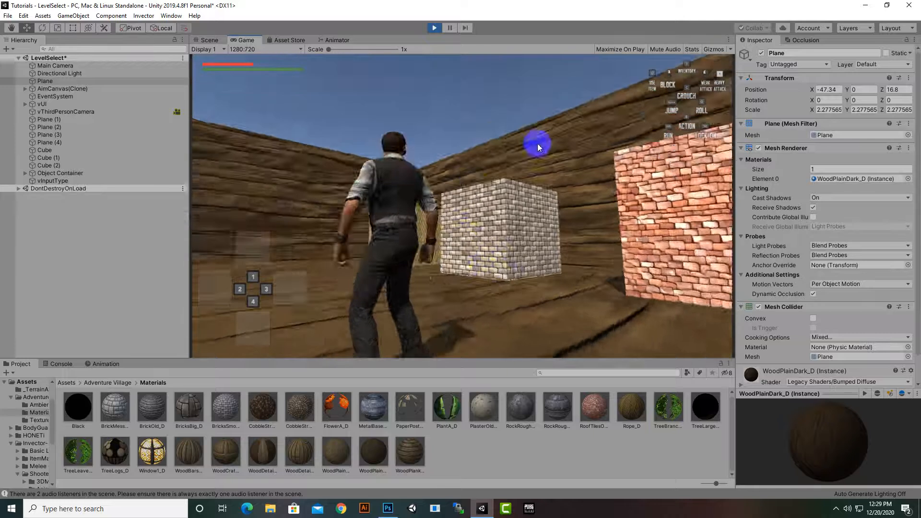
{"action": "left_click", "coordinate": [435, 28]}
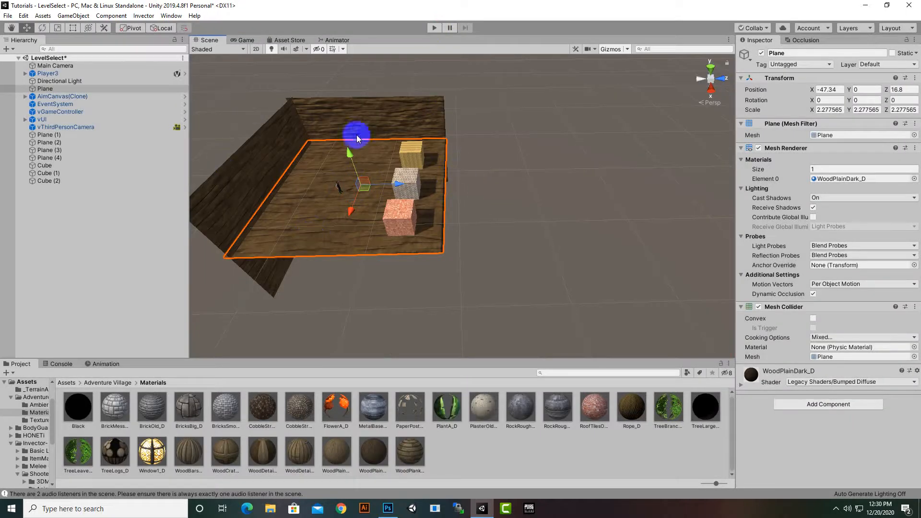
Duplicate the floor plane and raise the copy to Y 6.58 to form the room's ceiling
{"action": "scroll", "coordinate": [473, 249], "scroll_direction": "down", "scroll_amount": 2}
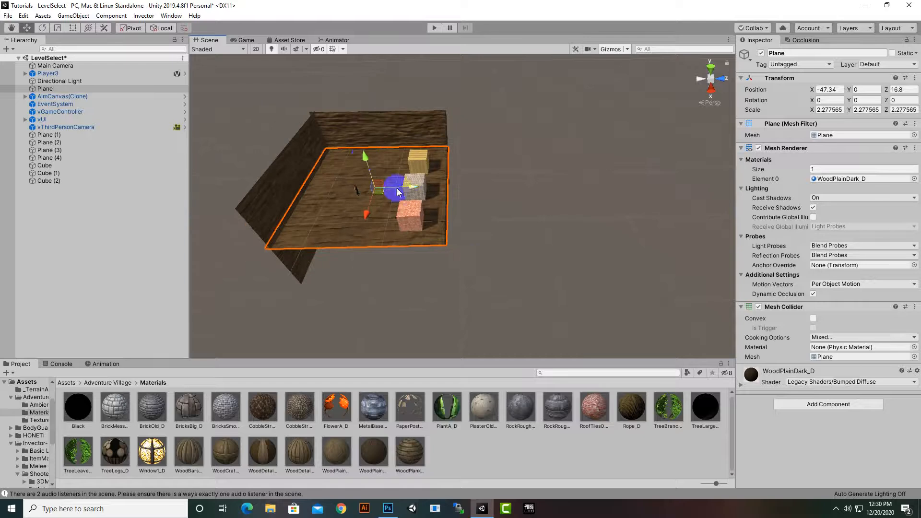
{"action": "key", "text": "ctrl+d"}
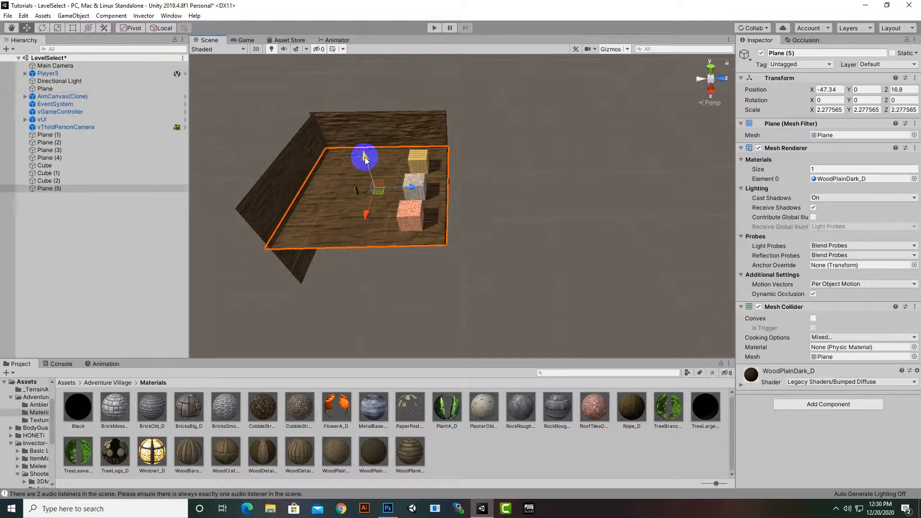
{"action": "left_click_drag", "start_coordinate": [365, 160], "coordinate": [378, 124]}
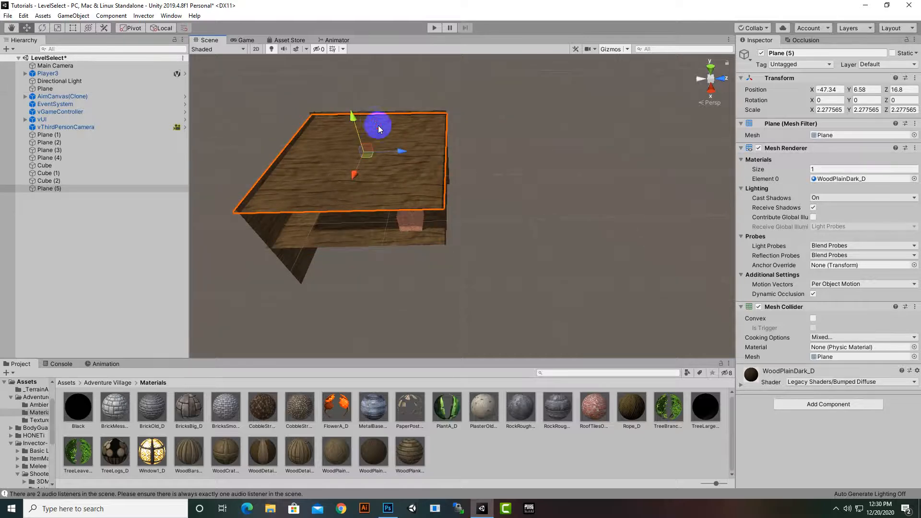
Flip the ceiling plane to face down into the room by setting its X rotation to -180
{"action": "left_click", "coordinate": [34, 28]}
{"action": "left_click", "coordinate": [42, 29]}
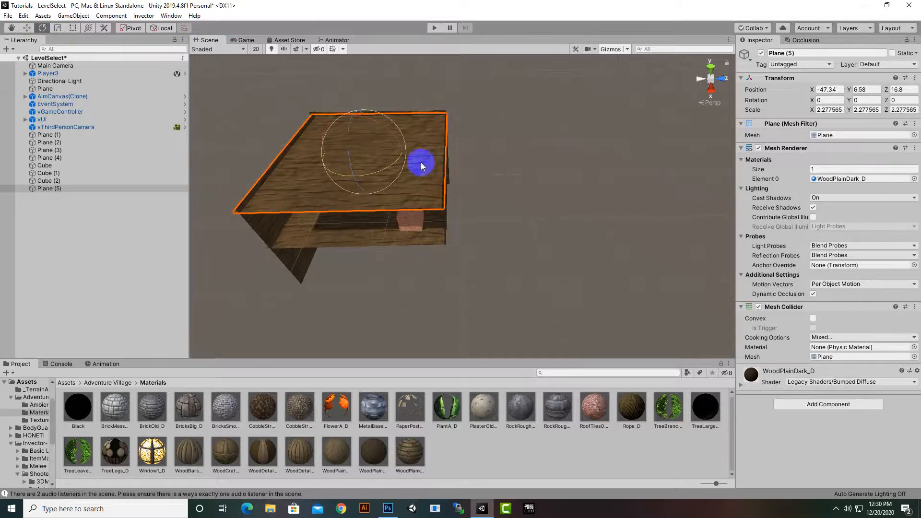
{"action": "left_click_drag", "start_coordinate": [403, 139], "coordinate": [852, 139]}
{"action": "left_click_drag", "start_coordinate": [822, 100], "coordinate": [861, 99]}
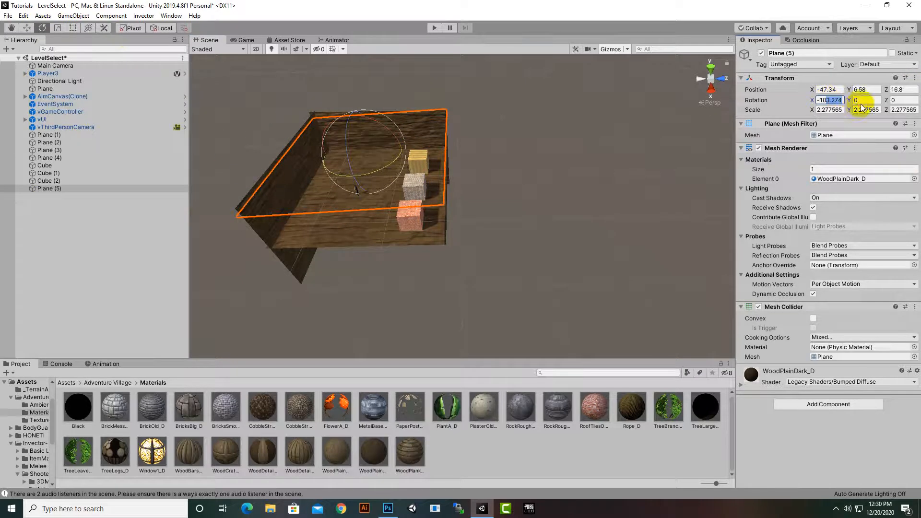
{"action": "type", "text": "80"}
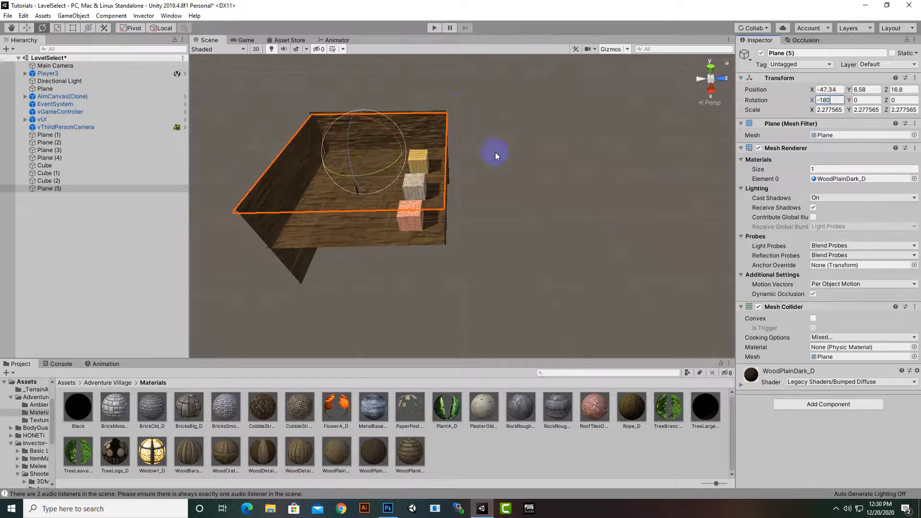
Play-test the enclosed room by running the character around the cubes, stop the game, and save the scene
{"action": "left_click", "coordinate": [434, 29]}
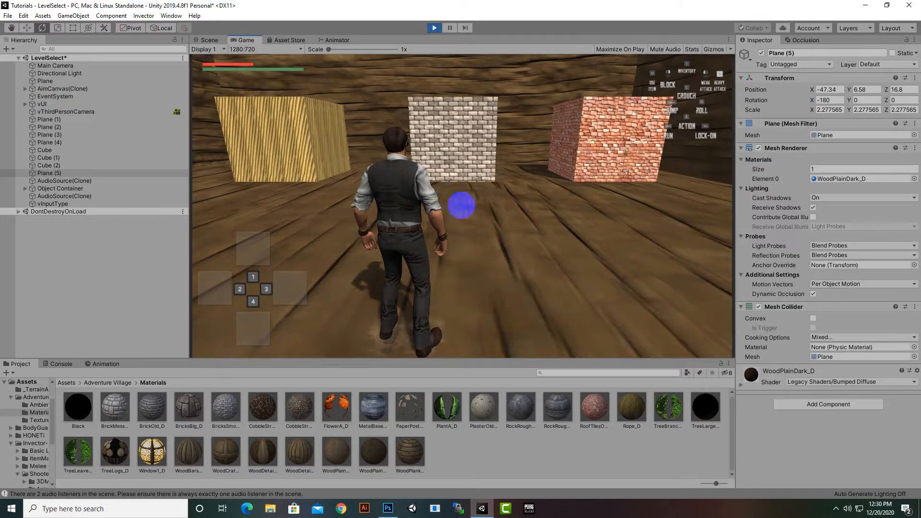
{"action": "key", "text": "w"}
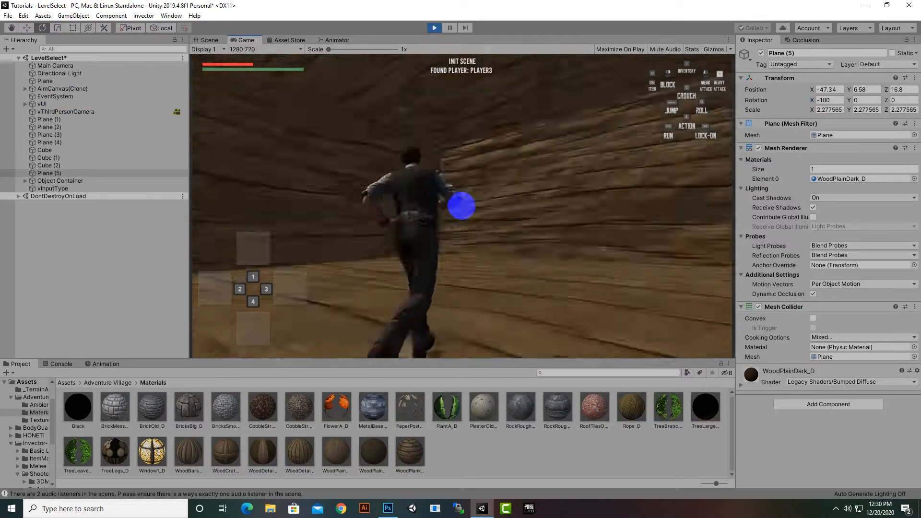
{"action": "key", "text": "a"}
{"action": "key", "text": "s"}
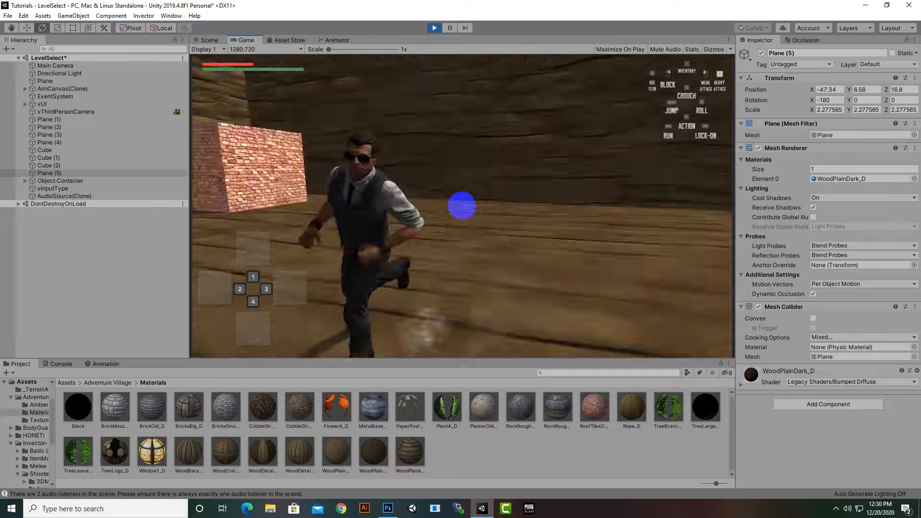
{"action": "key", "text": "w"}
{"action": "key", "text": "w"}
{"action": "key", "text": "space"}
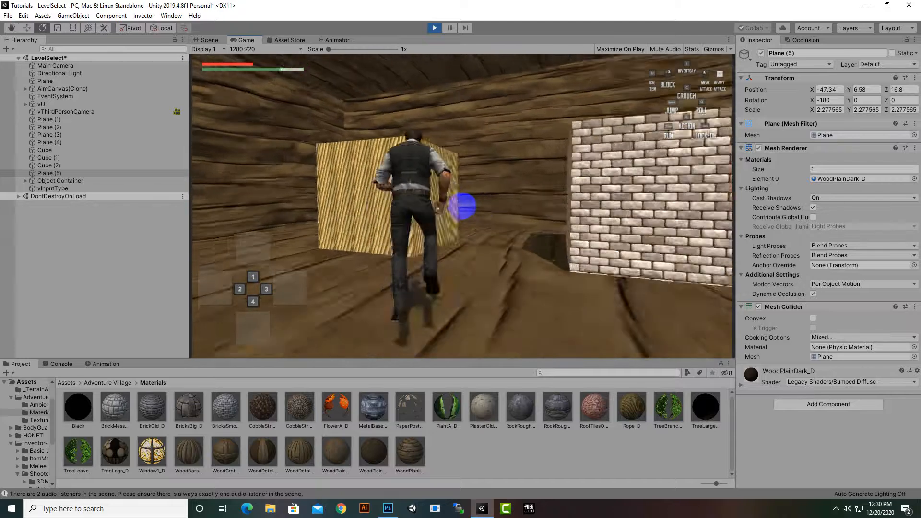
{"action": "key", "text": "w"}
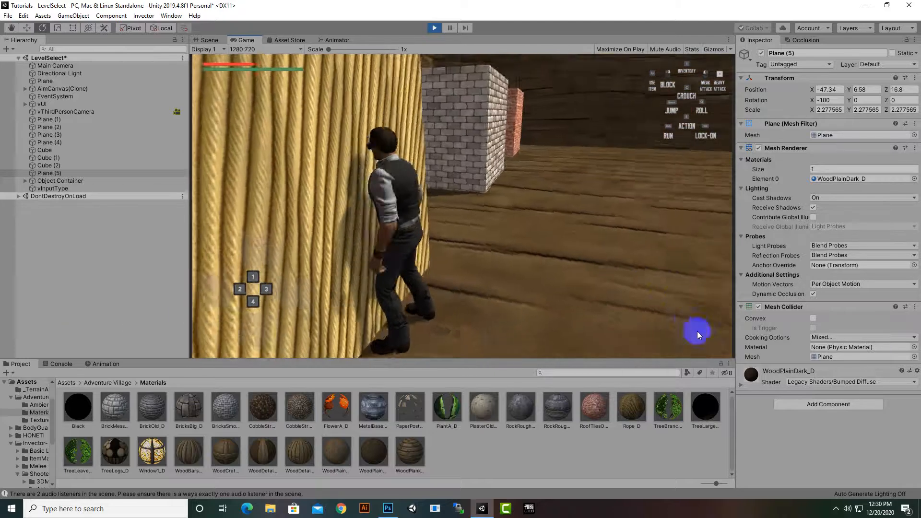
{"action": "left_click", "coordinate": [434, 27]}
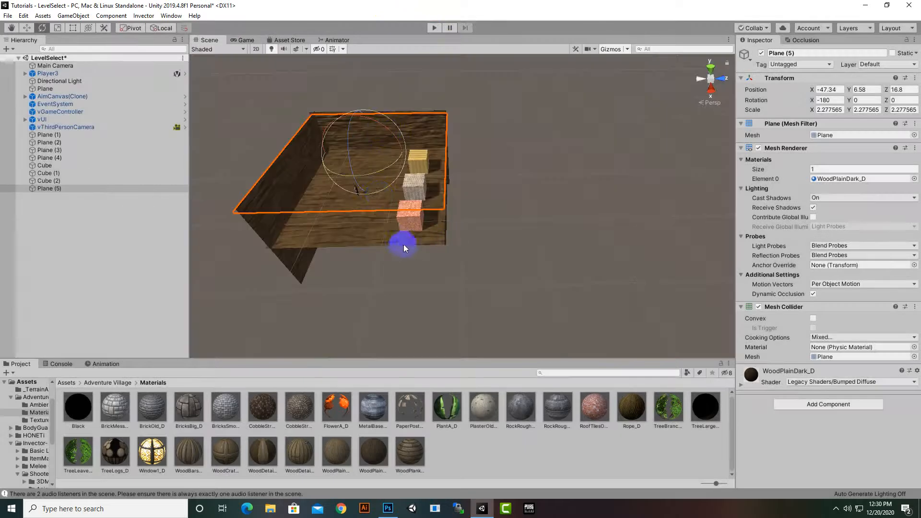
{"action": "key", "text": "ctrl+s"}
Add a UI Panel as a child of the vUI canvas
{"action": "scroll", "coordinate": [411, 295], "scroll_direction": "up", "scroll_amount": 3}
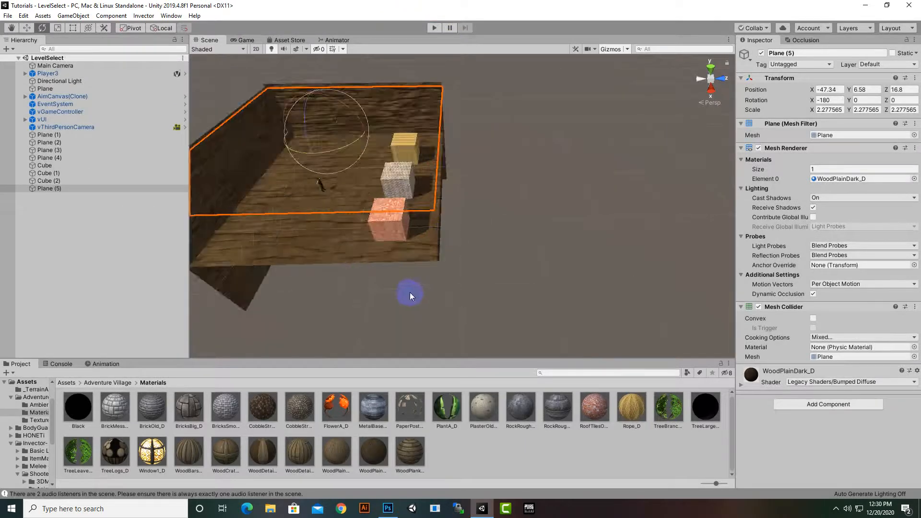
{"action": "middle_click_drag", "start_coordinate": [411, 294], "coordinate": [546, 293]}
{"action": "right_click", "coordinate": [38, 120]}
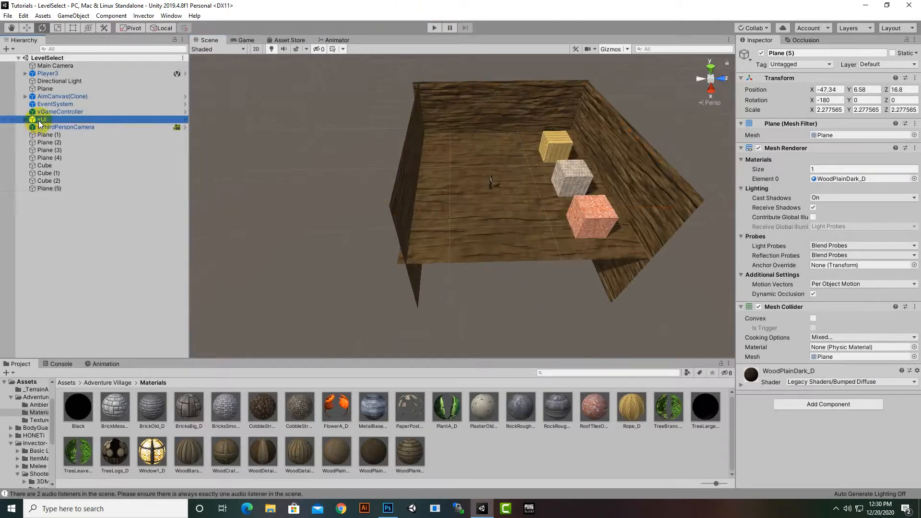
{"action": "mouse_move", "coordinate": [76, 327]}
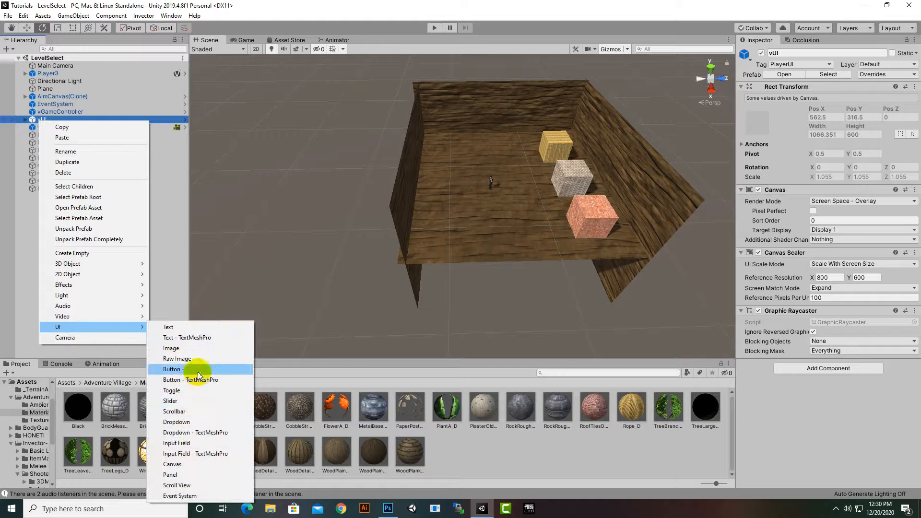
{"action": "left_click", "coordinate": [191, 475]}
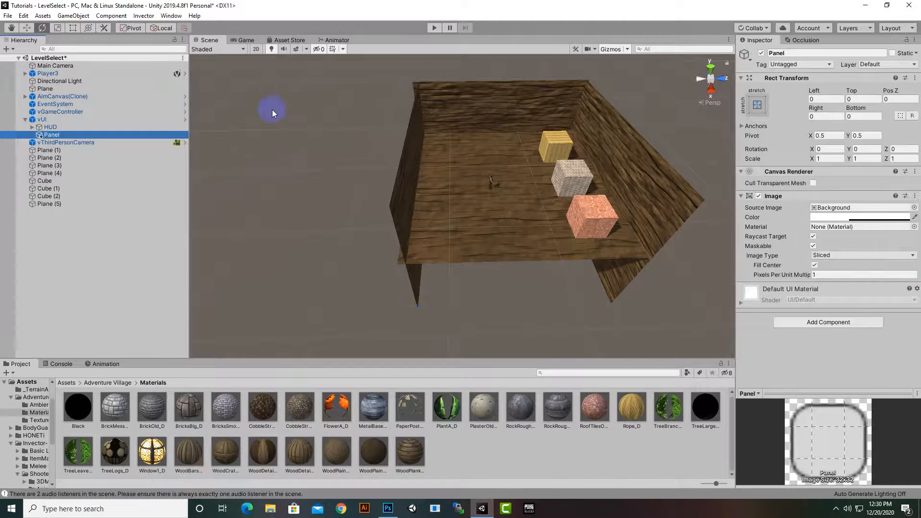
Scale the panel down to a thin bar, about 0.345 in X and 0.113 in Y
{"action": "key", "text": "f"}
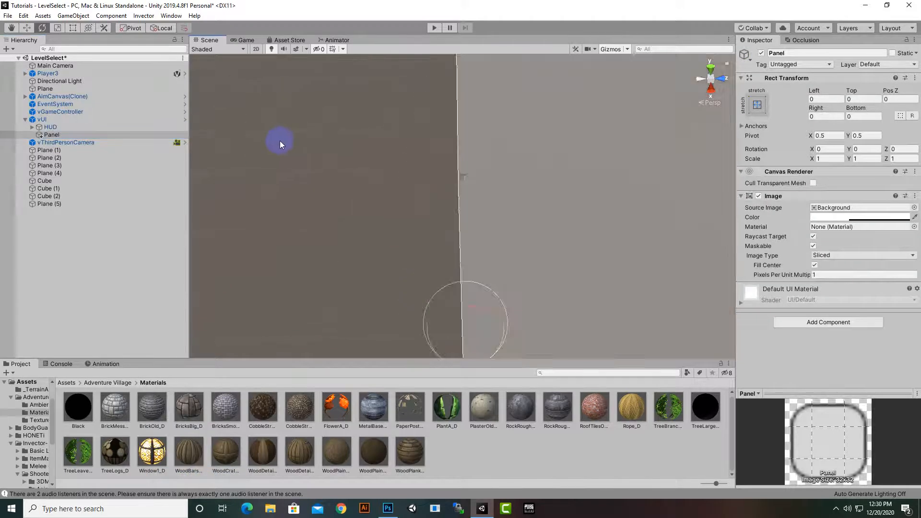
{"action": "left_click_drag", "start_coordinate": [339, 243], "coordinate": [508, 202], "text": "alt"}
{"action": "left_click", "coordinate": [58, 28]}
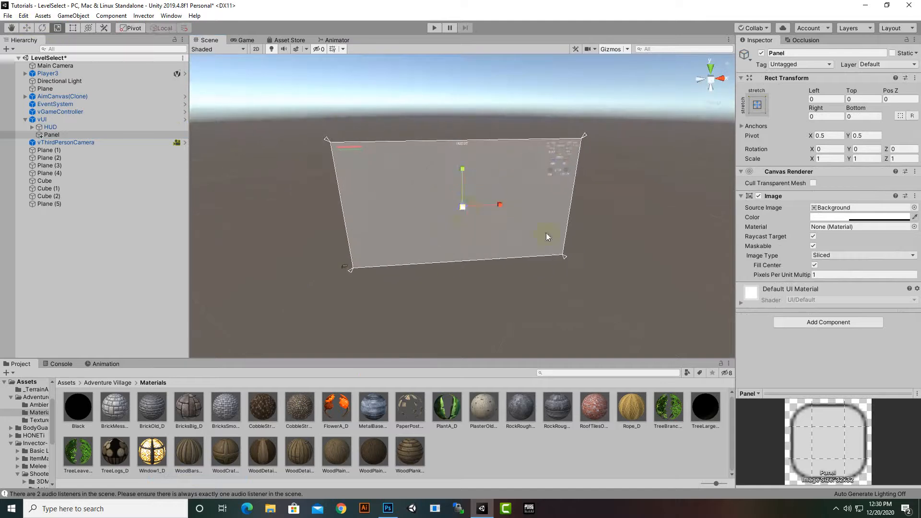
{"action": "left_click_drag", "start_coordinate": [465, 212], "coordinate": [465, 225]}
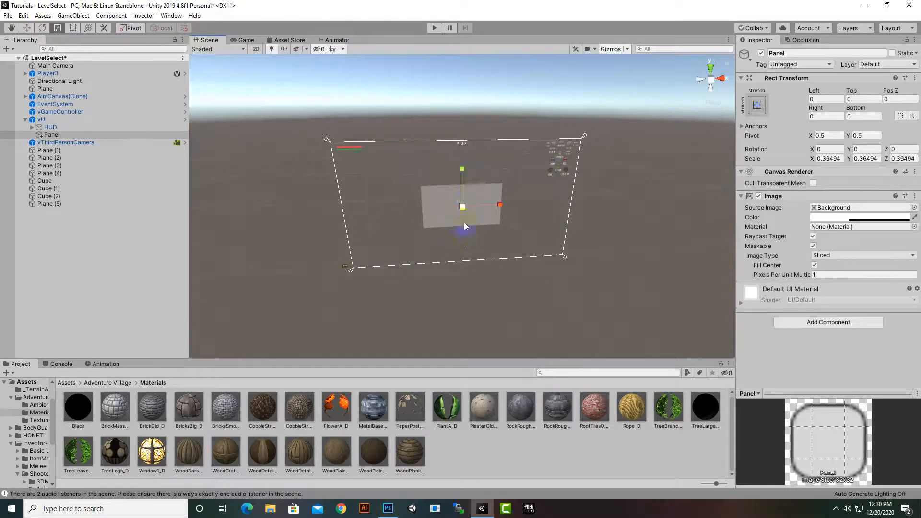
{"action": "left_click_drag", "start_coordinate": [465, 178], "coordinate": [462, 225]}
Move the panel down near the canvas's lower edge and anchor it to bottom center
{"action": "left_click", "coordinate": [26, 28]}
{"action": "scroll", "coordinate": [494, 193], "scroll_direction": "up", "scroll_amount": 3}
{"action": "left_click", "coordinate": [757, 105]}
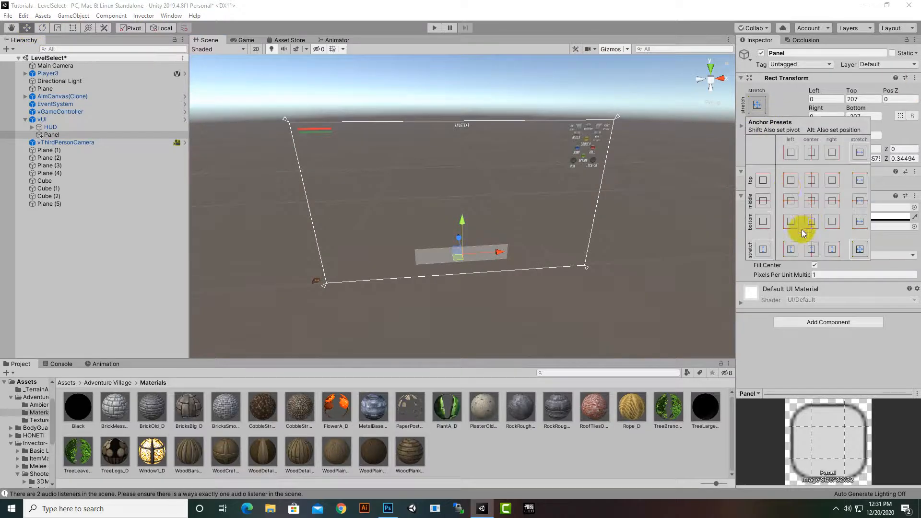
{"action": "left_click", "coordinate": [812, 222]}
Resize the panel to about 0.461 in X and 0.081 in Y scale, and lower it to Pos Y 54
{"action": "right_click_drag", "start_coordinate": [470, 313], "coordinate": [432, 207]}
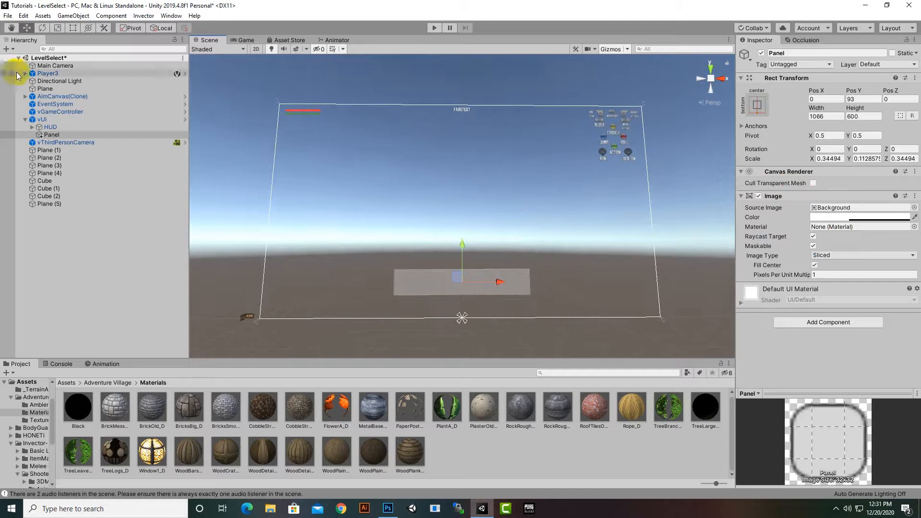
{"action": "left_click", "coordinate": [72, 28]}
{"action": "left_click_drag", "start_coordinate": [502, 292], "coordinate": [514, 286]}
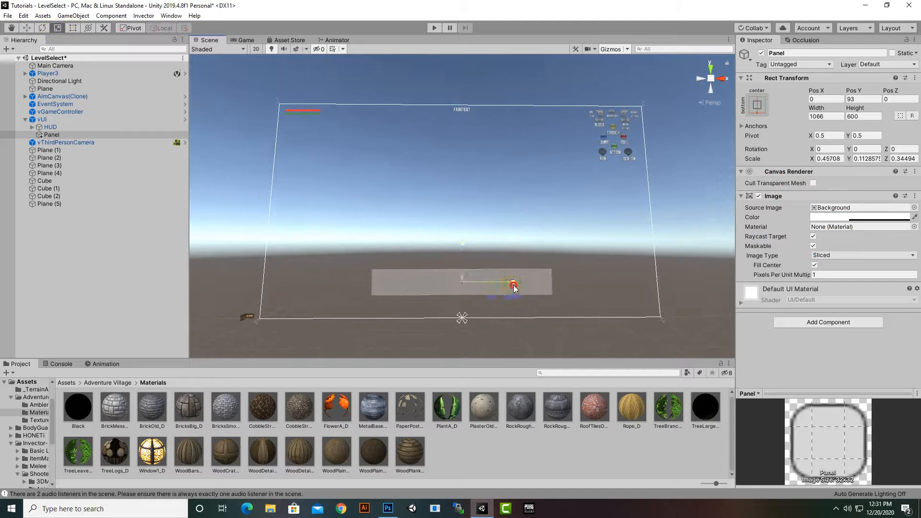
{"action": "left_click_drag", "start_coordinate": [466, 247], "coordinate": [468, 259]}
{"action": "left_click", "coordinate": [27, 28]}
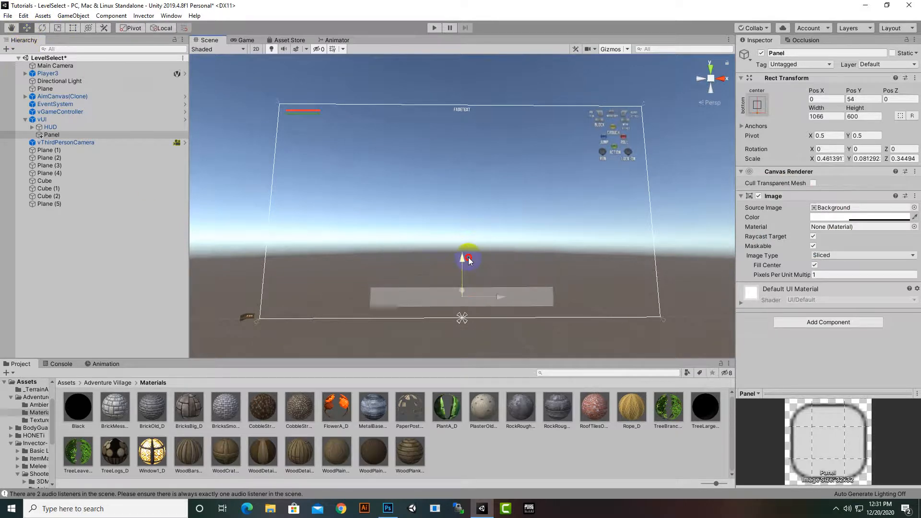
Add a UI Text element to the vUI canvas
{"action": "right_click", "coordinate": [45, 119]}
{"action": "mouse_move", "coordinate": [91, 328]}
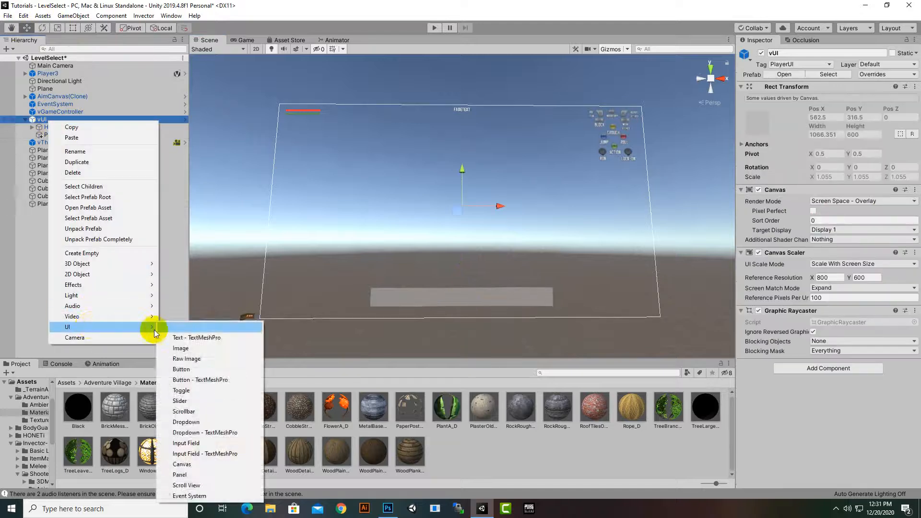
{"action": "left_click", "coordinate": [173, 329]}
Set the panel's image color to black (000000), keeping its alpha at 100
{"action": "left_click", "coordinate": [52, 135]}
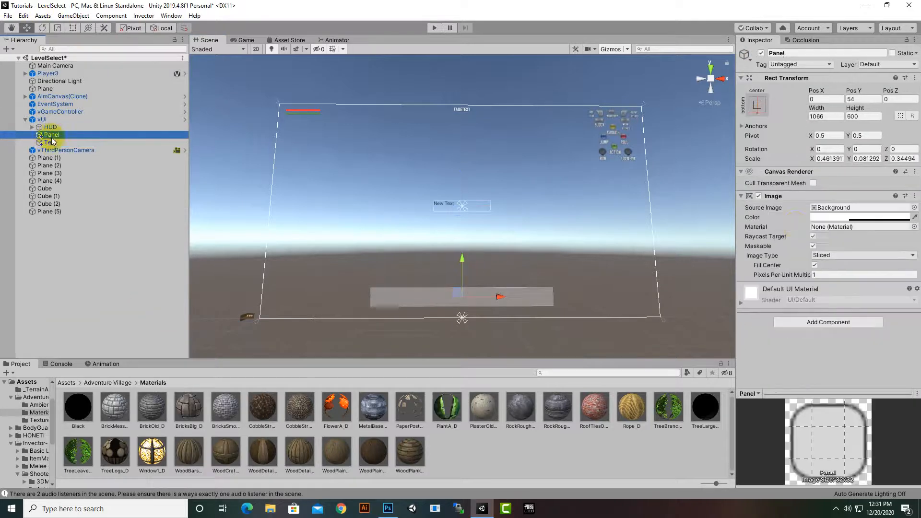
{"action": "left_click", "coordinate": [835, 217]}
{"action": "left_click_drag", "start_coordinate": [738, 256], "coordinate": [714, 319]}
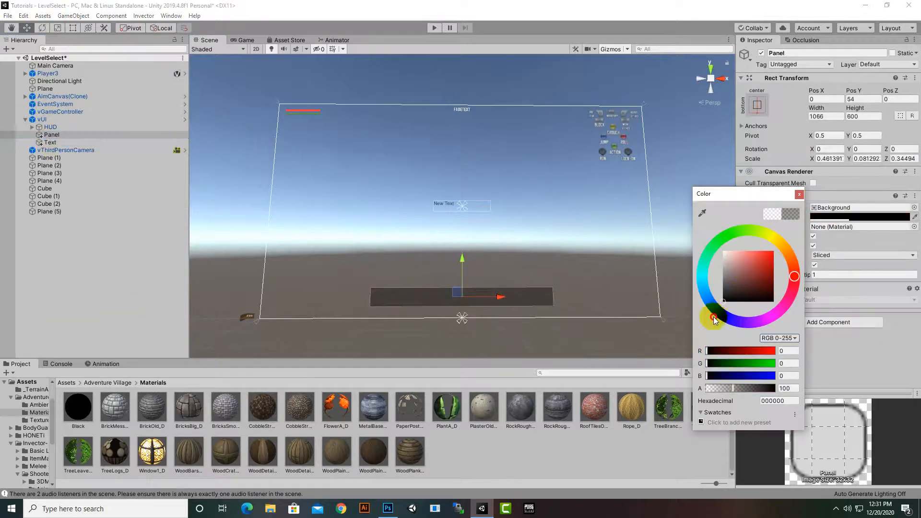
{"action": "left_click", "coordinate": [798, 194]}
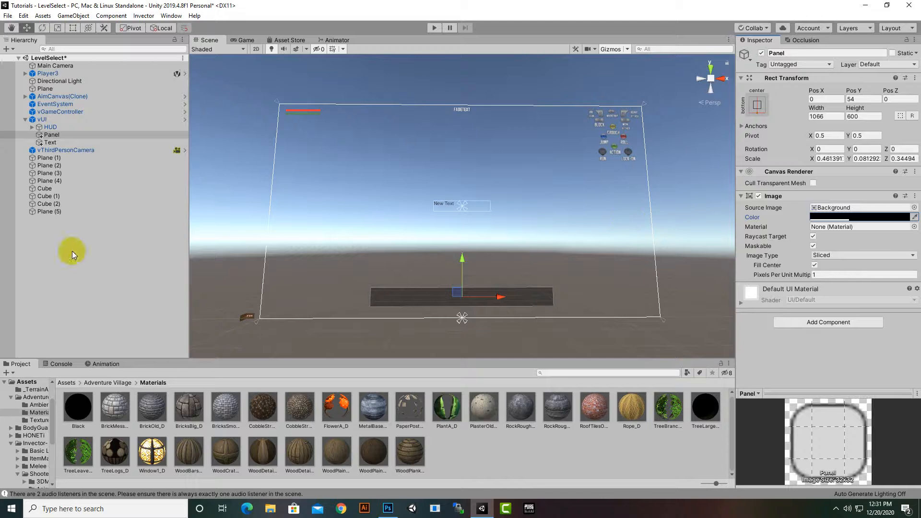
Nest the Text element under the Panel and move it down onto the bar at Pos Y -3
{"action": "left_click_drag", "start_coordinate": [60, 144], "coordinate": [65, 136]}
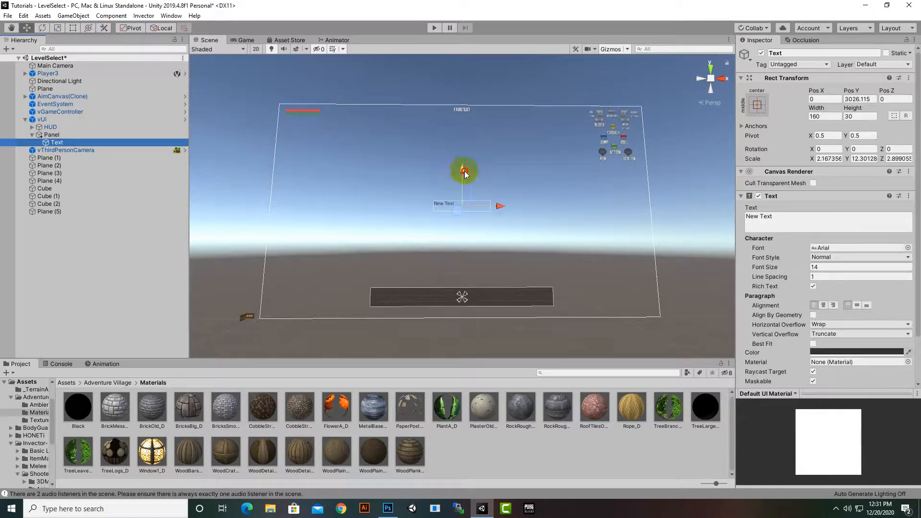
{"action": "left_click_drag", "start_coordinate": [465, 174], "coordinate": [468, 258]}
Color the text white (FFFFFF) and set its content to "ENTER CUBE TO SELECT YOUR LEVEL"
{"action": "left_click", "coordinate": [834, 356]}
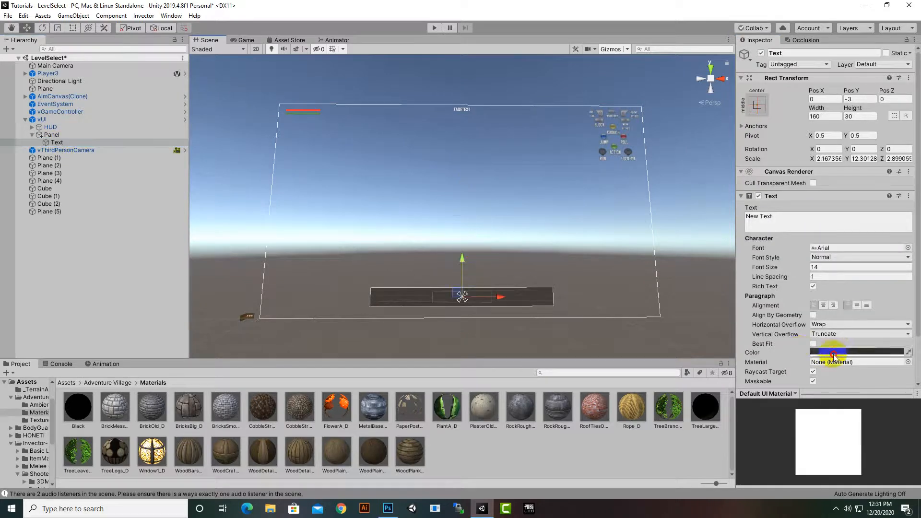
{"action": "left_click_drag", "start_coordinate": [763, 300], "coordinate": [710, 245]}
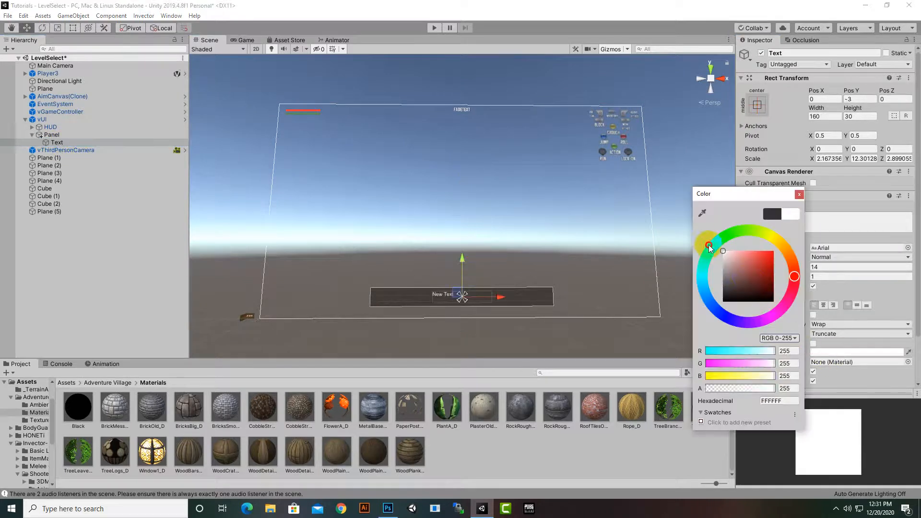
{"action": "left_click", "coordinate": [799, 194]}
{"action": "left_click", "coordinate": [811, 227]}
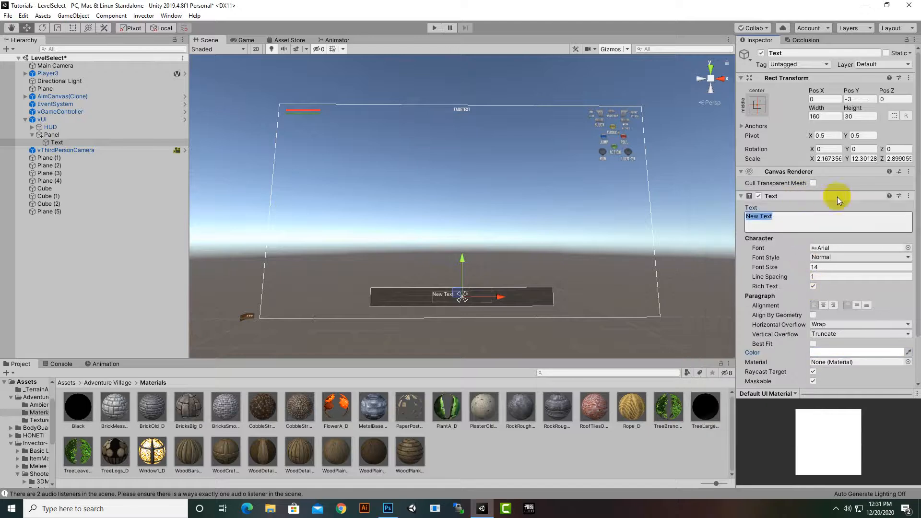
{"action": "type", "text": "ENTER "}
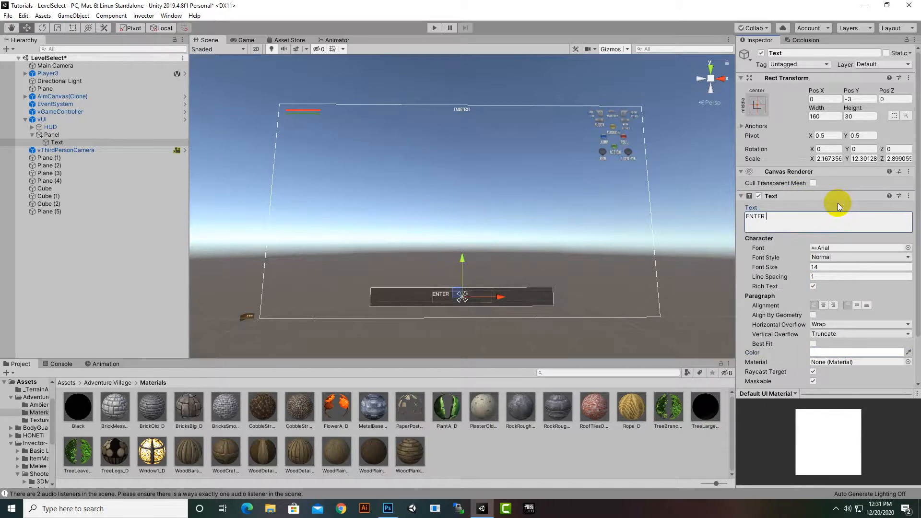
{"action": "type", "text": "CUBE TO SELECT YOUR LEVEL"}
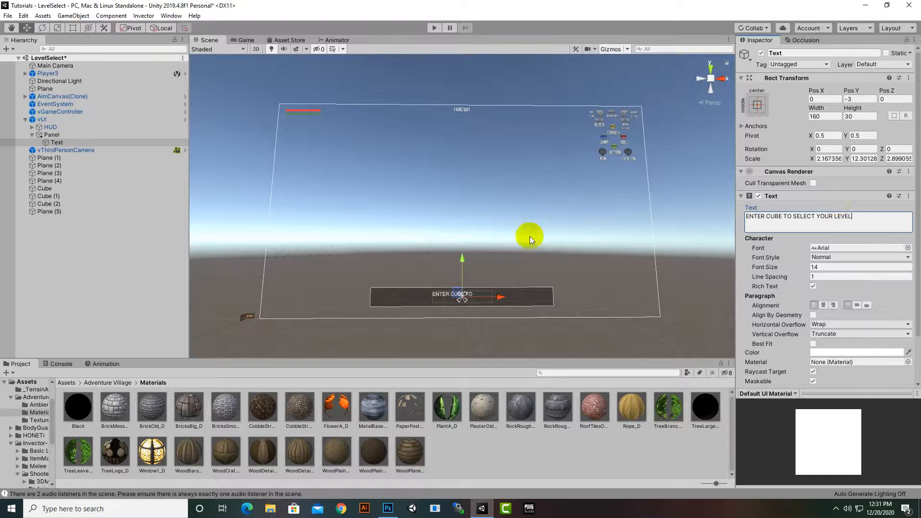
Set the text's font size to 36 and its horizontal overflow to Overflow
{"action": "left_click", "coordinate": [839, 267]}
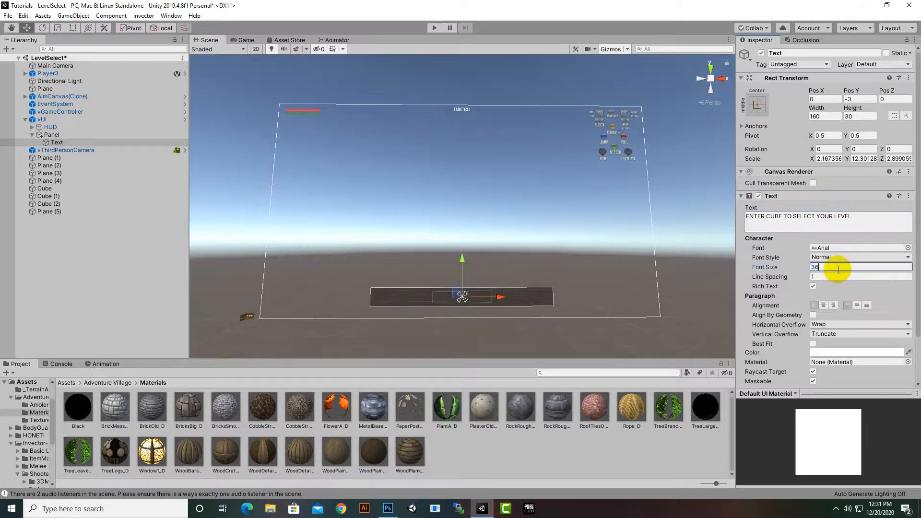
{"action": "left_click", "coordinate": [835, 325]}
{"action": "left_click", "coordinate": [834, 342]}
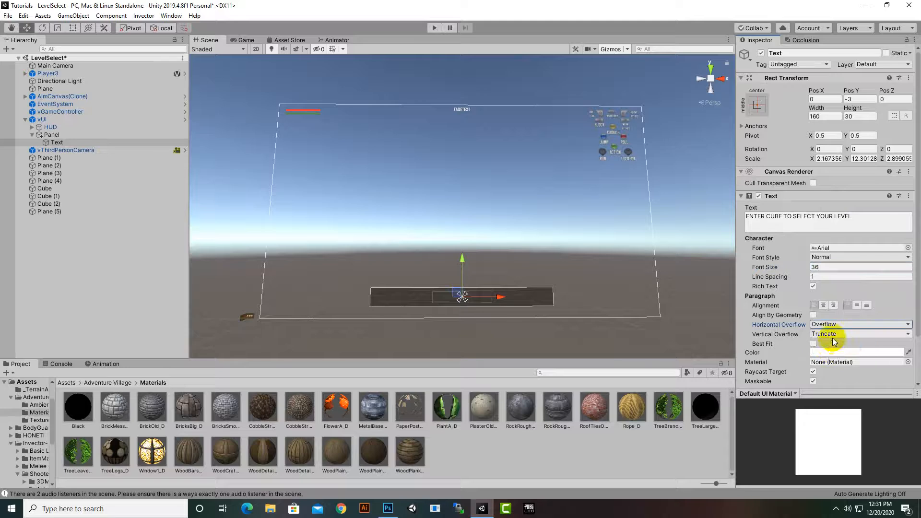
Set the text's vertical overflow to Overflow and center the text horizontally and vertically on the panel
{"action": "left_click", "coordinate": [834, 334]}
{"action": "left_click", "coordinate": [835, 351]}
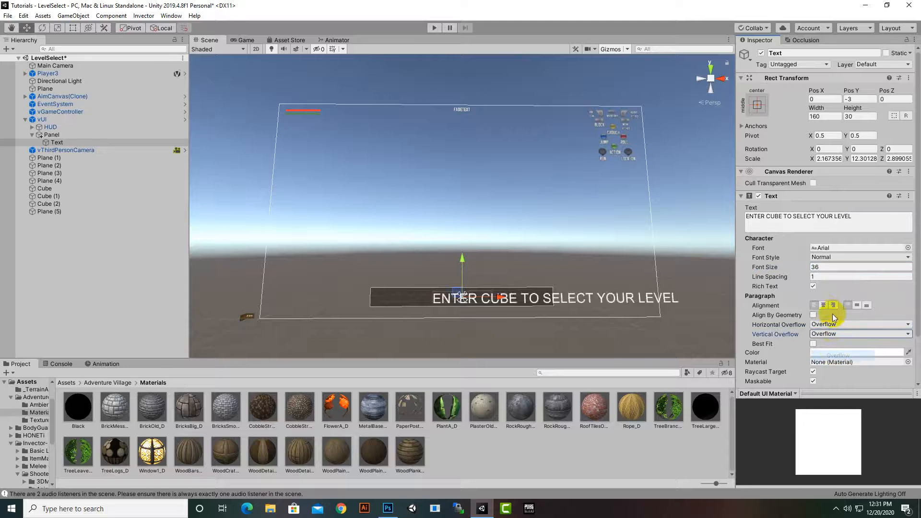
{"action": "left_click", "coordinate": [866, 307]}
{"action": "left_click", "coordinate": [858, 305]}
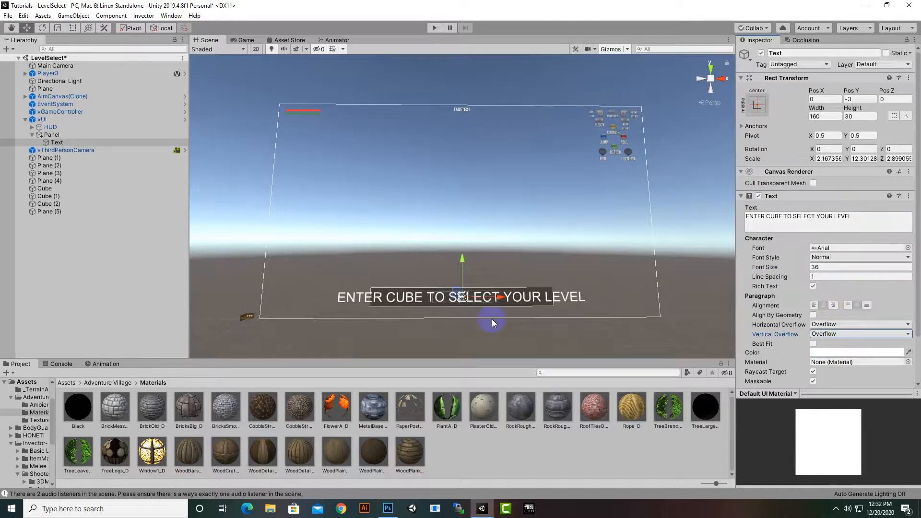
Set the text's font size to 24 and its font style to Bold
{"action": "left_click", "coordinate": [843, 270]}
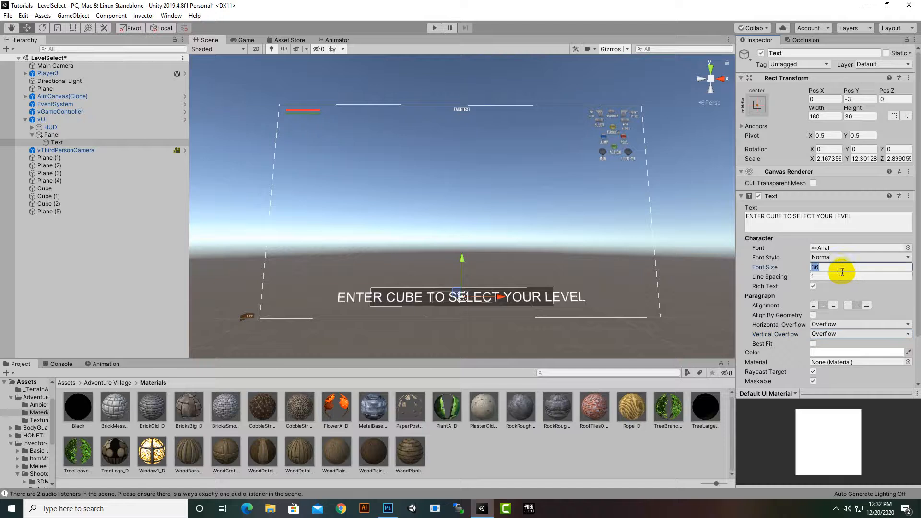
{"action": "type", "text": "24"}
{"action": "left_click", "coordinate": [528, 299]}
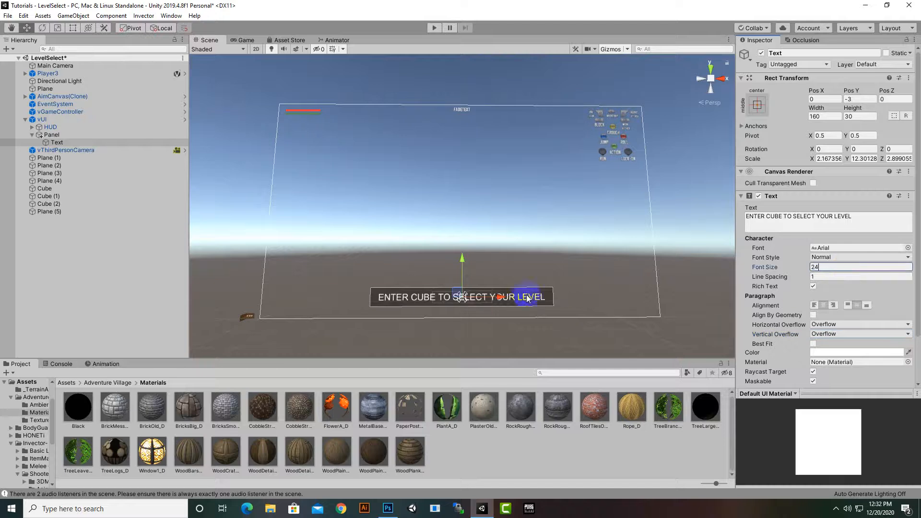
{"action": "left_click", "coordinate": [901, 257]}
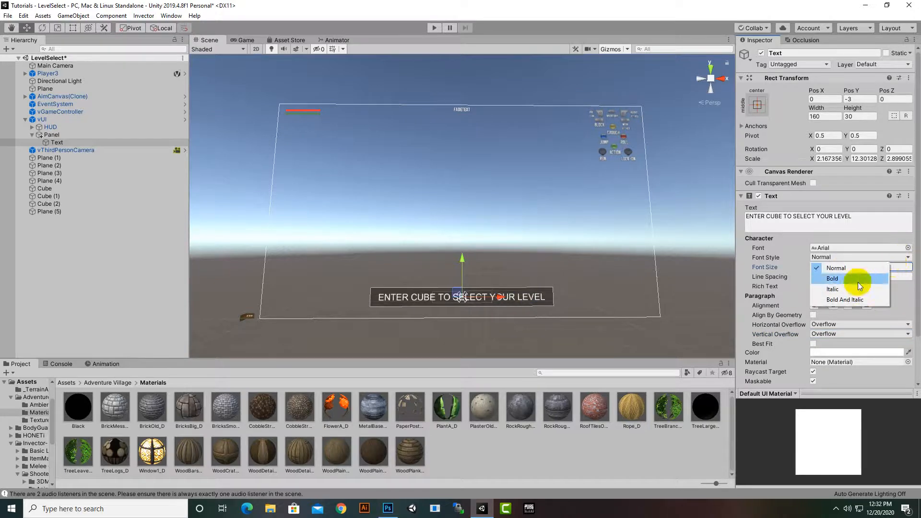
{"action": "left_click", "coordinate": [847, 278]}
Play-test the scene by running the character up to the middle brick cube and trying to jump onto it, and stop the test
{"action": "left_click", "coordinate": [435, 28]}
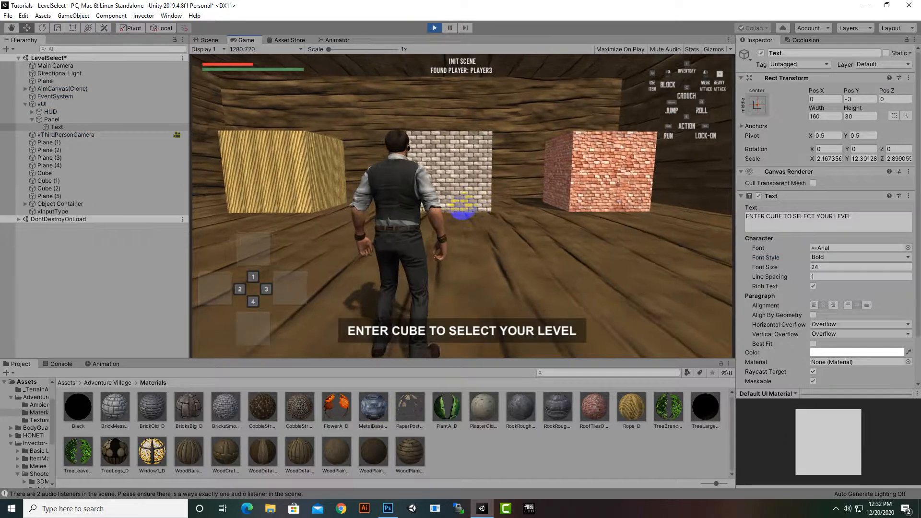
{"action": "key", "text": "w"}
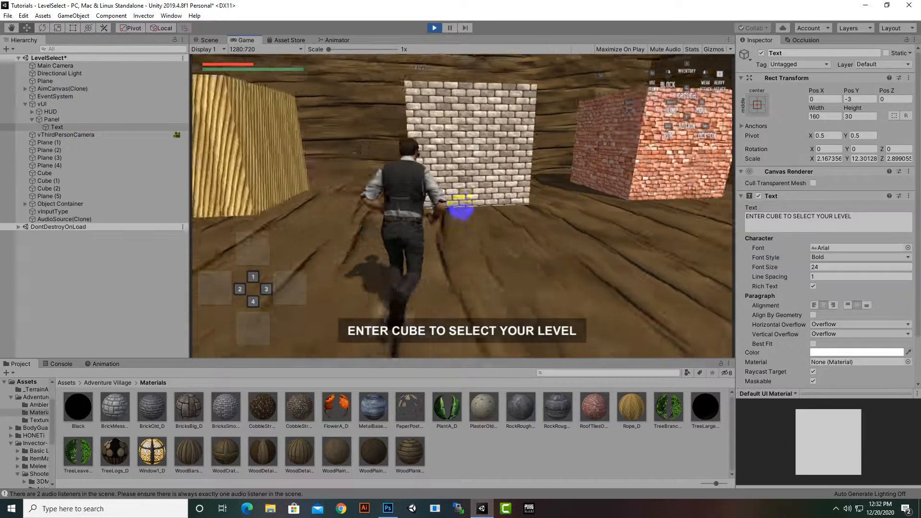
{"action": "key", "text": "w"}
{"action": "key", "text": "space"}
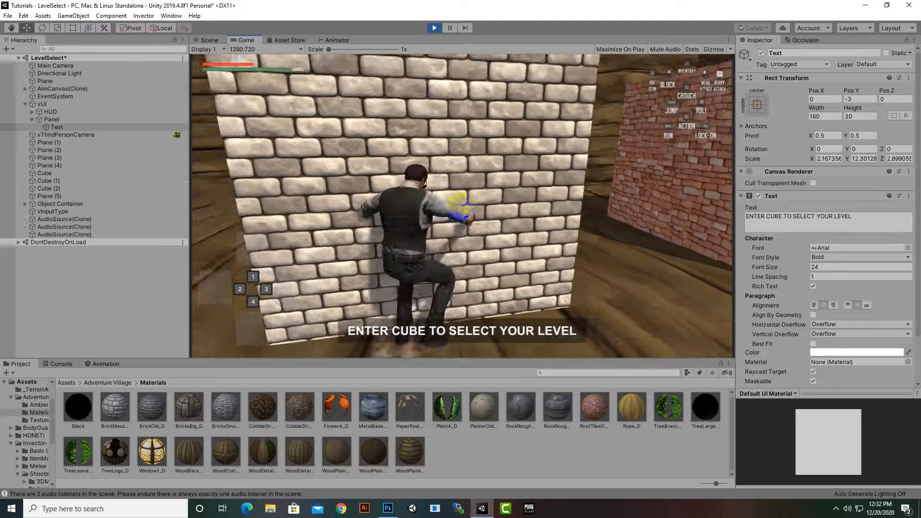
{"action": "key", "text": "s"}
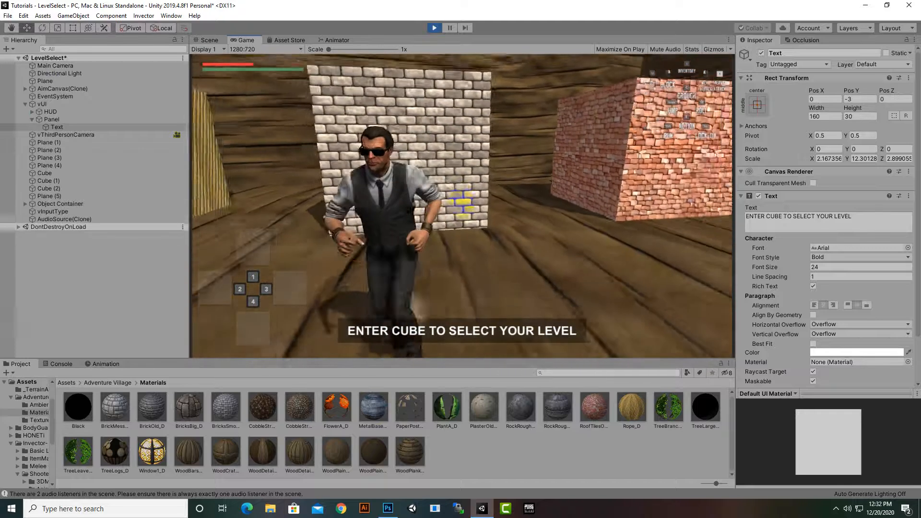
{"action": "key", "text": "w"}
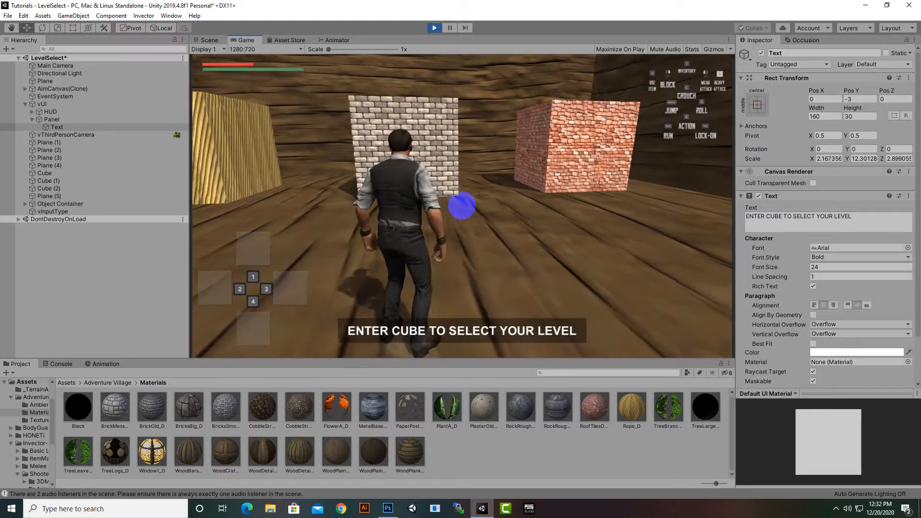
{"action": "key", "text": "w"}
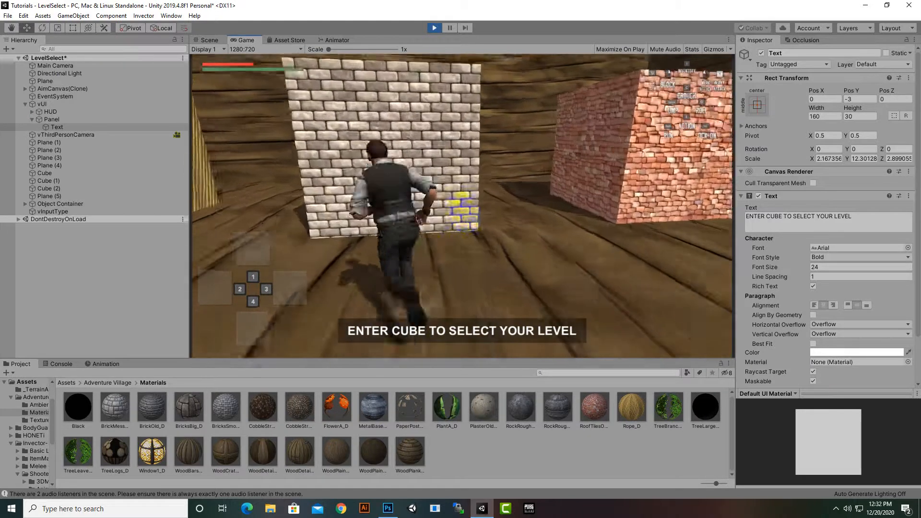
{"action": "key", "text": "w"}
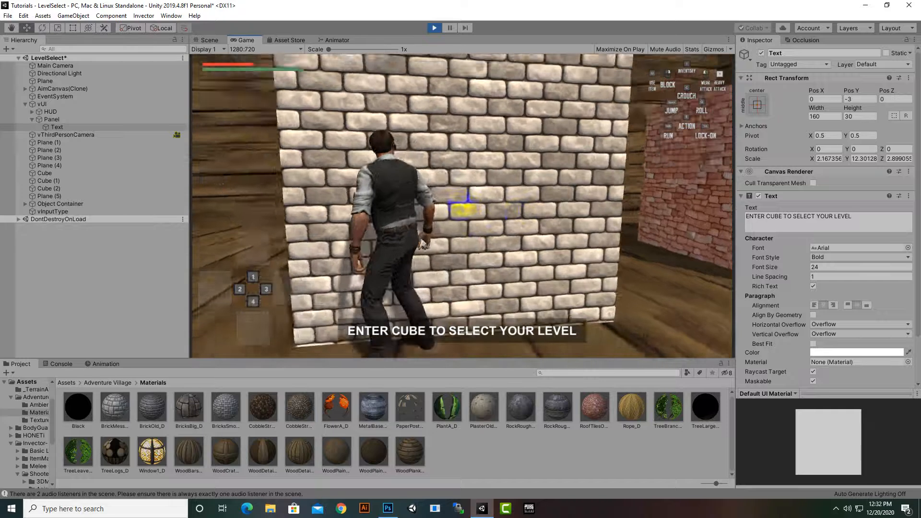
{"action": "key", "text": "s"}
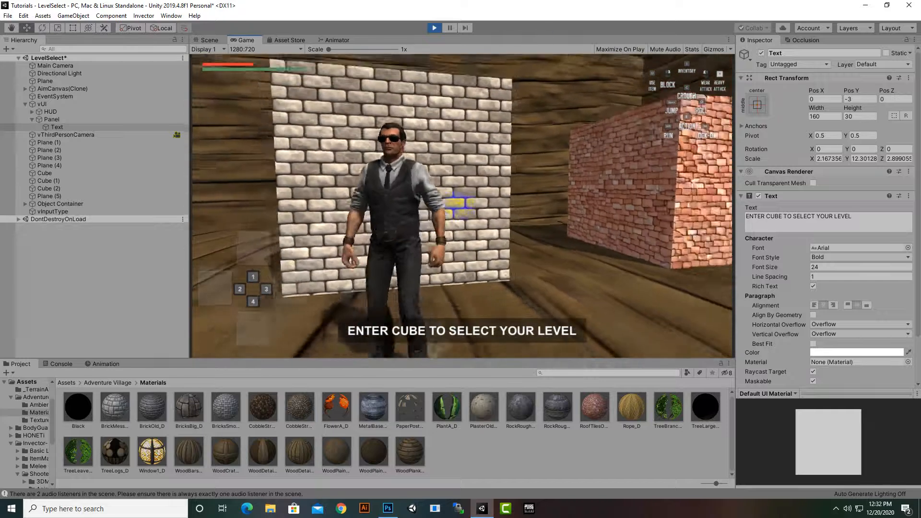
{"action": "left_click", "coordinate": [434, 28]}
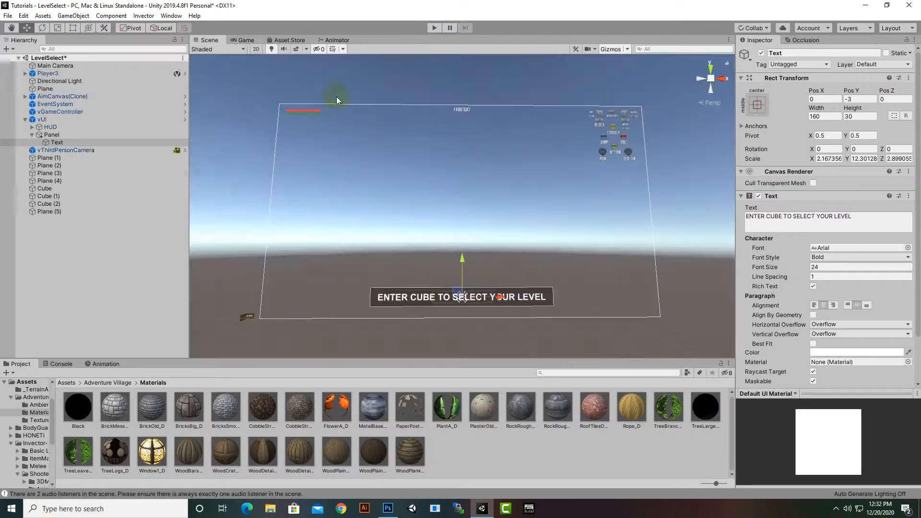
Flatten all three cubes together to a Y scale of about 1.42 and lower them to Y position 0.53
{"action": "left_click", "coordinate": [53, 196]}
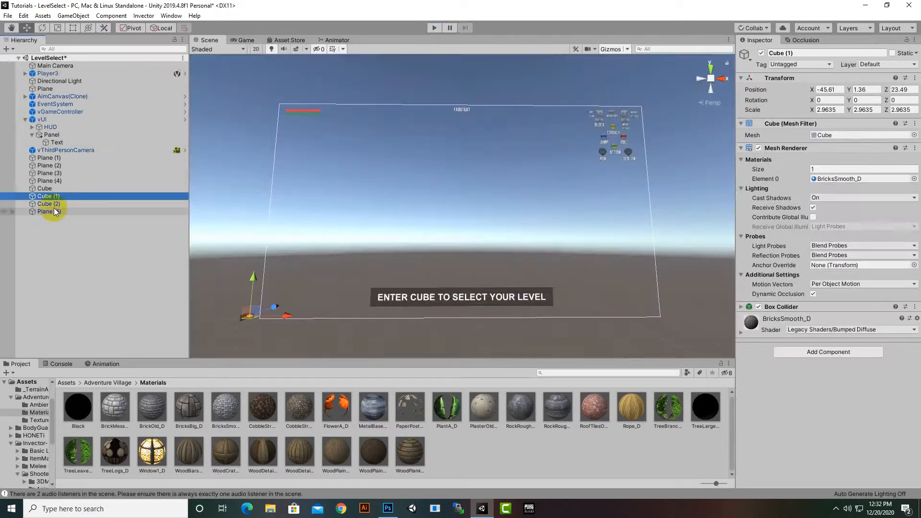
{"action": "left_click", "coordinate": [48, 204], "text": "ctrl"}
{"action": "left_click", "coordinate": [44, 188], "text": "ctrl"}
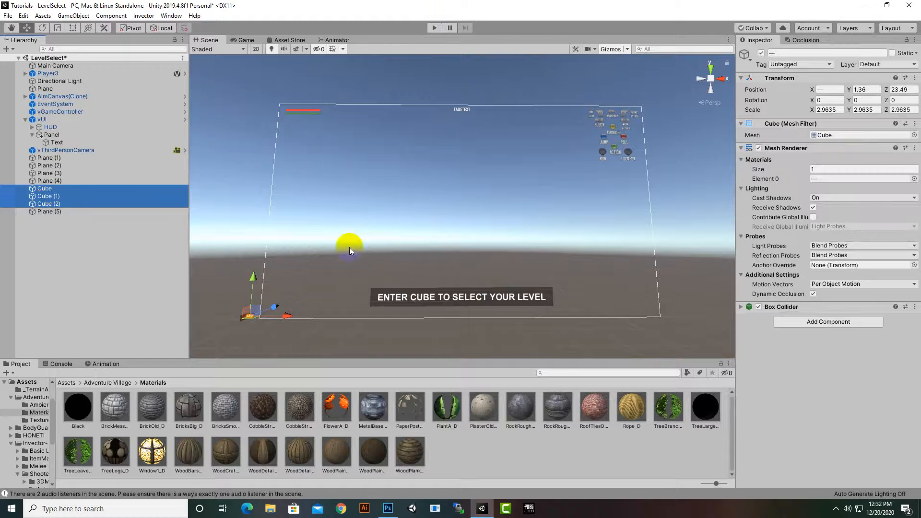
{"action": "key", "text": "f"}
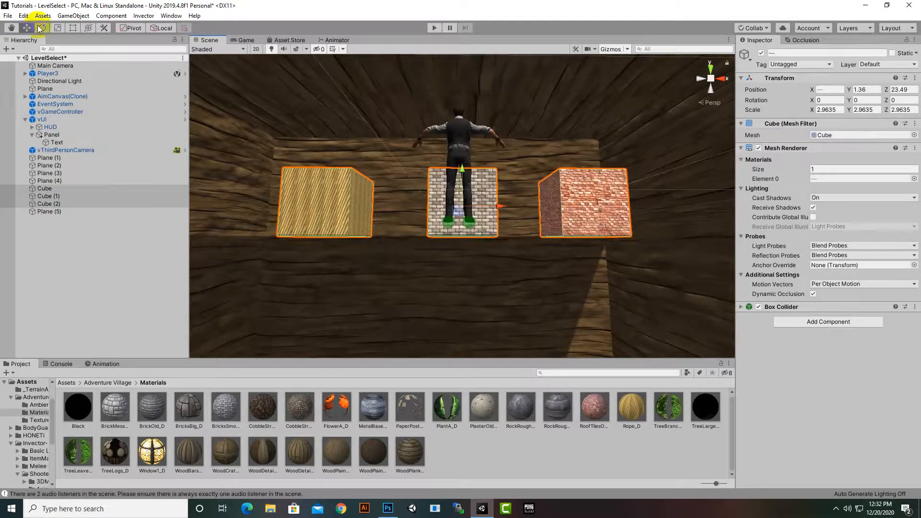
{"action": "left_click", "coordinate": [57, 29]}
{"action": "scroll", "coordinate": [540, 235], "scroll_direction": "down", "scroll_amount": 4}
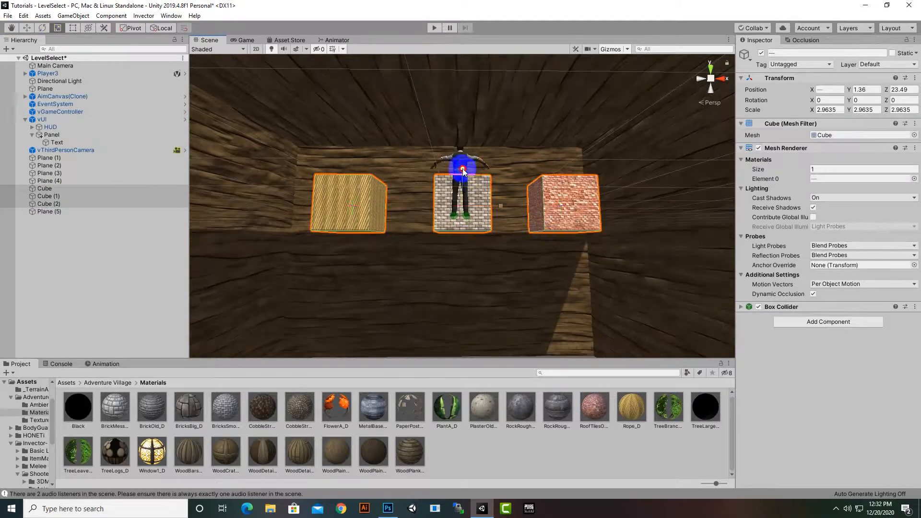
{"action": "left_click_drag", "start_coordinate": [463, 168], "coordinate": [465, 189]}
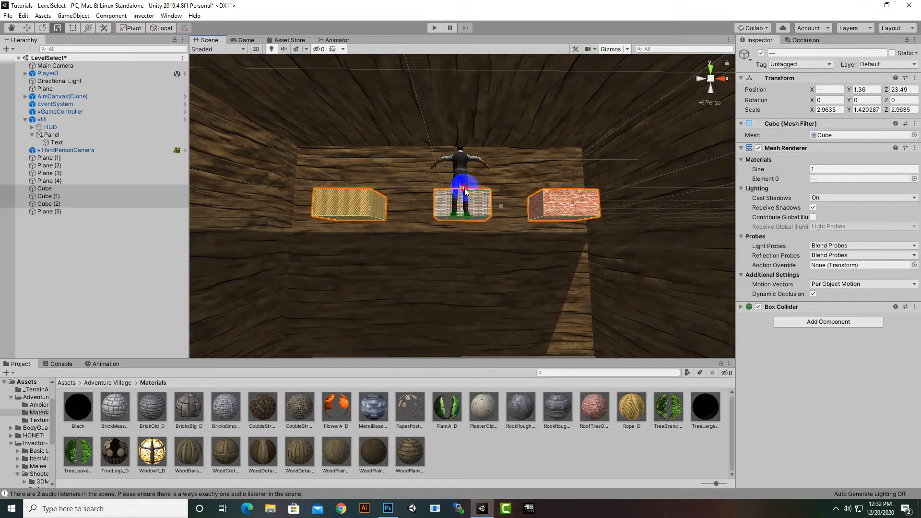
{"action": "left_click", "coordinate": [26, 27]}
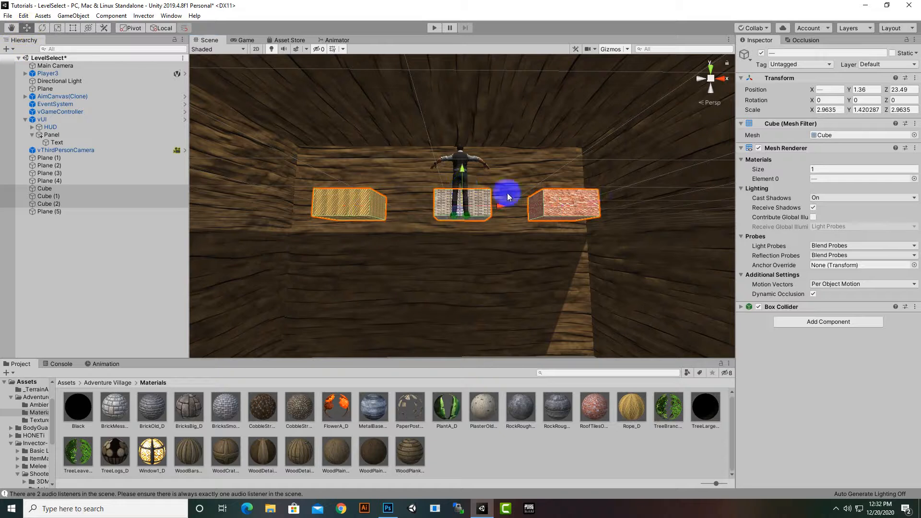
{"action": "left_click_drag", "start_coordinate": [462, 172], "coordinate": [493, 267]}
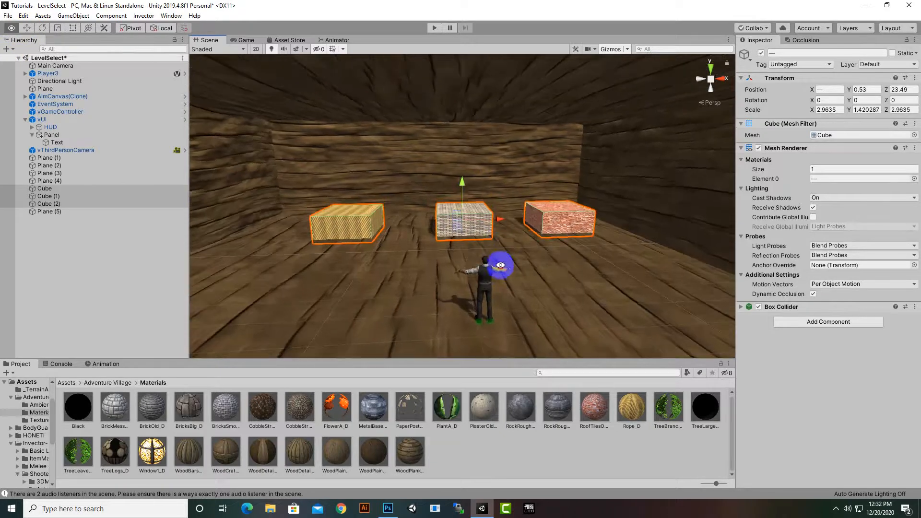
Play-test the scene by walking the character between the flattened cubes and onto the brick one, and stop the test
{"action": "left_click", "coordinate": [437, 30]}
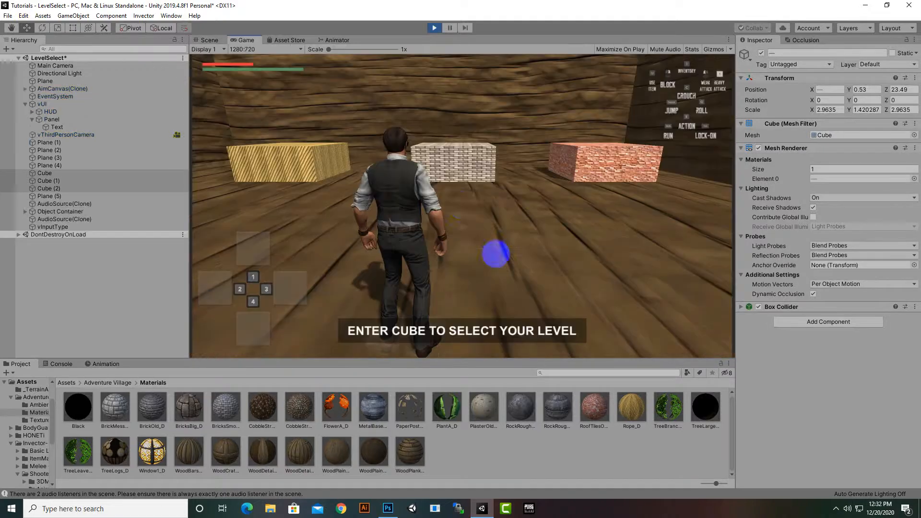
{"action": "key", "text": "w"}
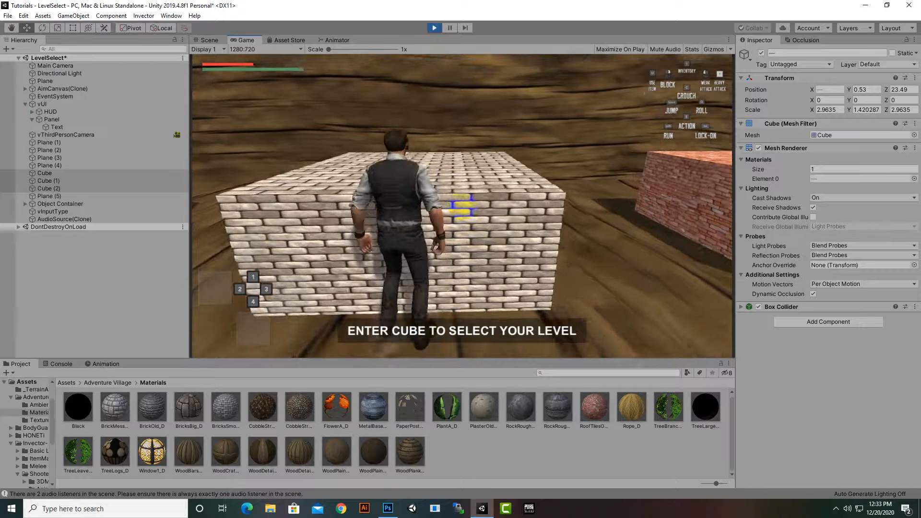
{"action": "key", "text": "a"}
{"action": "key", "text": "w"}
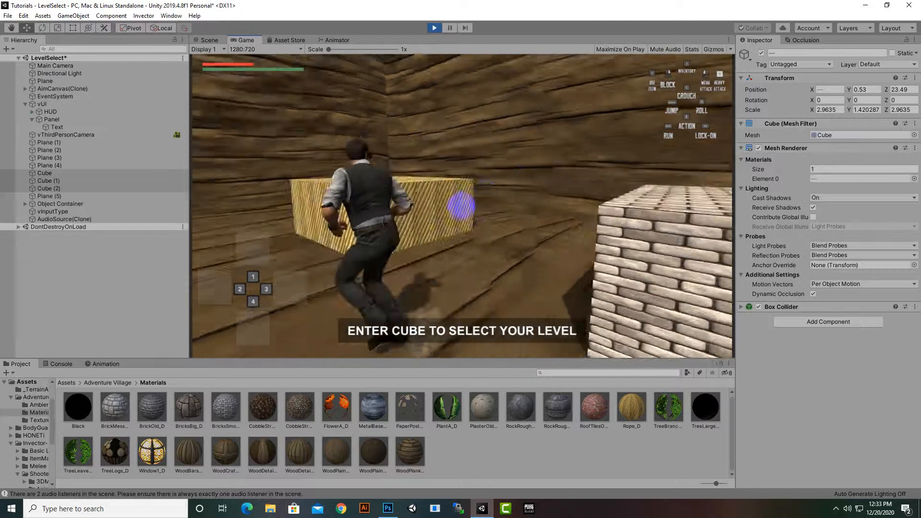
{"action": "key", "text": "d"}
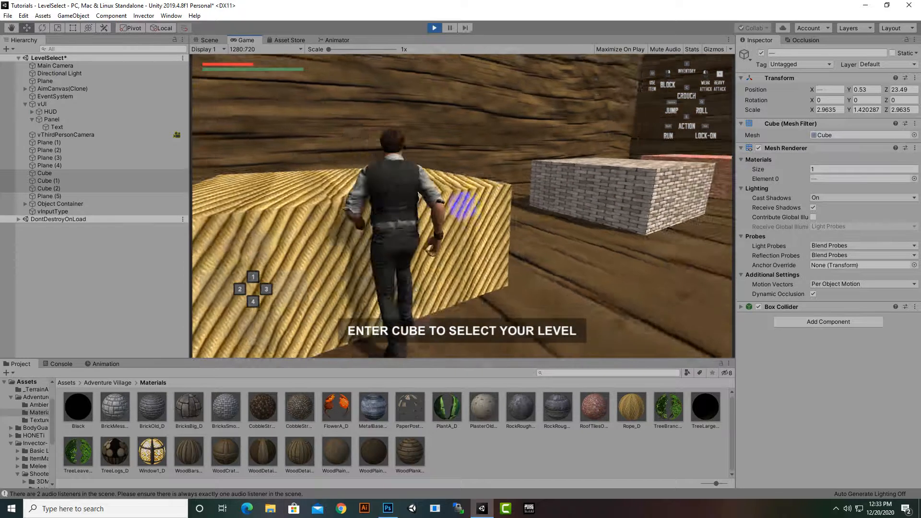
{"action": "key", "text": "w"}
{"action": "key", "text": "w"}
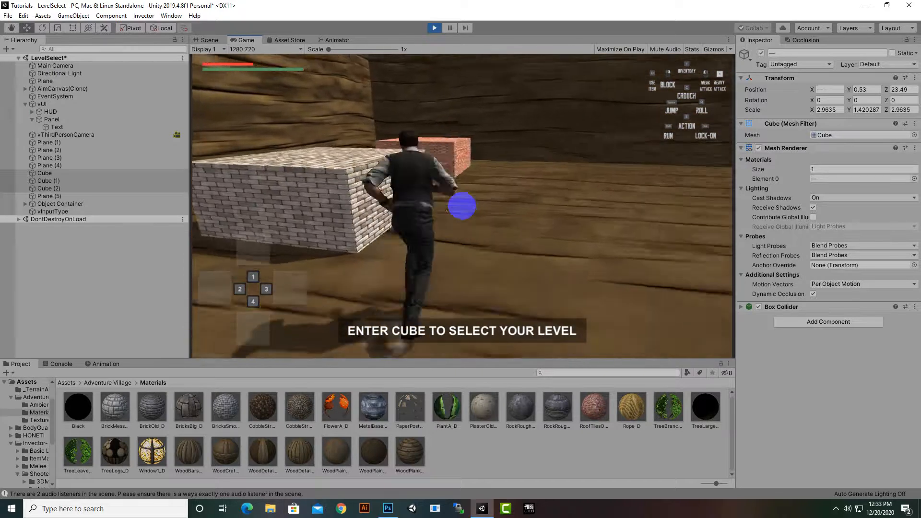
{"action": "key", "text": "w"}
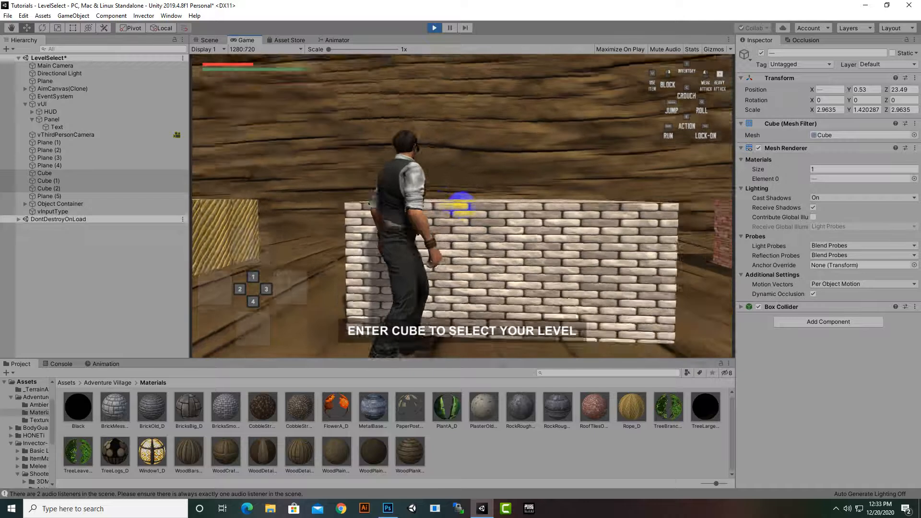
{"action": "key", "text": "Escape"}
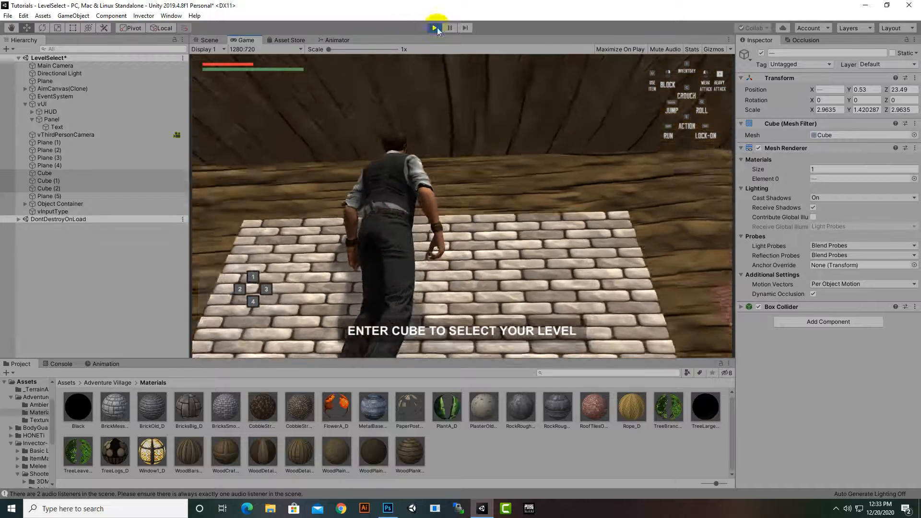
{"action": "left_click", "coordinate": [435, 27]}
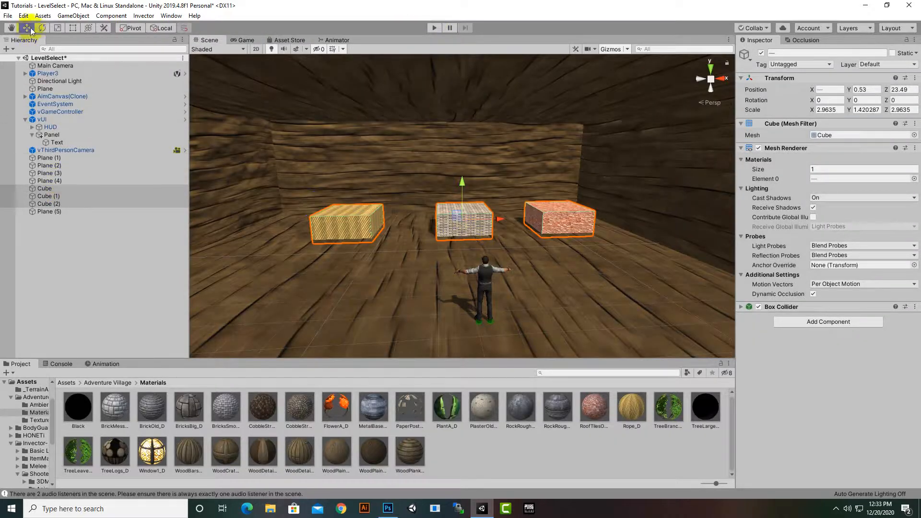
Flatten the three cubes further to a Y scale of about 0.88 and lower them to Y position 0.41
{"action": "left_click", "coordinate": [57, 28]}
{"action": "mouse_move", "coordinate": [477, 183]}
{"action": "left_mouse_down"}
{"action": "mouse_move", "coordinate": [460, 196]}
{"action": "mouse_move", "coordinate": [462, 186]}
{"action": "left_mouse_up"}
{"action": "left_click", "coordinate": [26, 28]}
Rename the rope-textured cube as Rocky
{"action": "left_click", "coordinate": [57, 189]}
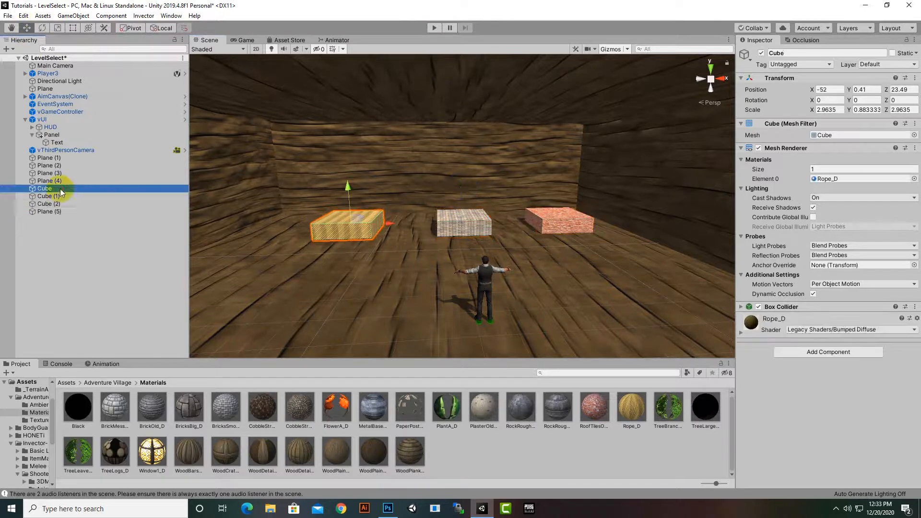
{"action": "right_click", "coordinate": [57, 189]}
{"action": "left_click", "coordinate": [96, 220]}
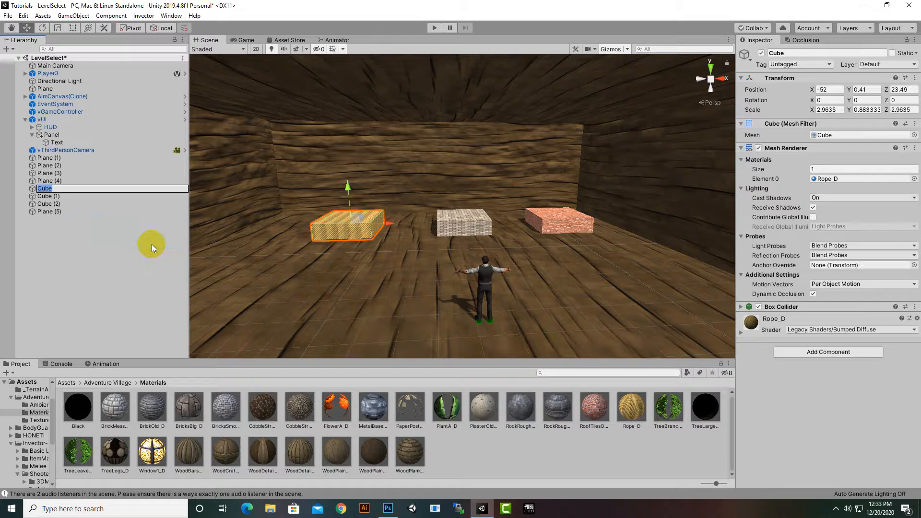
{"action": "type", "text": "Level1"}
{"action": "key", "text": "BackSpace"}
{"action": "key", "text": "BackSpace"}
{"action": "key", "text": "BackSpace"}
{"action": "key", "text": "BackSpace"}
{"action": "key", "text": "BackSpace"}
{"action": "key", "text": "BackSpace"}
{"action": "type", "text": "Rocky"}
{"action": "key", "text": "Return"}
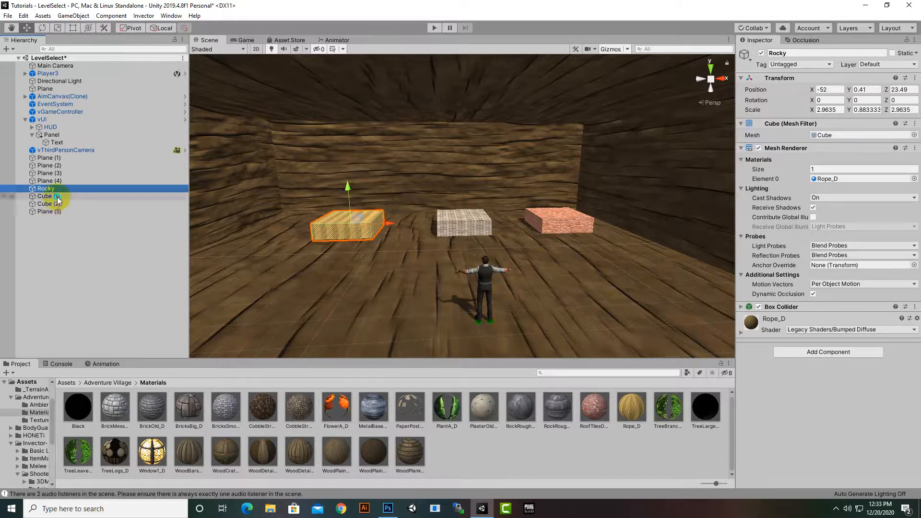
Rename the middle smooth-brick cube, Cube (1), as Village
{"action": "right_click", "coordinate": [57, 197]}
{"action": "left_click", "coordinate": [72, 228]}
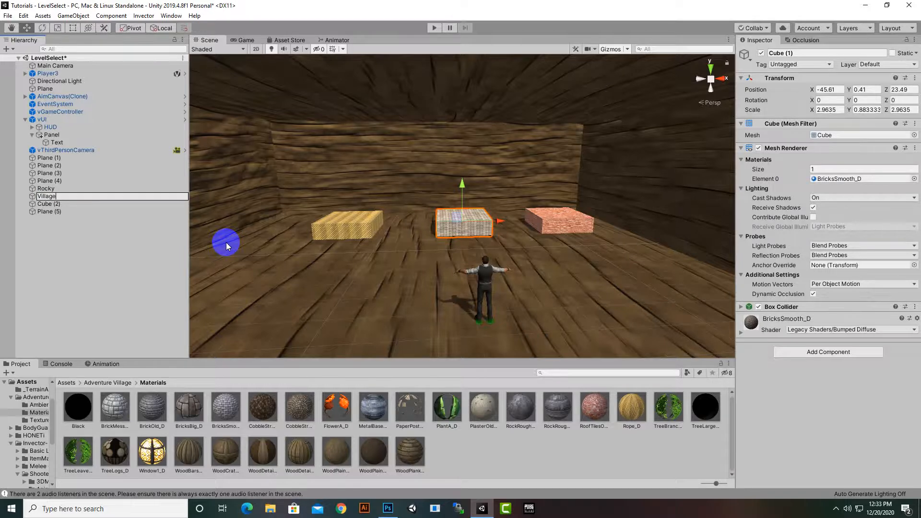
{"action": "type", "text": "Village"}
{"action": "key", "text": "Return"}
Rename the roof-tile-textured cube, Cube (2), as Jungle
{"action": "left_click", "coordinate": [43, 204]}
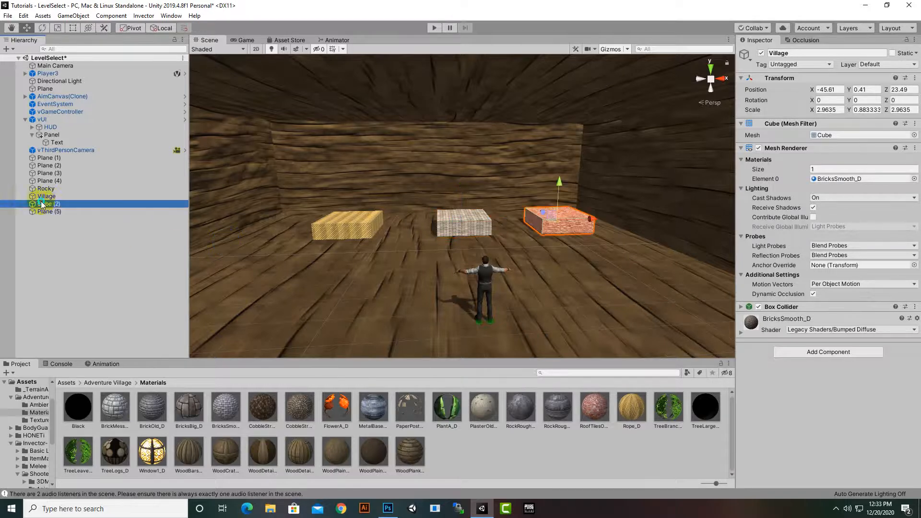
{"action": "right_click", "coordinate": [42, 204]}
{"action": "left_click", "coordinate": [48, 232]}
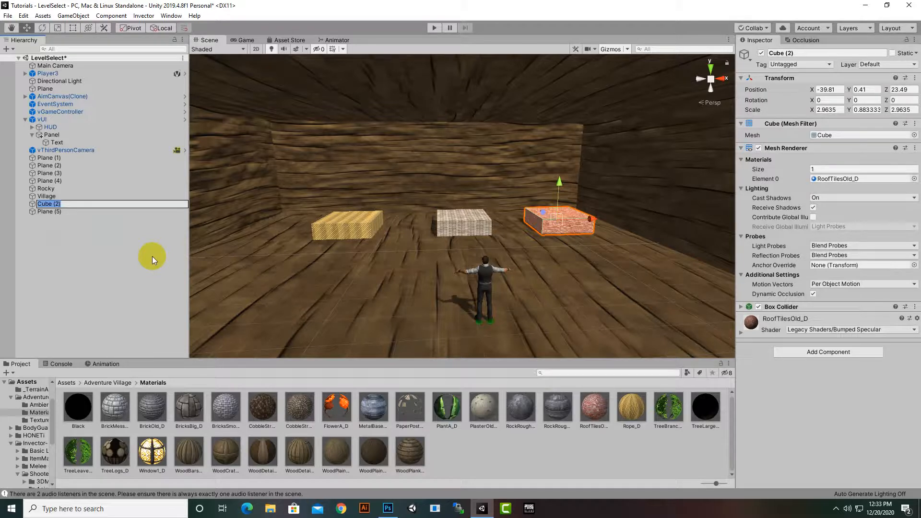
{"action": "type", "text": "Jungle"}
{"action": "key", "text": "Return"}
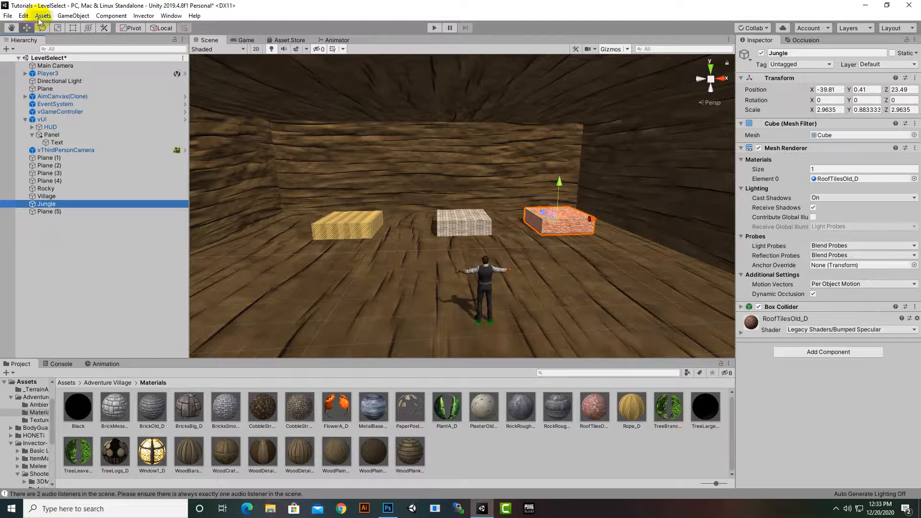
Append Trigger to the three level cubes' names, making them RockyTrigger, VillageTrigger and JungleTrigger
{"action": "right_click", "coordinate": [51, 188]}
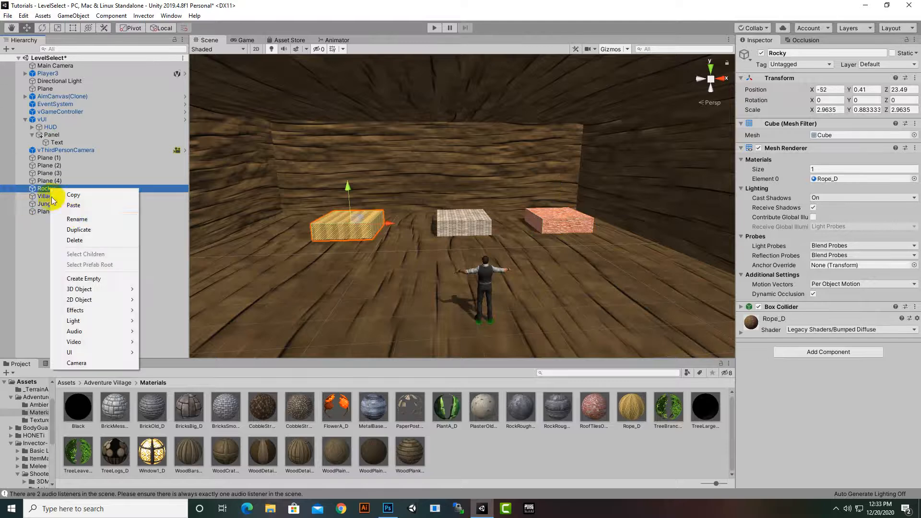
{"action": "left_click", "coordinate": [73, 220]}
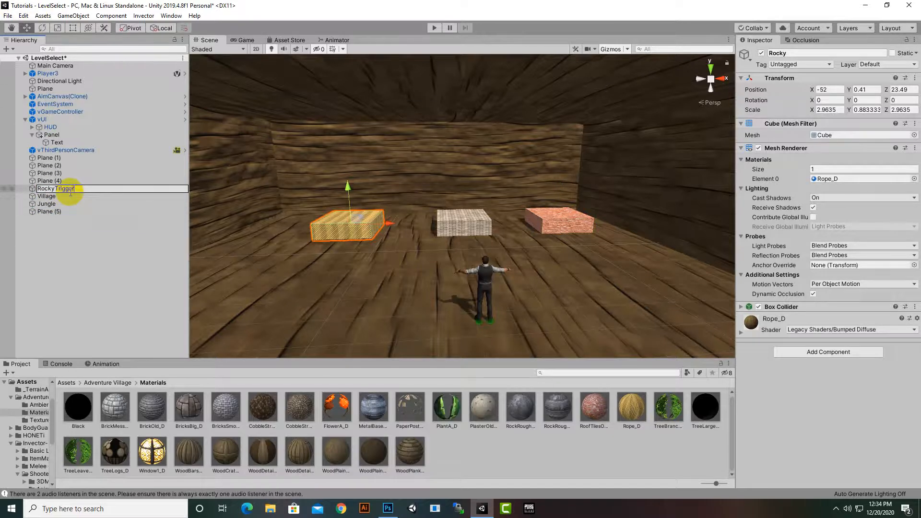
{"action": "key", "text": "Return"}
{"action": "right_click", "coordinate": [57, 197]}
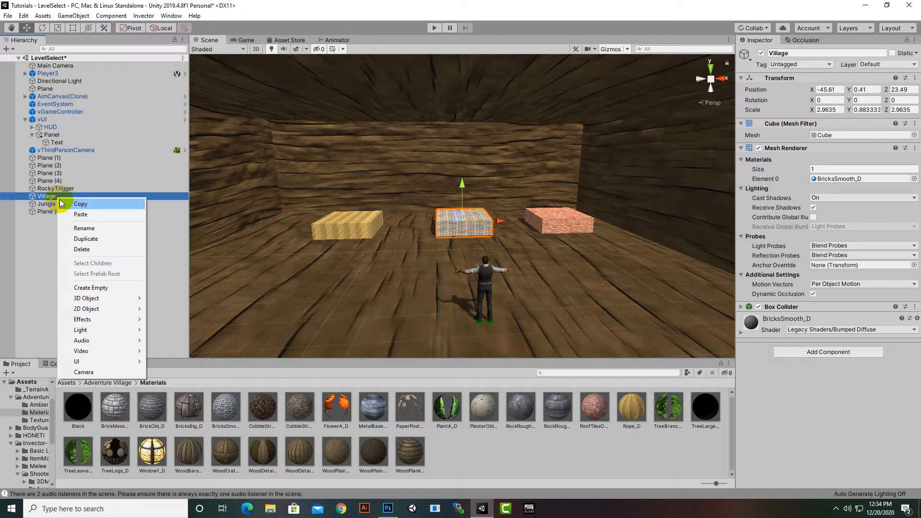
{"action": "left_click", "coordinate": [79, 229]}
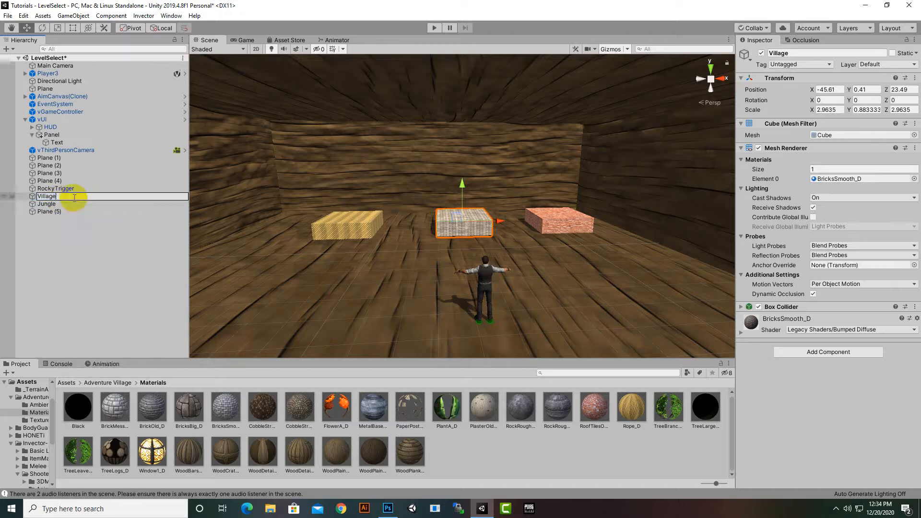
{"action": "key", "text": "Return"}
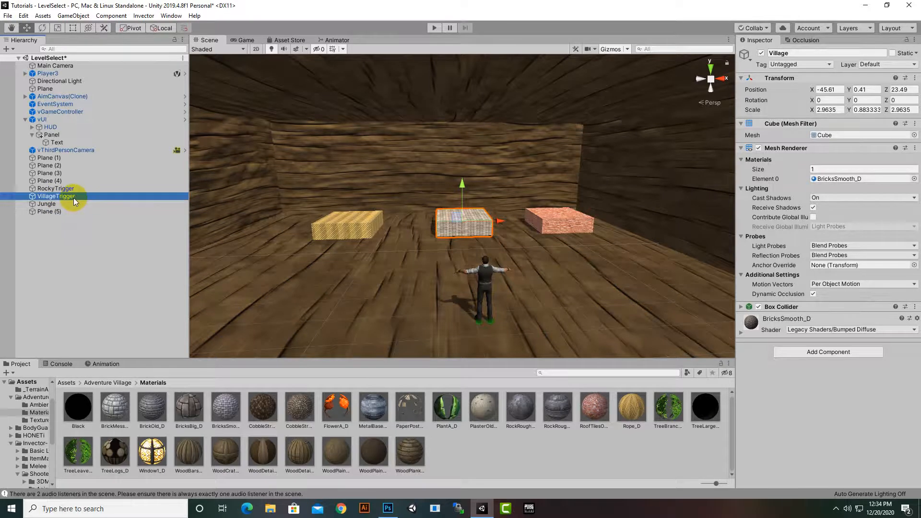
{"action": "right_click", "coordinate": [56, 203]}
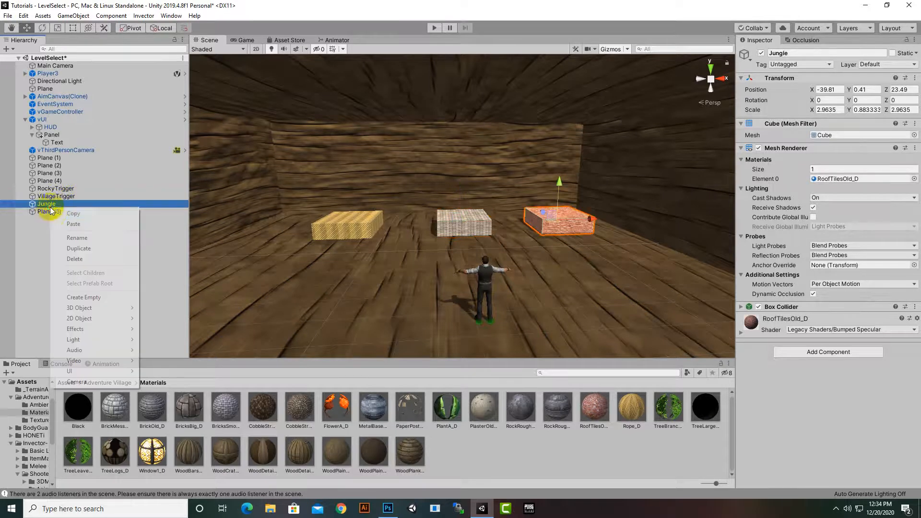
{"action": "left_click", "coordinate": [76, 237]}
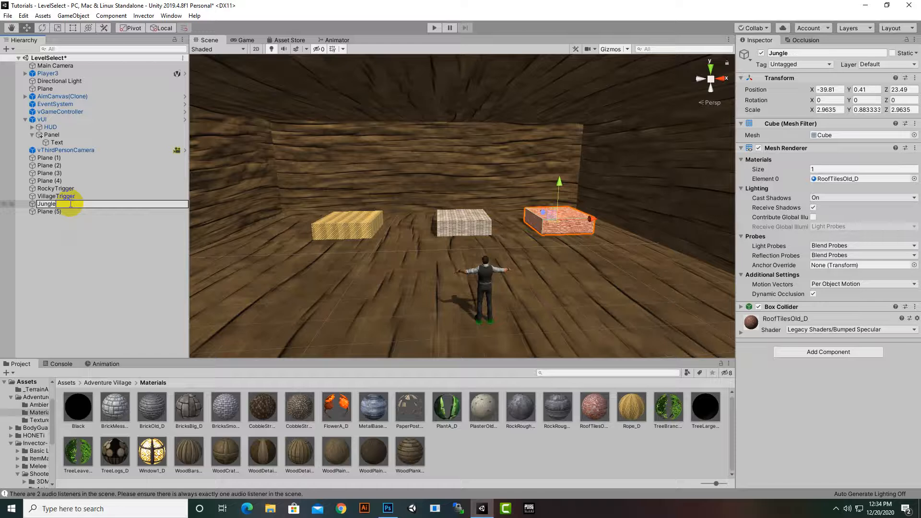
{"action": "type", "text": "Trigger"}
{"action": "key", "text": "Return"}
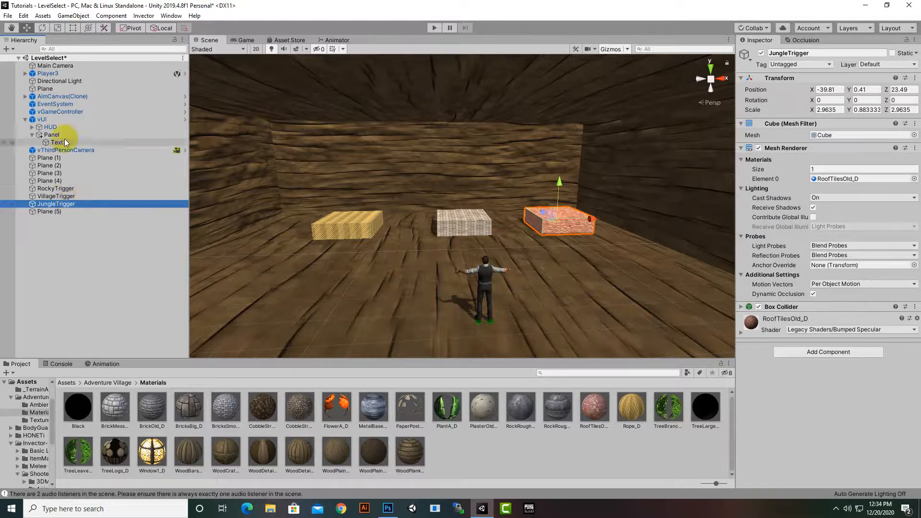
Enable Is Trigger on the box colliders of RockyTrigger, VillageTrigger and JungleTrigger together
{"action": "left_click", "coordinate": [57, 188], "text": "shift"}
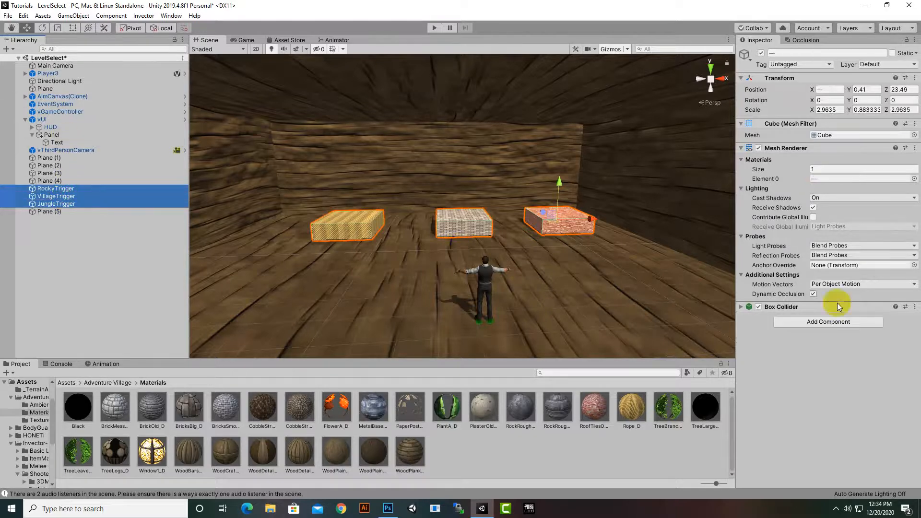
{"action": "left_click", "coordinate": [742, 308]}
{"action": "left_click", "coordinate": [742, 308]}
{"action": "left_click", "coordinate": [742, 307]}
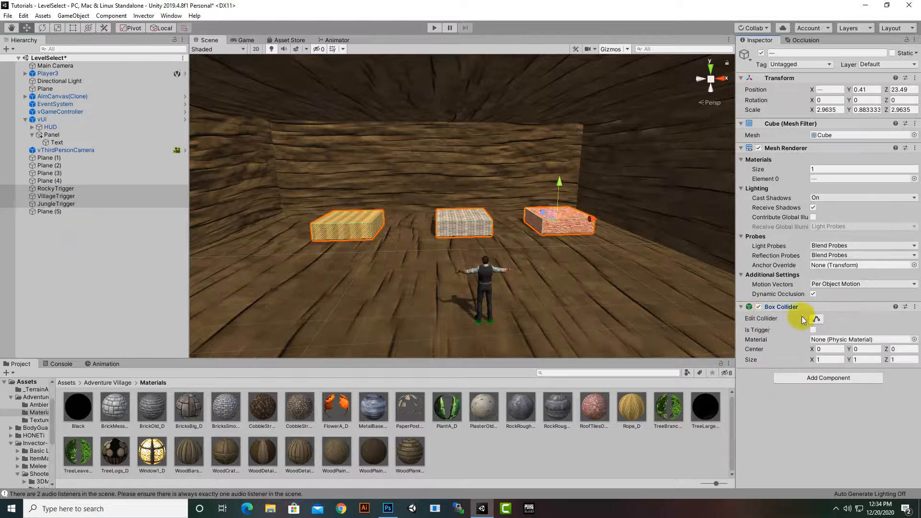
{"action": "left_click", "coordinate": [815, 330]}
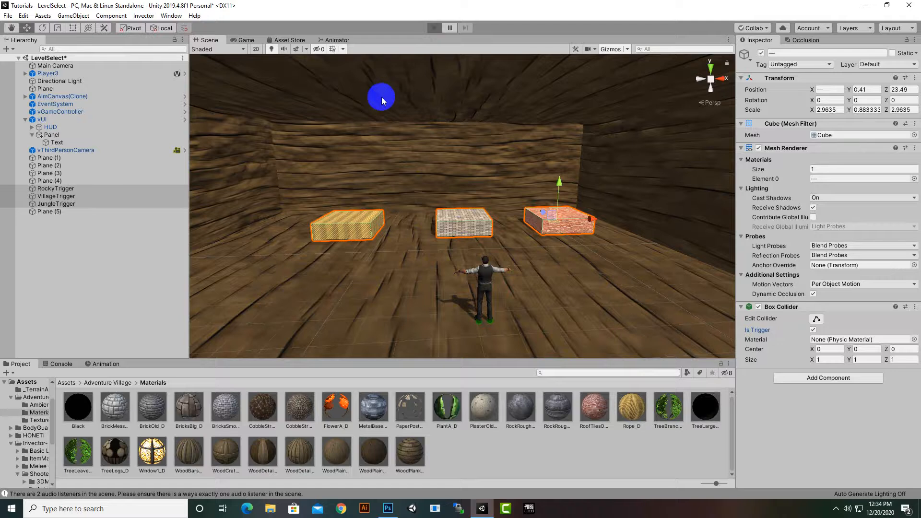
Play-test the scene by walking the character into the middle brick cube and back out, and stop the test
{"action": "key", "text": "ctrl+p"}
{"action": "key", "text": "w"}
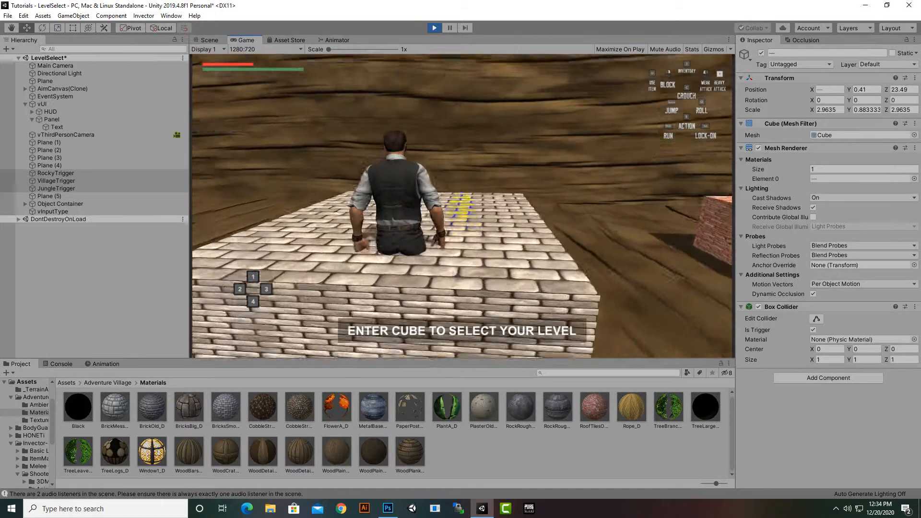
{"action": "key", "text": "s"}
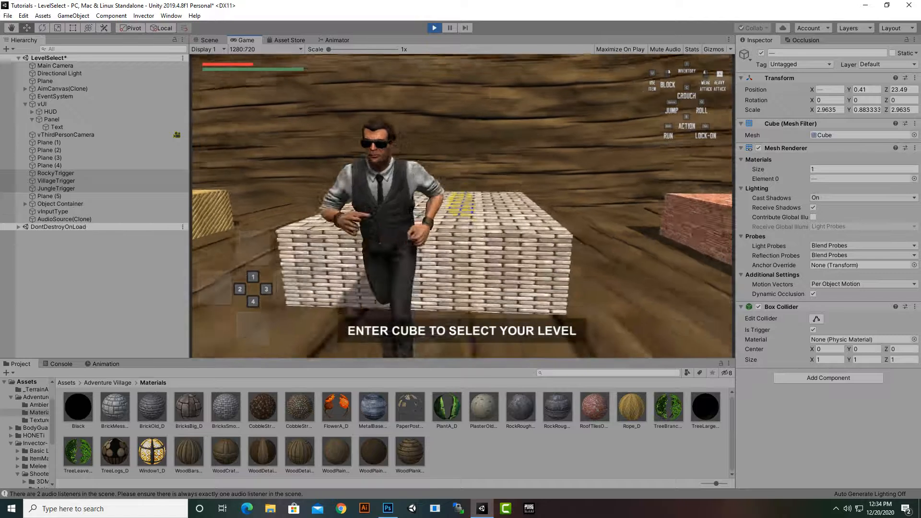
{"action": "key", "text": "d"}
{"action": "key", "text": "Escape"}
{"action": "left_click", "coordinate": [433, 28]}
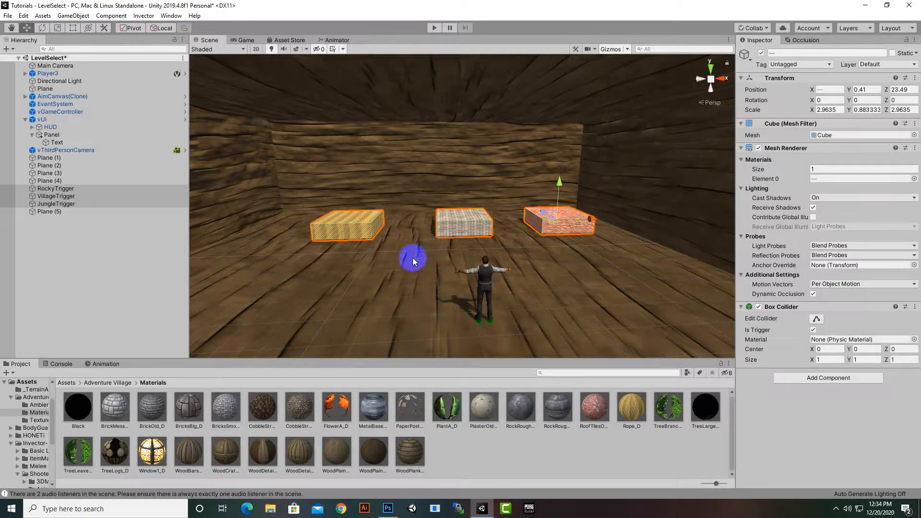
Collapse the vUI hierarchy and add a new UI canvas at the root of the scene
{"action": "scroll", "coordinate": [427, 264], "scroll_direction": "down", "scroll_amount": 5}
{"action": "scroll", "coordinate": [427, 263], "scroll_direction": "up", "scroll_amount": 4}
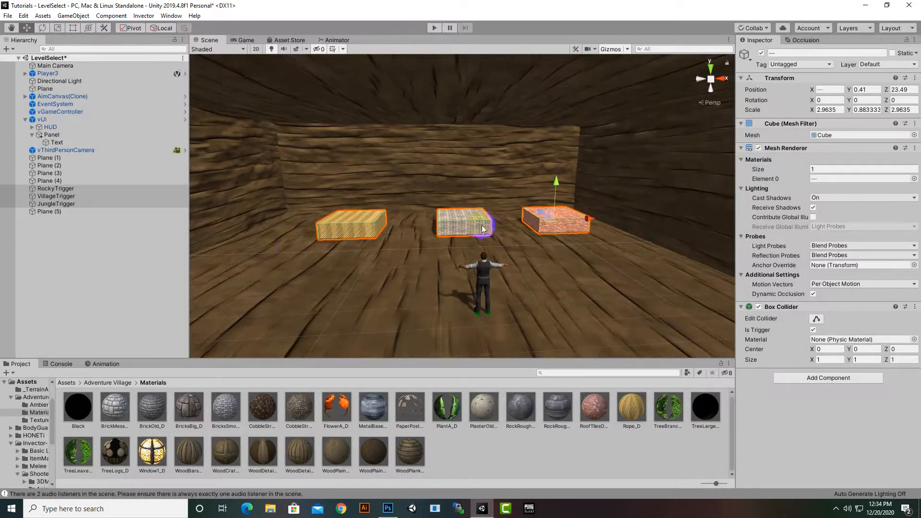
{"action": "left_click", "coordinate": [25, 120]}
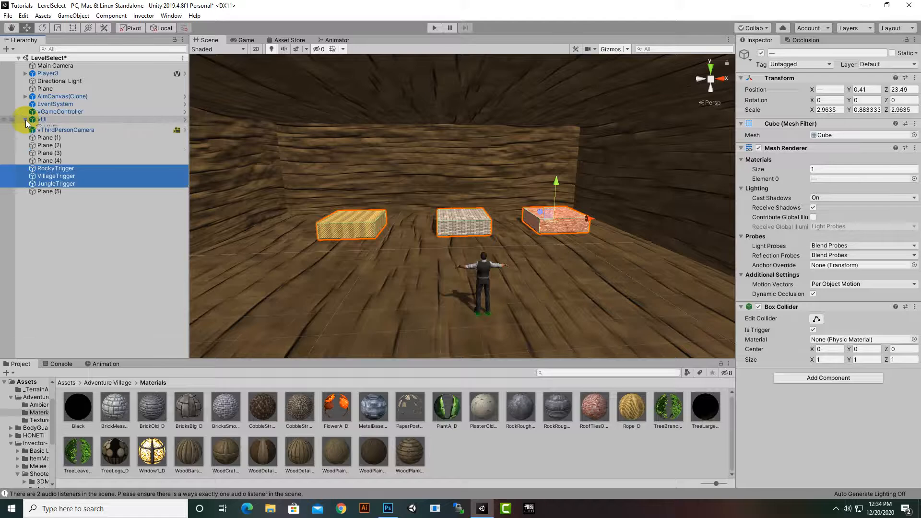
{"action": "right_click", "coordinate": [48, 214]}
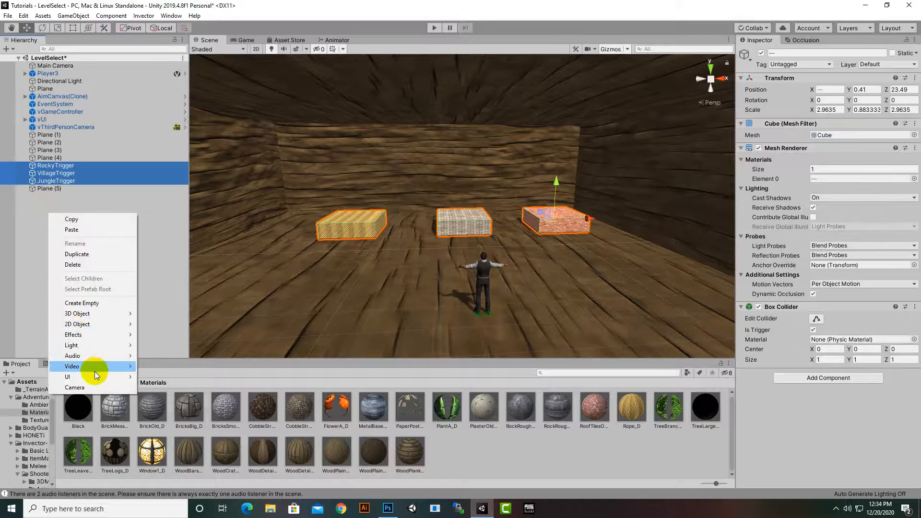
{"action": "mouse_move", "coordinate": [93, 376]}
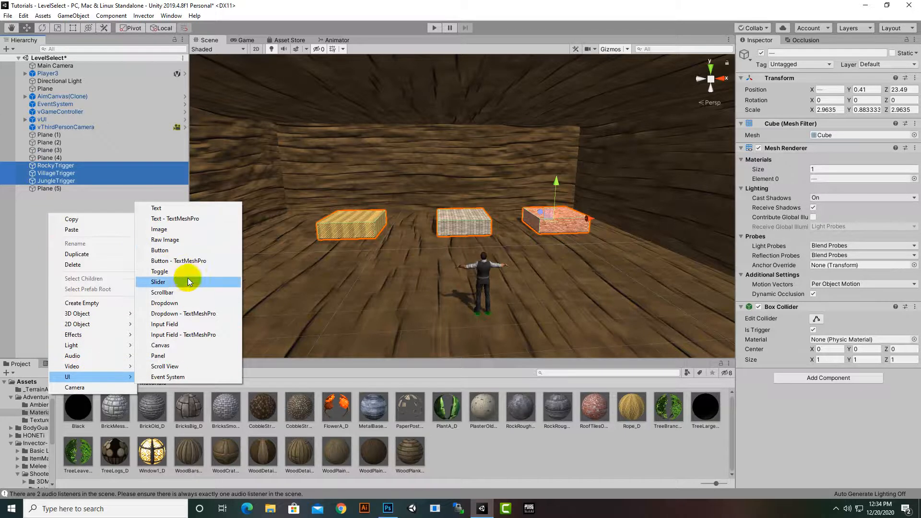
{"action": "left_click", "coordinate": [185, 349]}
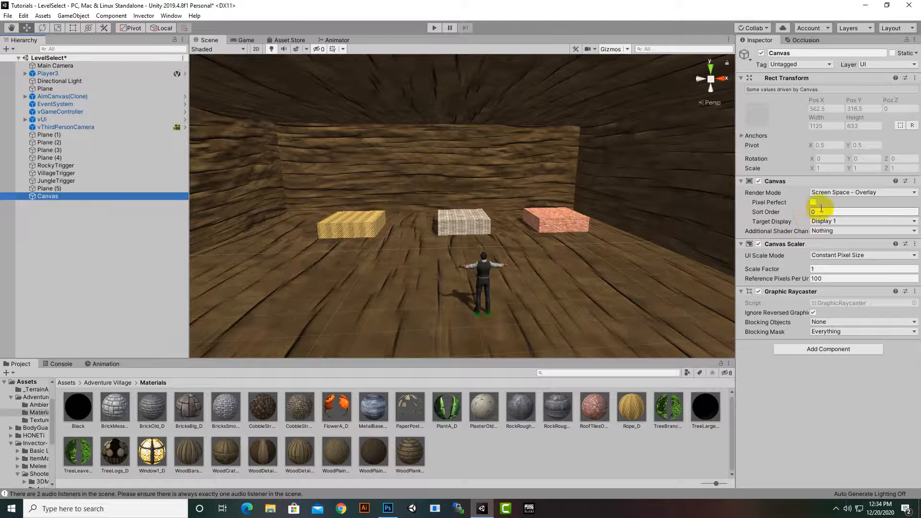
Rename the new canvas as LevelSelectCanvas and set its render mode to World Space
{"action": "right_click", "coordinate": [56, 197]}
{"action": "left_click", "coordinate": [76, 215]}
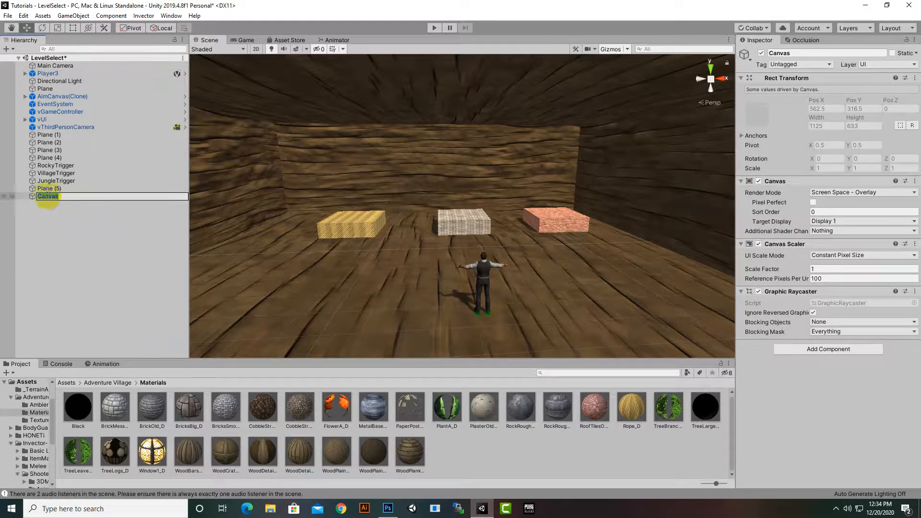
{"action": "left_click", "coordinate": [38, 197]}
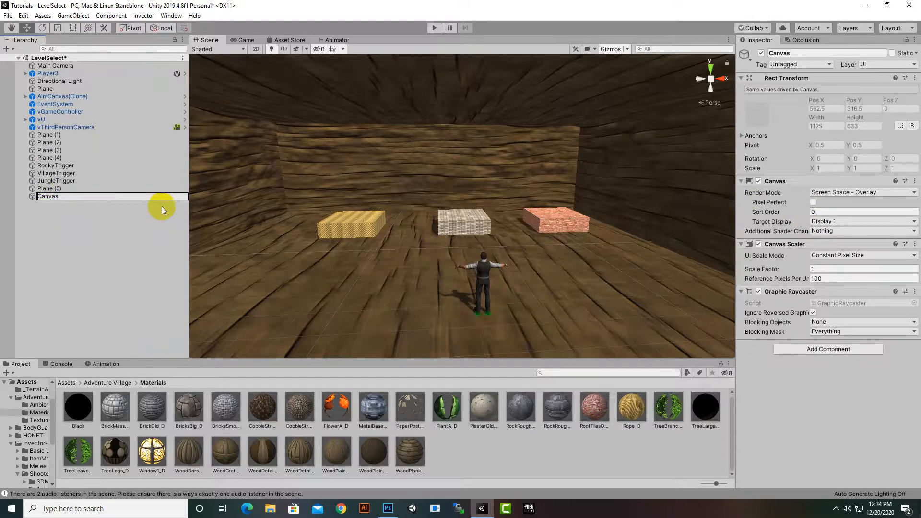
{"action": "type", "text": "LevelSelect"}
{"action": "key", "text": "Return"}
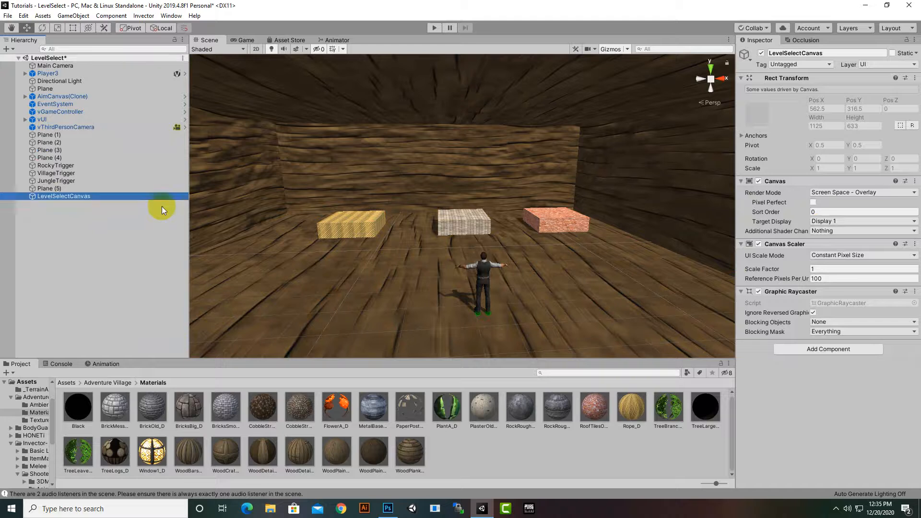
{"action": "left_click", "coordinate": [854, 194]}
{"action": "left_click", "coordinate": [831, 224]}
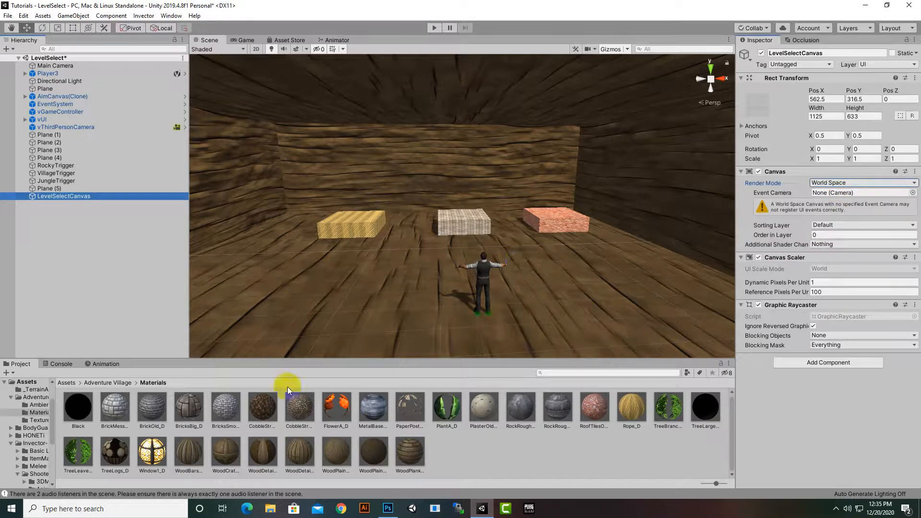
Add a UI button as a child of LevelSelectCanvas and frame it in the scene view
{"action": "left_click", "coordinate": [67, 383]}
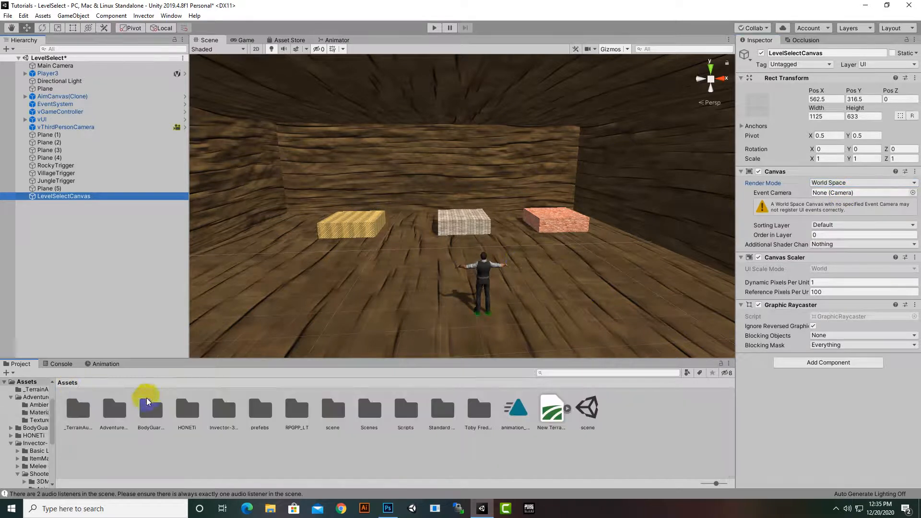
{"action": "right_click", "coordinate": [60, 196]}
{"action": "mouse_move", "coordinate": [102, 361]}
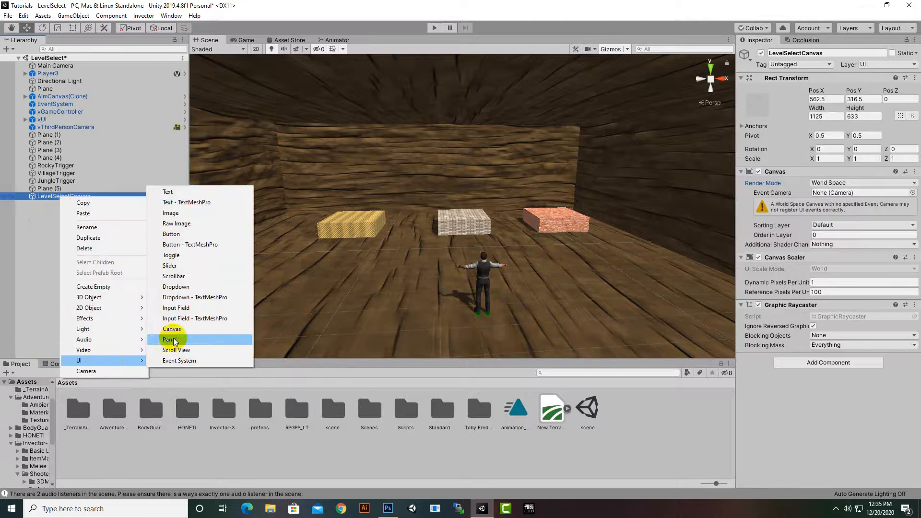
{"action": "left_click", "coordinate": [175, 234]}
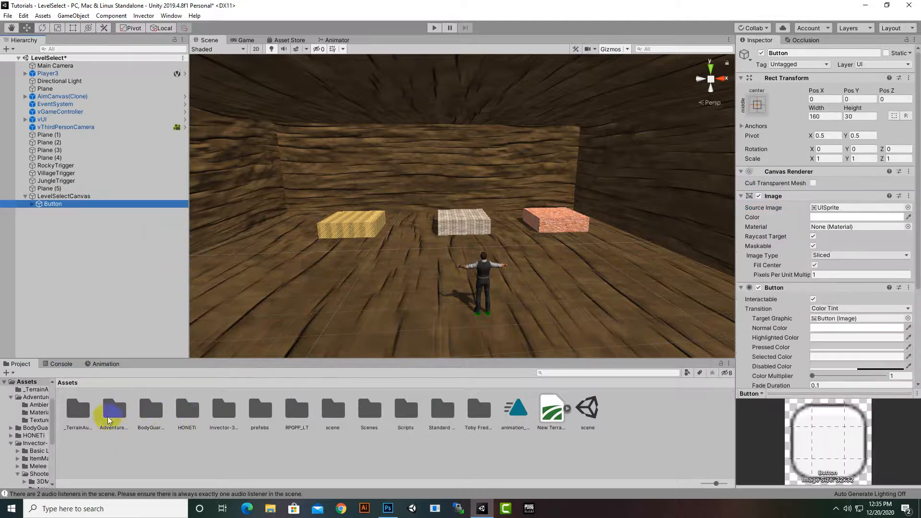
{"action": "scroll", "coordinate": [331, 242], "scroll_direction": "down", "scroll_amount": 3}
{"action": "key", "text": "f"}
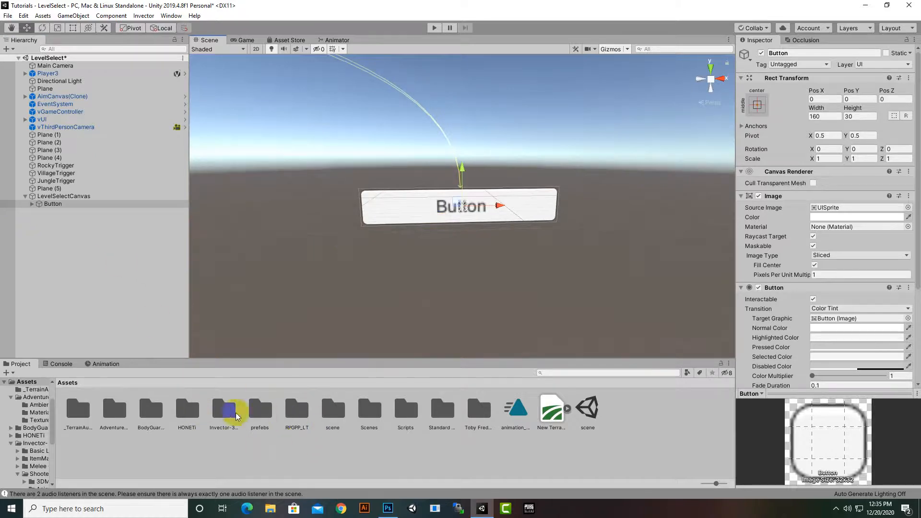
{"action": "double_click", "coordinate": [297, 414]}
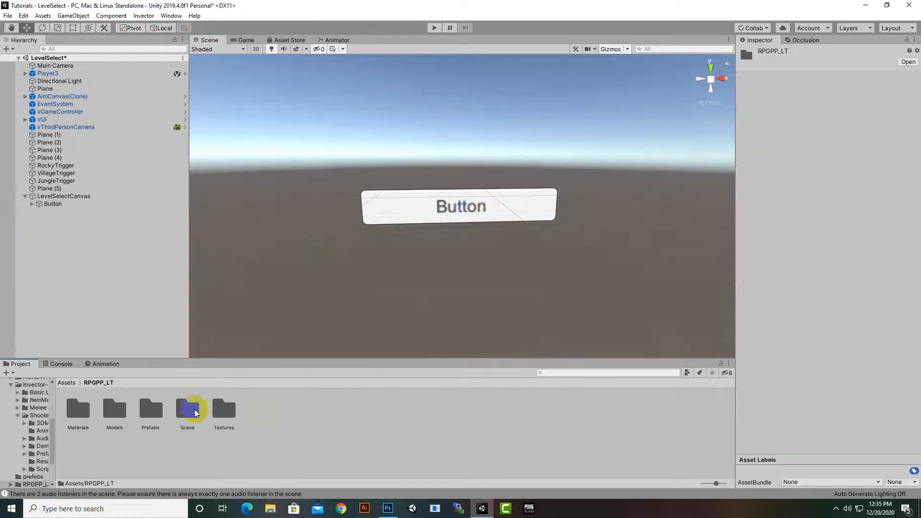
{"action": "double_click", "coordinate": [224, 409]}
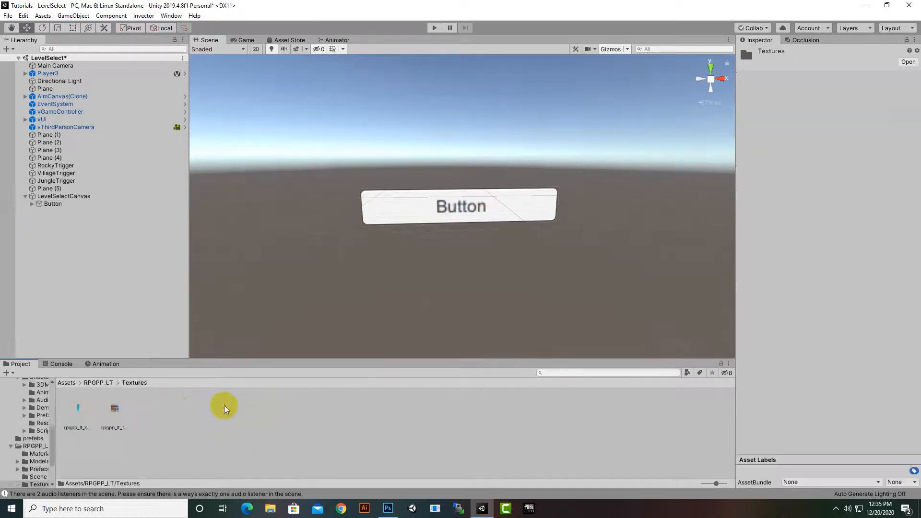
{"action": "left_click", "coordinate": [94, 382]}
{"action": "double_click", "coordinate": [79, 409]}
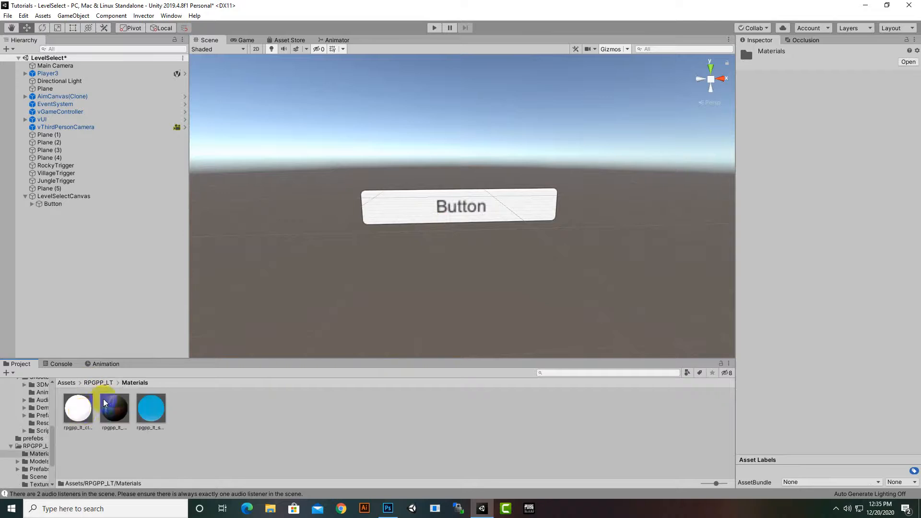
{"action": "left_click", "coordinate": [111, 382]}
{"action": "left_click", "coordinate": [69, 383]}
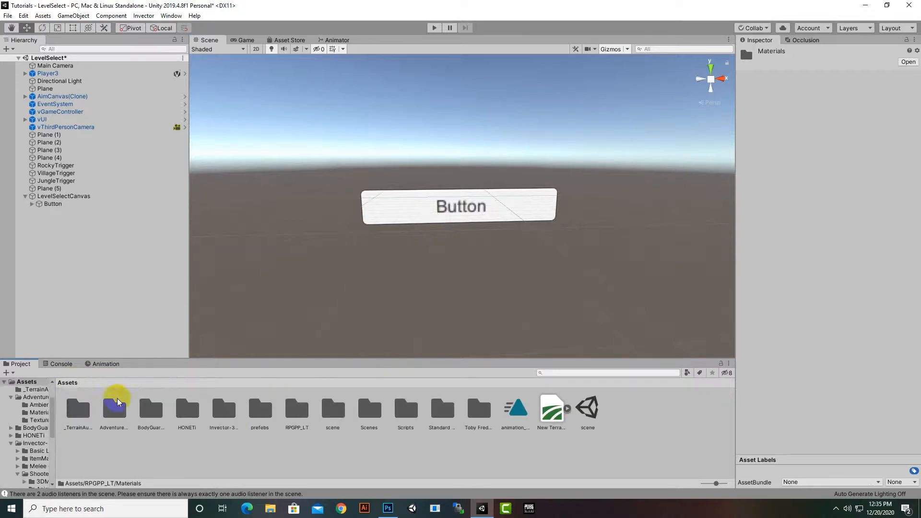
Assign the button_corner sprite from the HONETi Elements buttons folder as the source image of LevelSelectCanvas's Button
{"action": "double_click", "coordinate": [188, 417]}
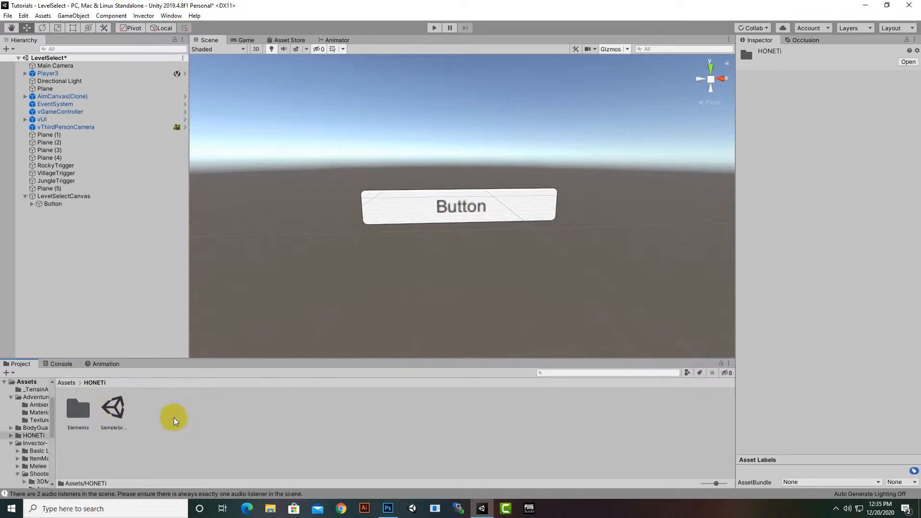
{"action": "double_click", "coordinate": [80, 408]}
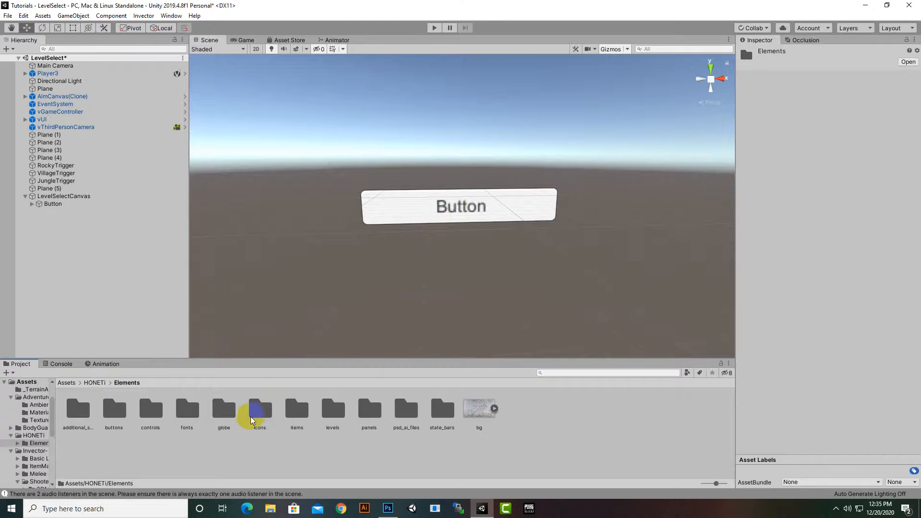
{"action": "double_click", "coordinate": [115, 412]}
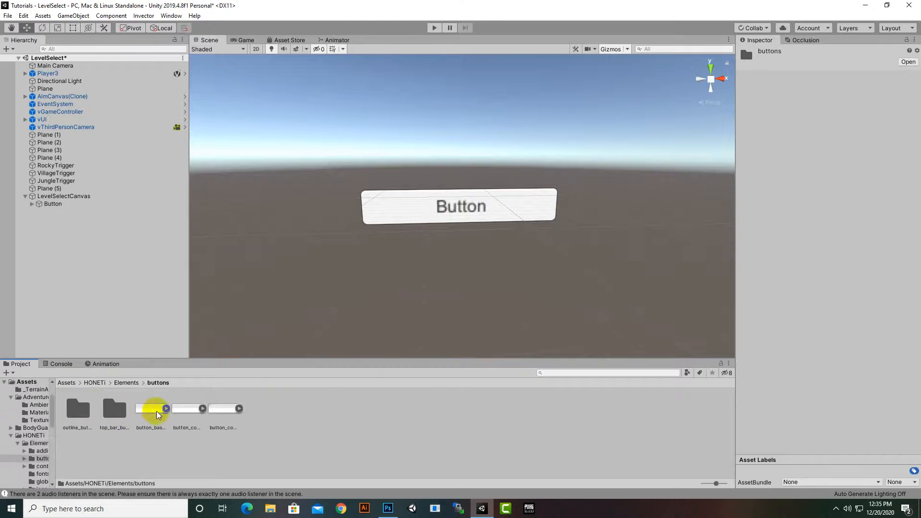
{"action": "left_click", "coordinate": [53, 204]}
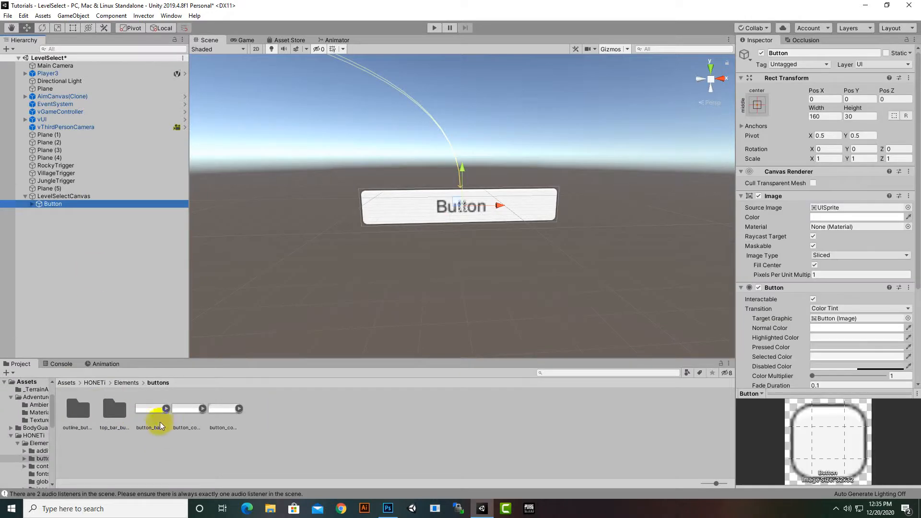
{"action": "left_click_drag", "start_coordinate": [180, 409], "coordinate": [830, 211]}
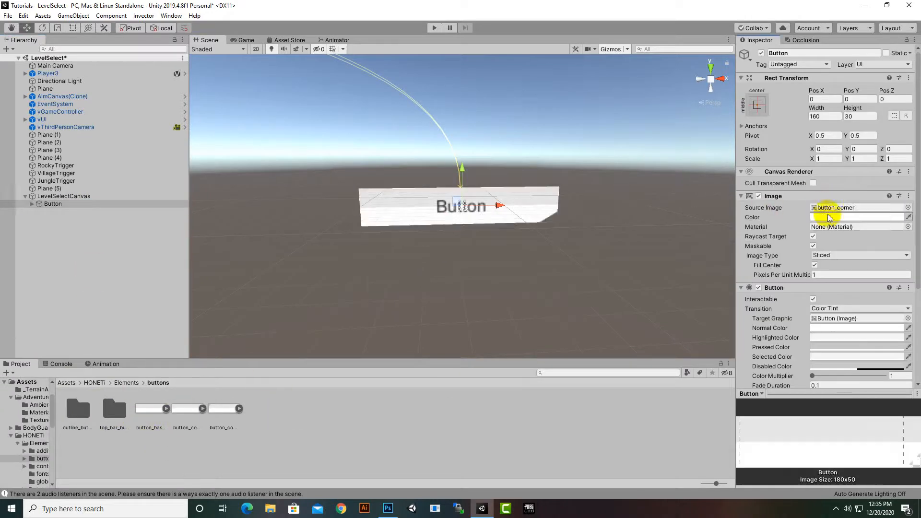
Set the button's image color to a bright red
{"action": "left_click", "coordinate": [859, 218]}
{"action": "mouse_move", "coordinate": [761, 270]}
{"action": "left_mouse_down"}
{"action": "mouse_move", "coordinate": [768, 249]}
{"action": "mouse_move", "coordinate": [784, 242]}
{"action": "mouse_move", "coordinate": [777, 278]}
{"action": "mouse_move", "coordinate": [808, 267]}
{"action": "mouse_move", "coordinate": [743, 253]}
{"action": "mouse_move", "coordinate": [760, 251]}
{"action": "left_mouse_up"}
{"action": "left_click", "coordinate": [800, 195]}
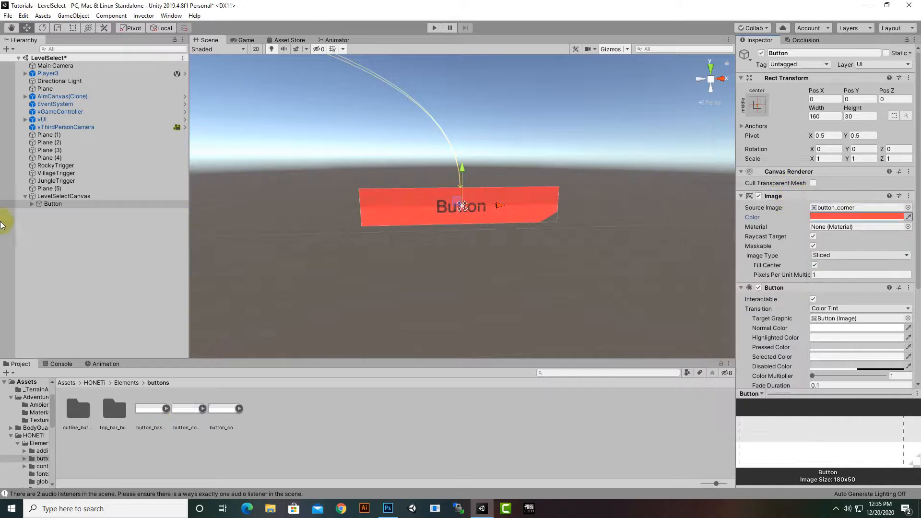
Change the button's label text to Rocky and its text color to white (FFFFFF)
{"action": "left_click", "coordinate": [32, 204]}
{"action": "left_click", "coordinate": [54, 212]}
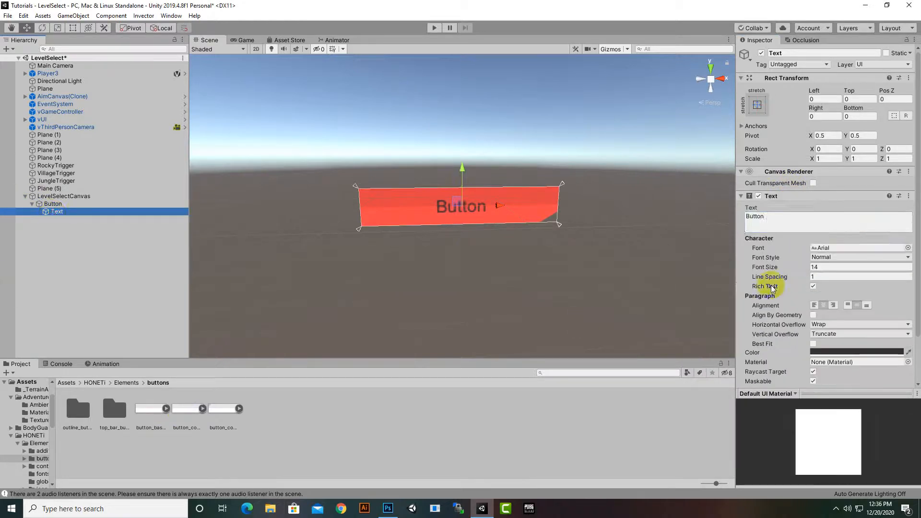
{"action": "left_click", "coordinate": [792, 223]}
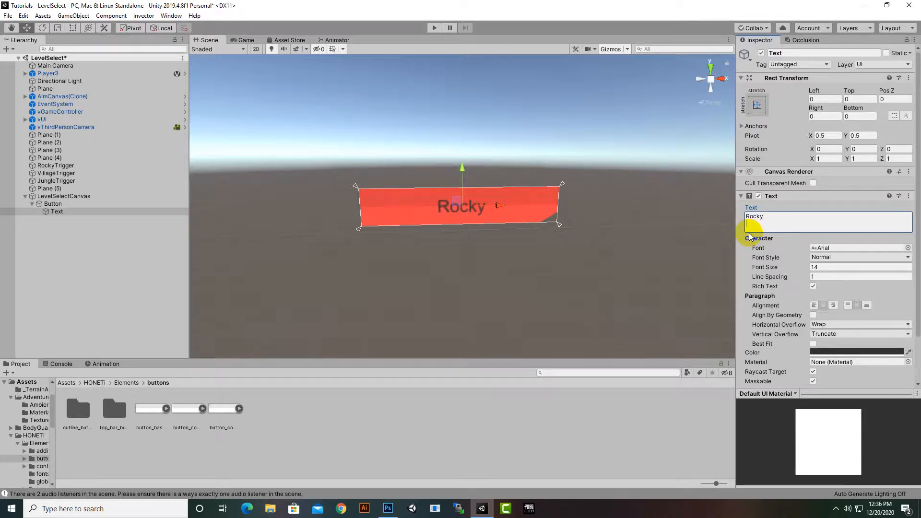
{"action": "left_click", "coordinate": [840, 352]}
{"action": "left_click_drag", "start_coordinate": [761, 277], "coordinate": [685, 238]}
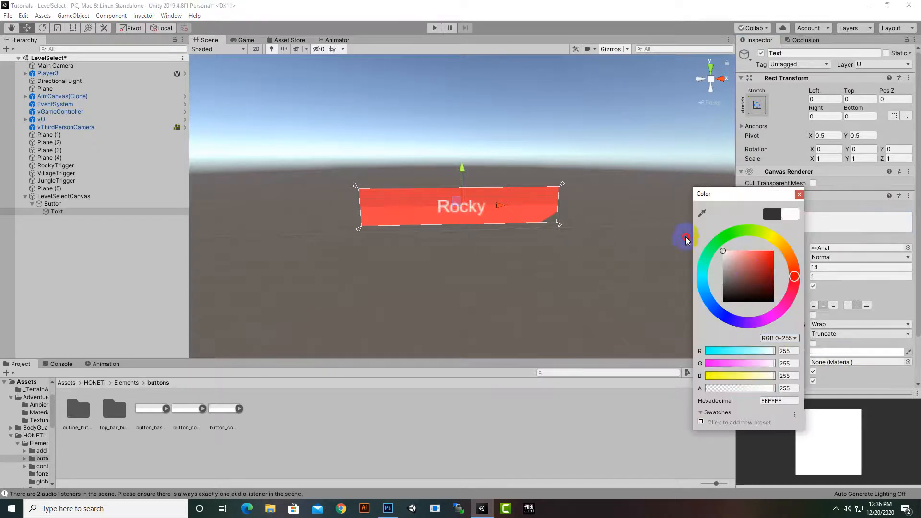
{"action": "left_click", "coordinate": [799, 196]}
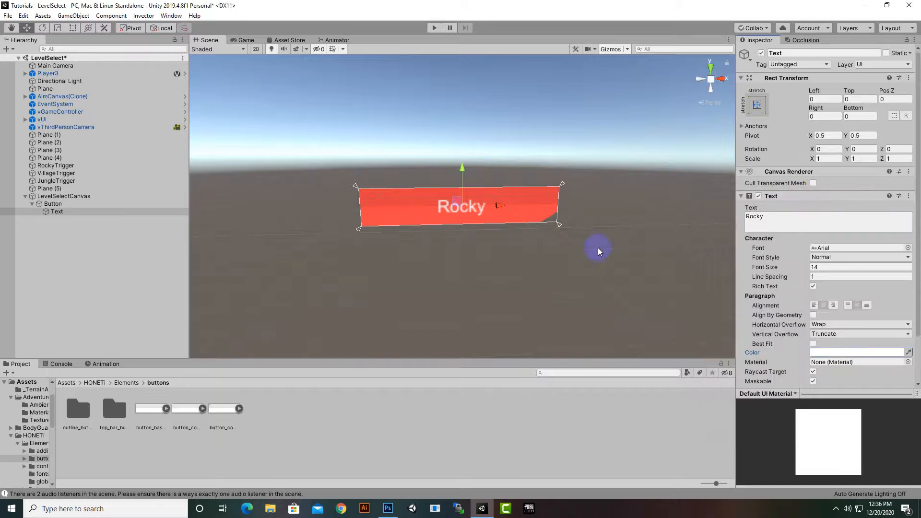
Rename the Button object under LevelSelectCanvas as Rocky
{"action": "left_click", "coordinate": [53, 204]}
{"action": "right_click", "coordinate": [52, 204]}
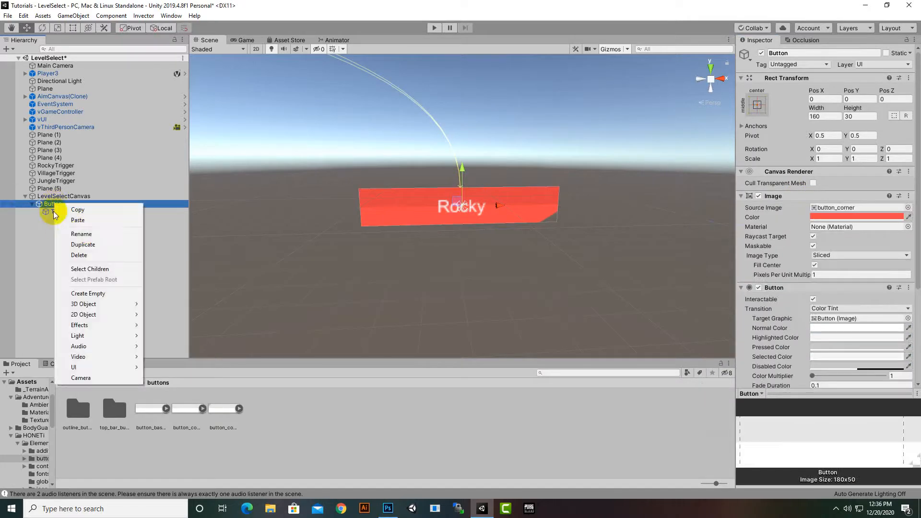
{"action": "left_click", "coordinate": [100, 234]}
{"action": "type", "text": "Rocky"}
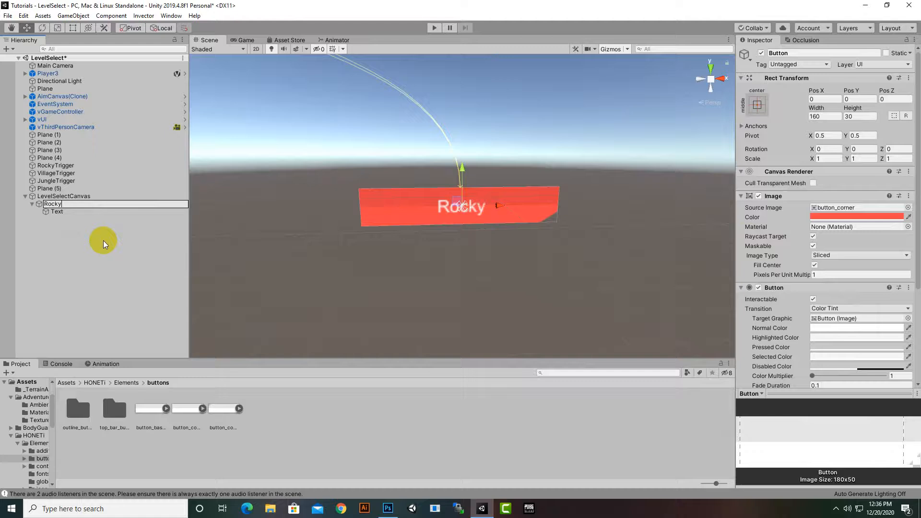
{"action": "key", "text": "Return"}
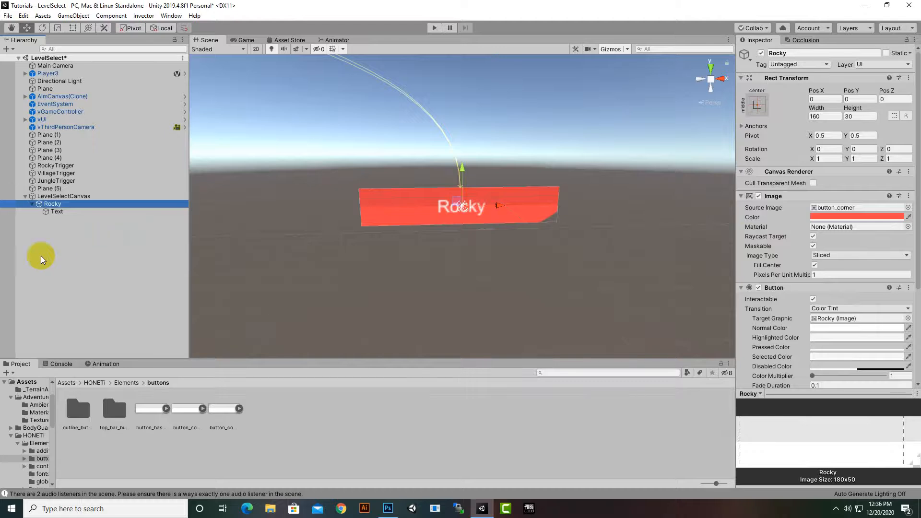
Open the project's Scenes folder and check which level scenes are available
{"action": "left_click", "coordinate": [67, 382]}
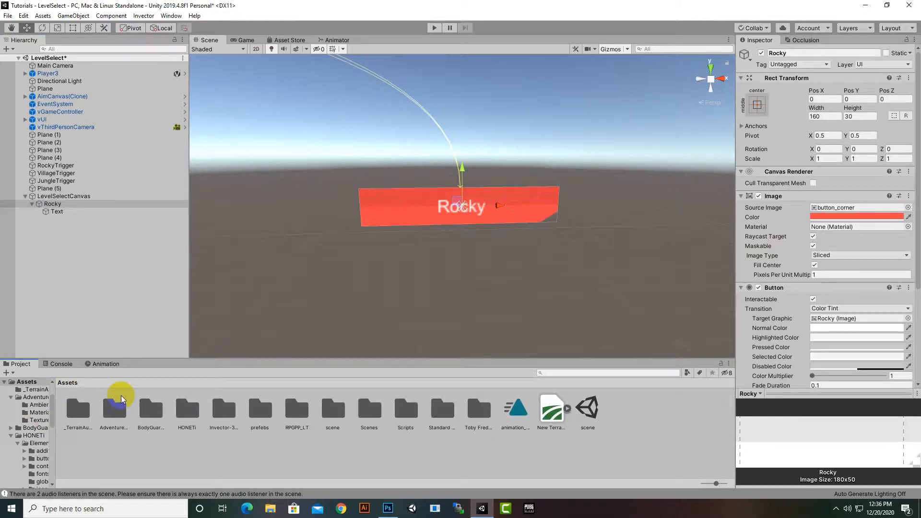
{"action": "double_click", "coordinate": [369, 408]}
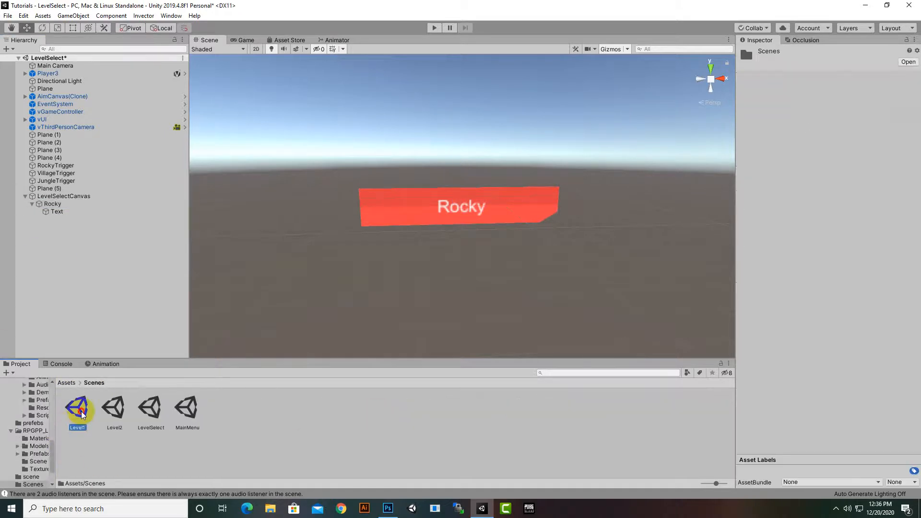
{"action": "left_click", "coordinate": [119, 408]}
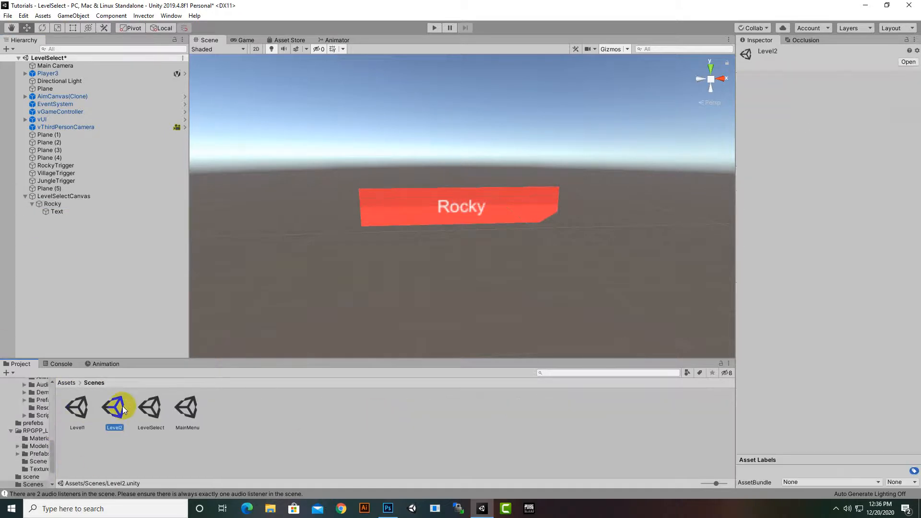
{"action": "left_click", "coordinate": [89, 409]}
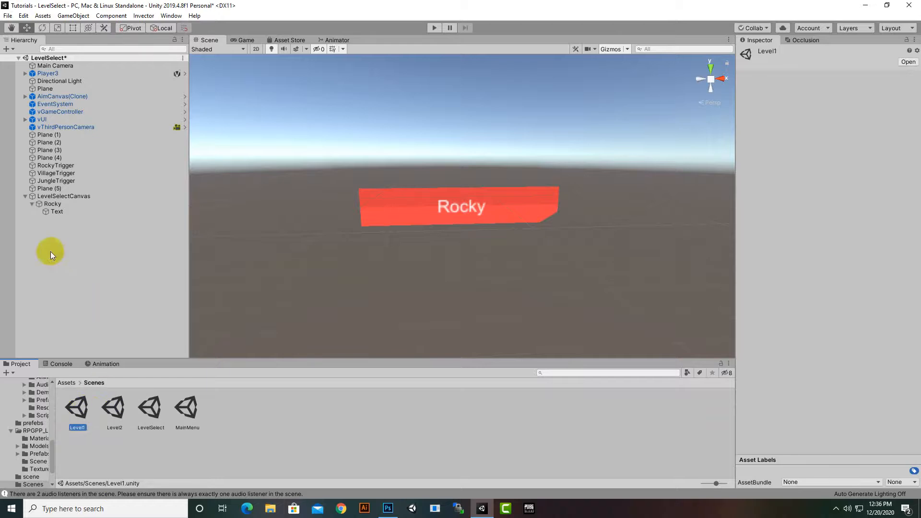
{"action": "left_click", "coordinate": [58, 203]}
{"action": "right_click", "coordinate": [58, 204]}
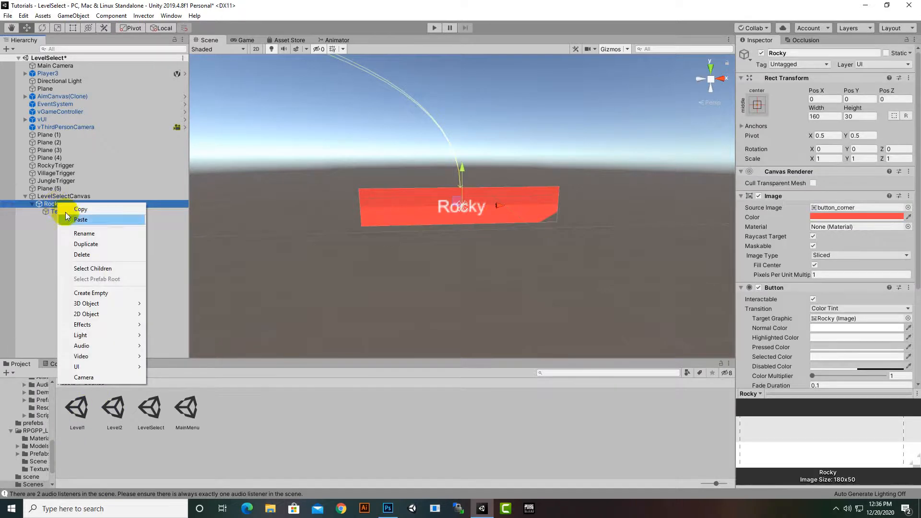
{"action": "left_click", "coordinate": [252, 431]}
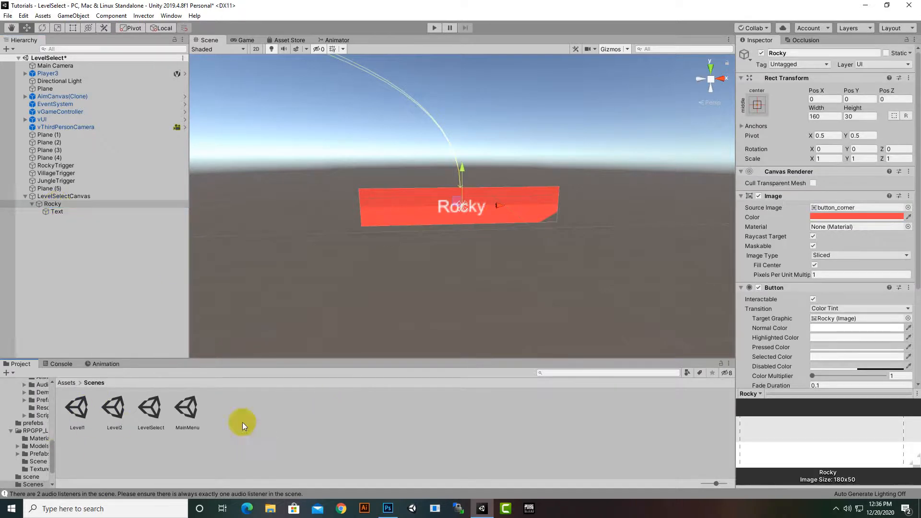
{"action": "left_click", "coordinate": [153, 409]}
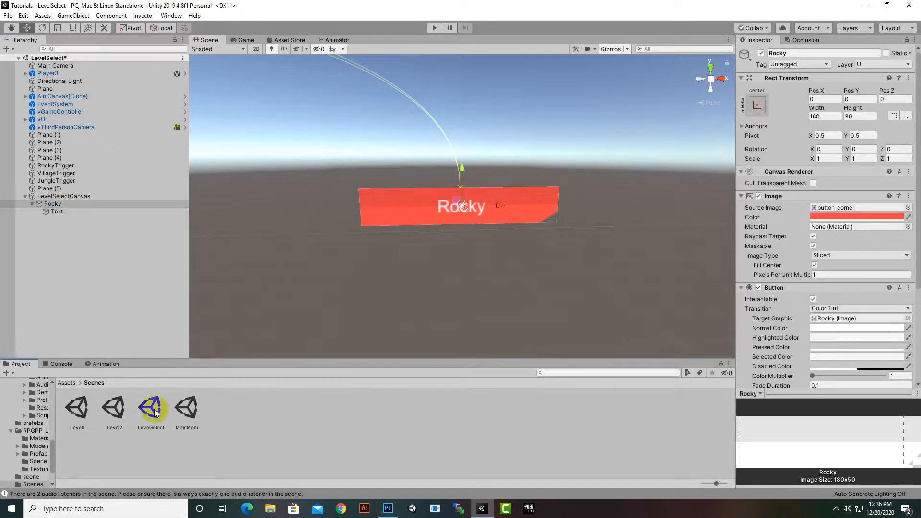
Collapse the Rocky button's hierarchy and move the button to the canvas's lower-left corner near the room, about X -585, Y -311
{"action": "left_click", "coordinate": [64, 206]}
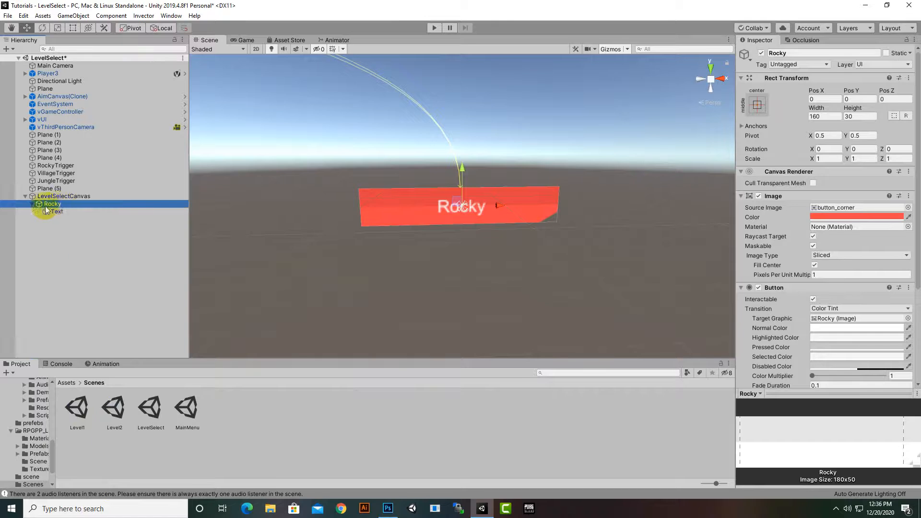
{"action": "scroll", "coordinate": [435, 256], "scroll_direction": "down", "scroll_amount": 10}
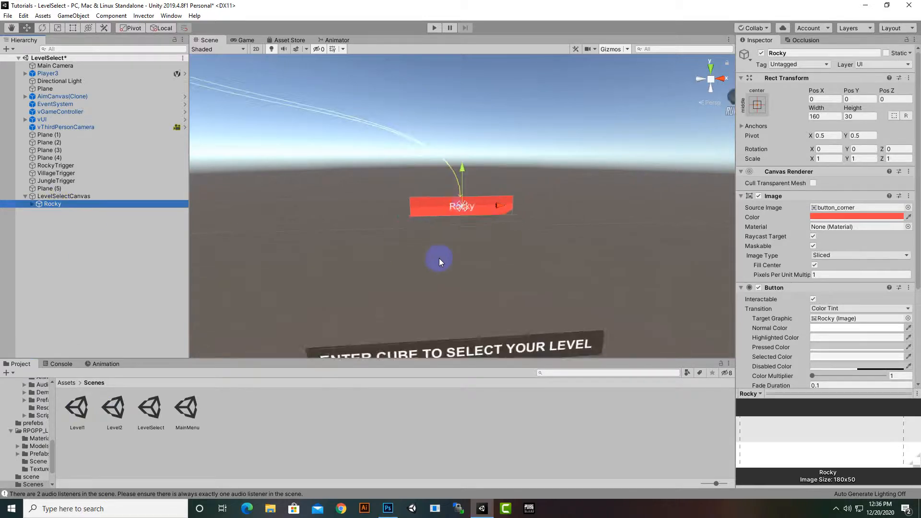
{"action": "left_click_drag", "start_coordinate": [465, 166], "coordinate": [376, 290]}
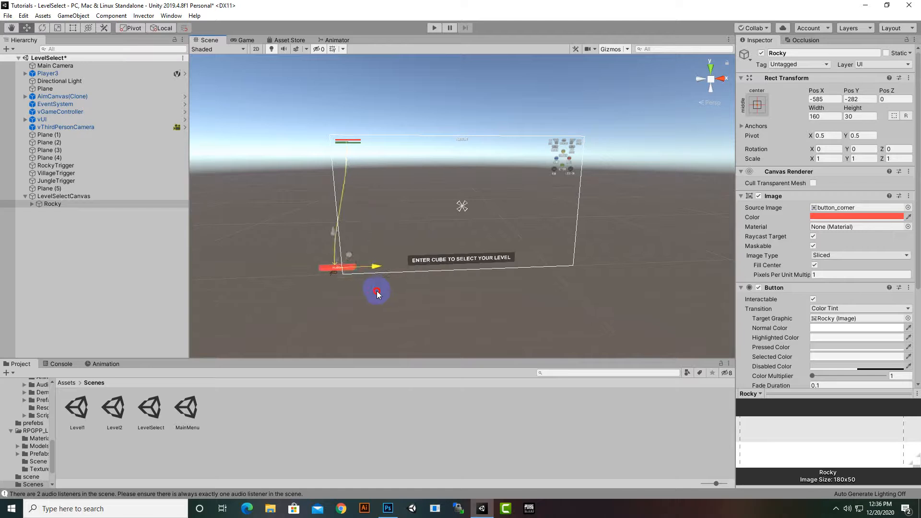
{"action": "scroll", "coordinate": [321, 291], "scroll_direction": "up", "scroll_amount": 4}
{"action": "middle_click_drag", "start_coordinate": [322, 291], "coordinate": [528, 213]}
{"action": "scroll", "coordinate": [485, 265], "scroll_direction": "up", "scroll_amount": 3}
{"action": "scroll", "coordinate": [509, 228], "scroll_direction": "up", "scroll_amount": 2}
{"action": "scroll", "coordinate": [487, 242], "scroll_direction": "up", "scroll_amount": 2}
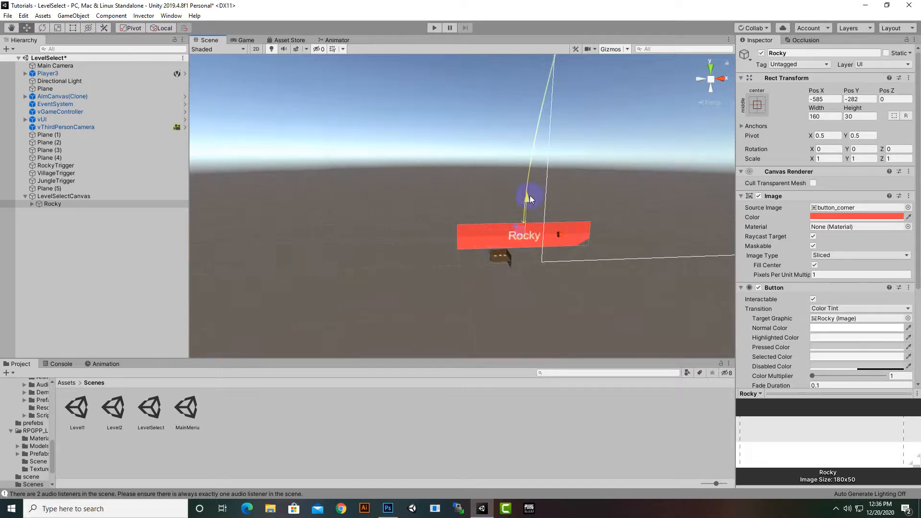
{"action": "left_click_drag", "start_coordinate": [530, 199], "coordinate": [526, 212]}
Move the Rocky button in depth to about Z 22.5 and scale it down uniformly to about 0.157
{"action": "left_click_drag", "start_coordinate": [525, 304], "coordinate": [755, 315], "text": "alt"}
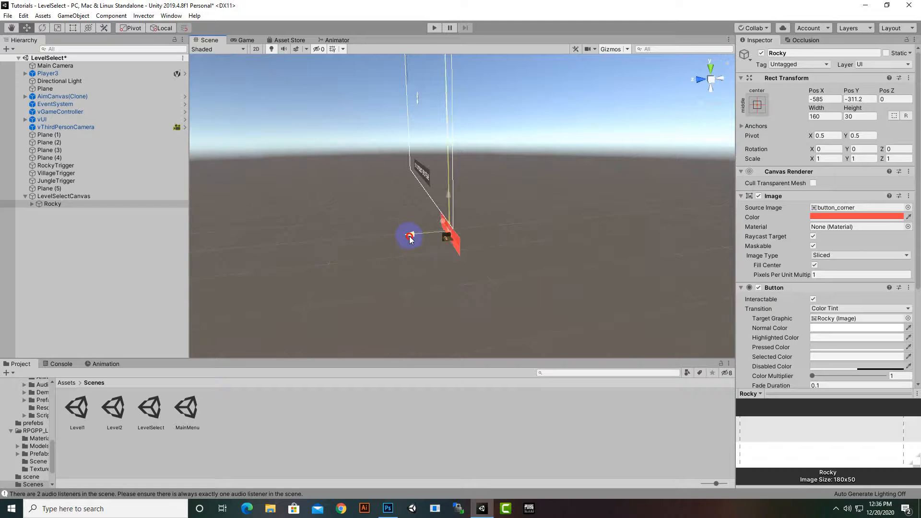
{"action": "left_click_drag", "start_coordinate": [411, 239], "coordinate": [410, 257]}
{"action": "key", "text": "f"}
{"action": "left_click", "coordinate": [27, 27]}
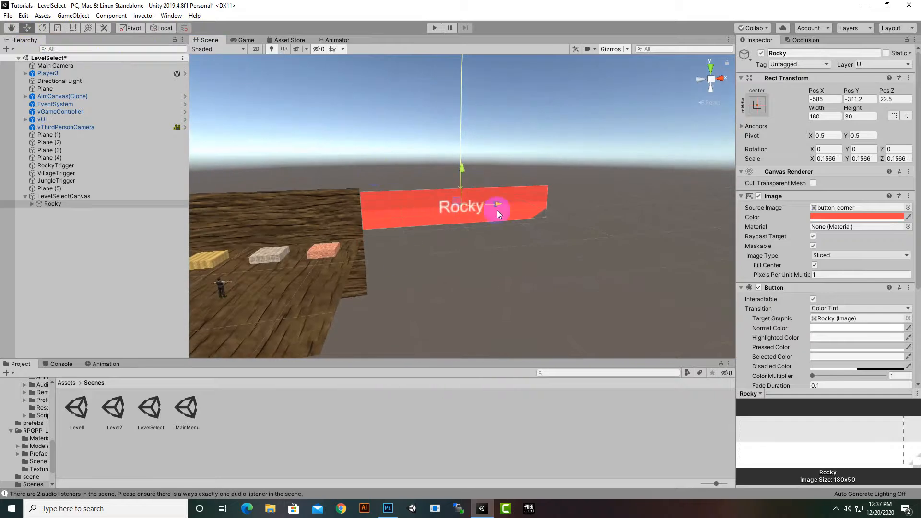
Move the Rocky button sideways and down into the wooden room, to about X -612, Y -315
{"action": "left_click_drag", "start_coordinate": [498, 210], "coordinate": [294, 253]}
{"action": "key", "text": "f"}
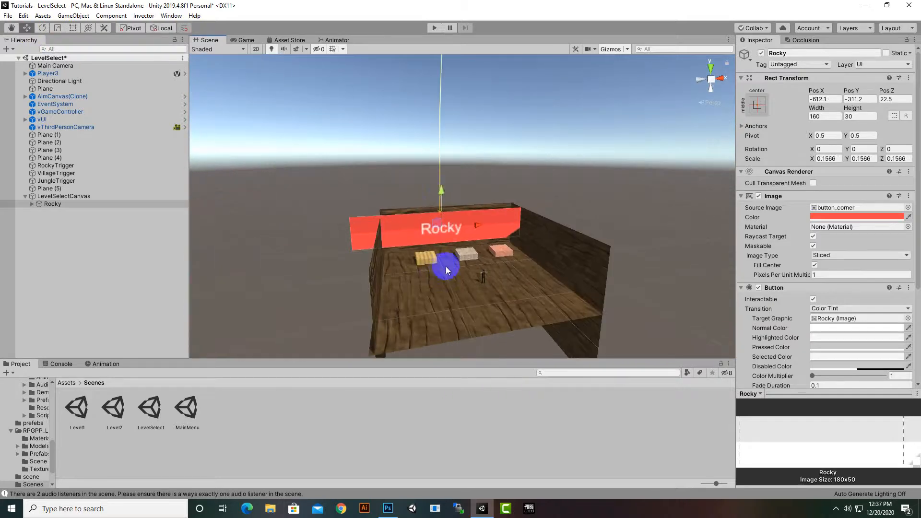
{"action": "left_click_drag", "start_coordinate": [440, 183], "coordinate": [425, 212]}
Scale the Rocky button down uniformly to about 0.027 so it suits the trigger cubes
{"action": "left_click", "coordinate": [61, 18]}
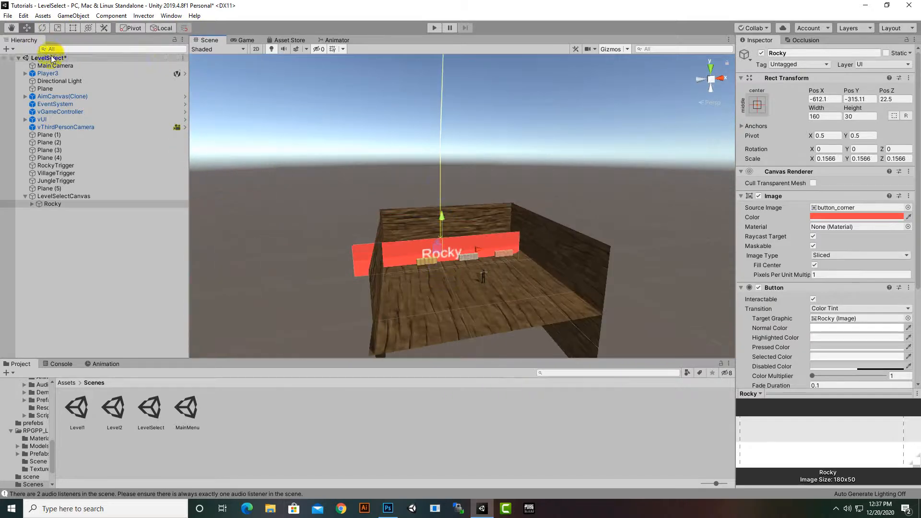
{"action": "left_click", "coordinate": [57, 28]}
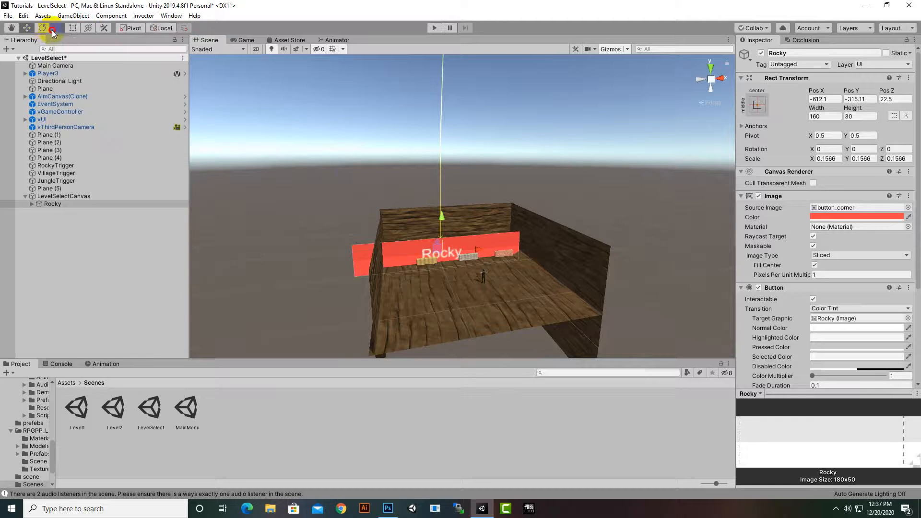
{"action": "left_click", "coordinate": [57, 29]}
{"action": "mouse_move", "coordinate": [443, 252]}
{"action": "left_mouse_down"}
{"action": "mouse_move", "coordinate": [439, 294]}
{"action": "mouse_move", "coordinate": [425, 249]}
{"action": "left_mouse_up"}
{"action": "scroll", "coordinate": [438, 288], "scroll_direction": "up", "scroll_amount": 4}
Position the Rocky button just above the yellow striped cube, at about X -614.5, Y -314
{"action": "left_click", "coordinate": [23, 28]}
{"action": "scroll", "coordinate": [397, 271], "scroll_direction": "up", "scroll_amount": 2}
{"action": "left_click_drag", "start_coordinate": [460, 279], "coordinate": [428, 293]}
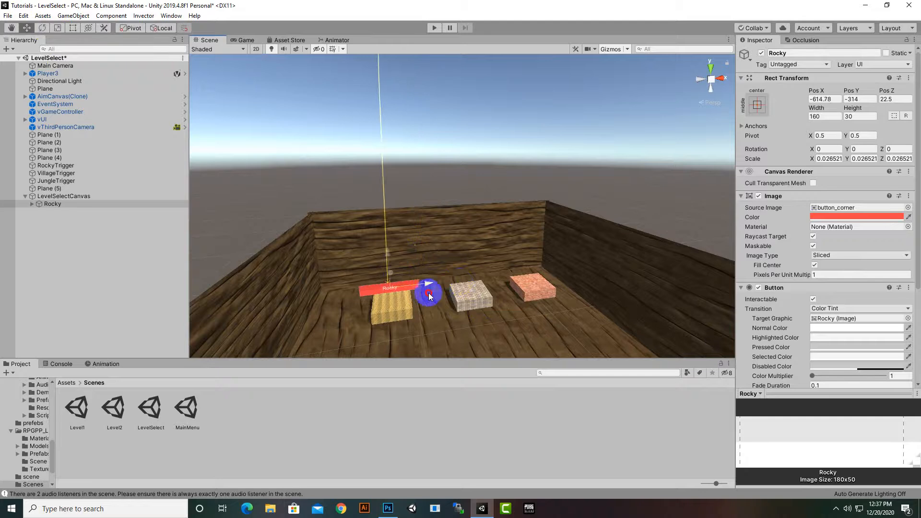
{"action": "scroll", "coordinate": [384, 311], "scroll_direction": "up", "scroll_amount": 3}
{"action": "middle_click_drag", "start_coordinate": [434, 278], "coordinate": [499, 181]}
{"action": "scroll", "coordinate": [428, 204], "scroll_direction": "up", "scroll_amount": 3}
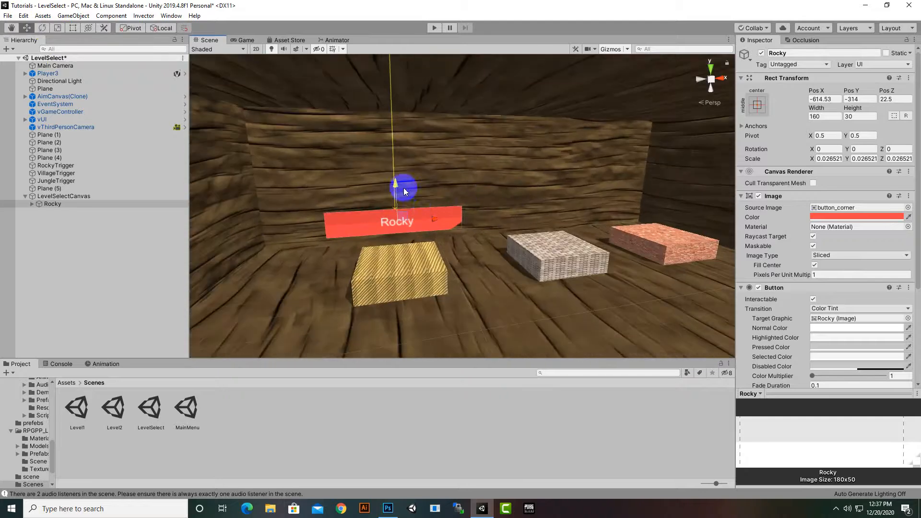
Raise the Rocky button slightly to about Y -313.85 and set its text's font size to 24
{"action": "left_click_drag", "start_coordinate": [396, 185], "coordinate": [394, 179]}
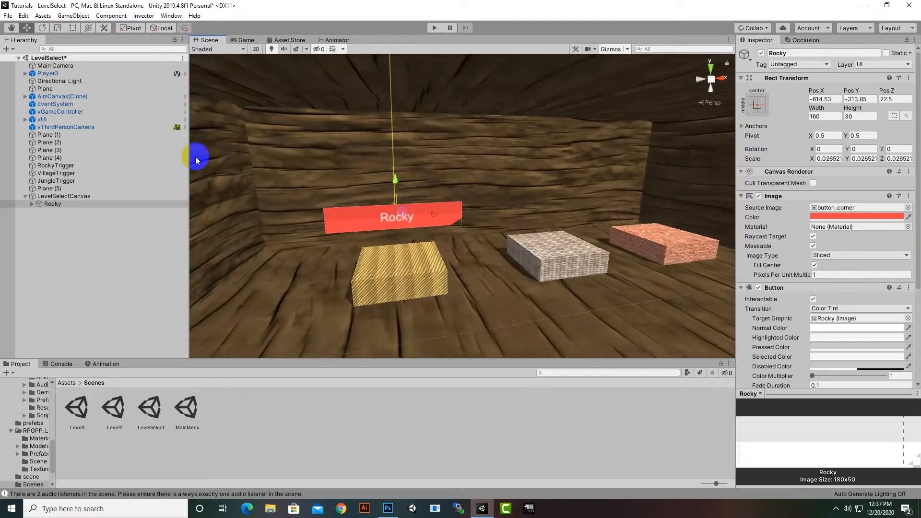
{"action": "left_click", "coordinate": [32, 204]}
{"action": "left_click", "coordinate": [47, 212]}
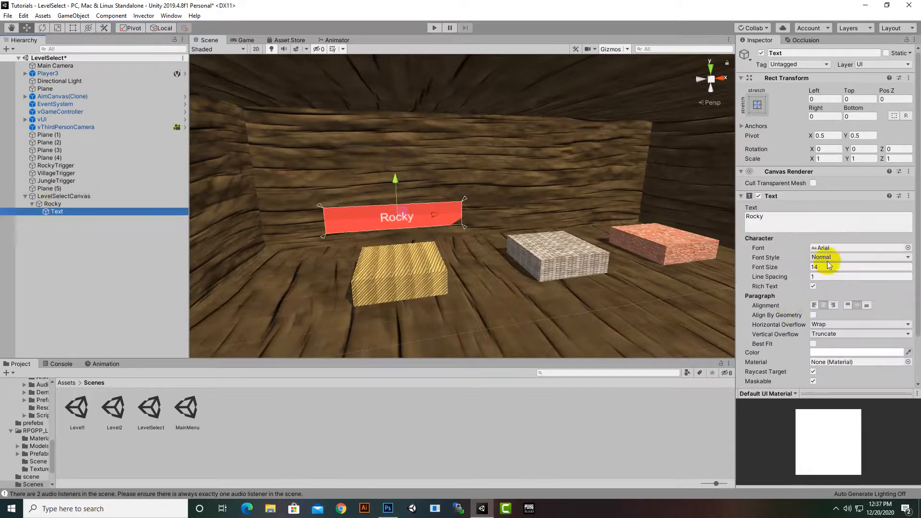
{"action": "left_click", "coordinate": [818, 269]}
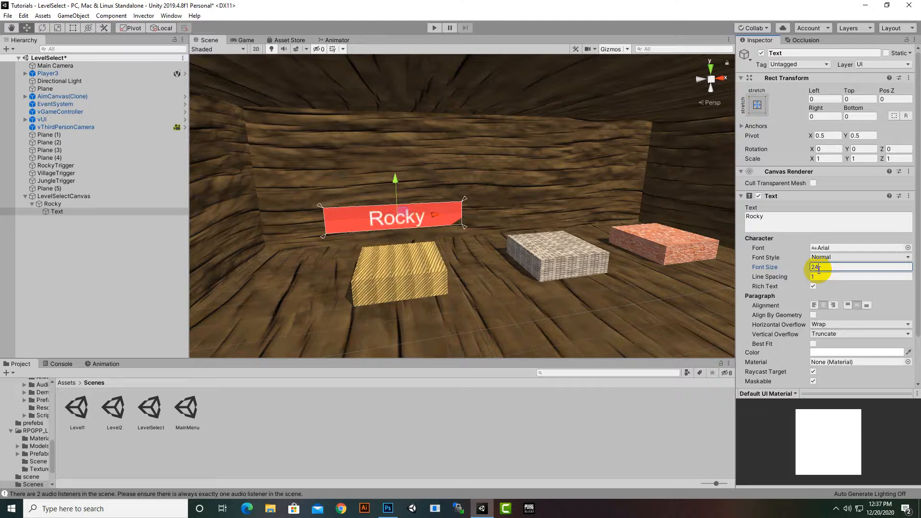
Scale the Rocky button down uniformly to about 0.0176
{"action": "left_click", "coordinate": [50, 204]}
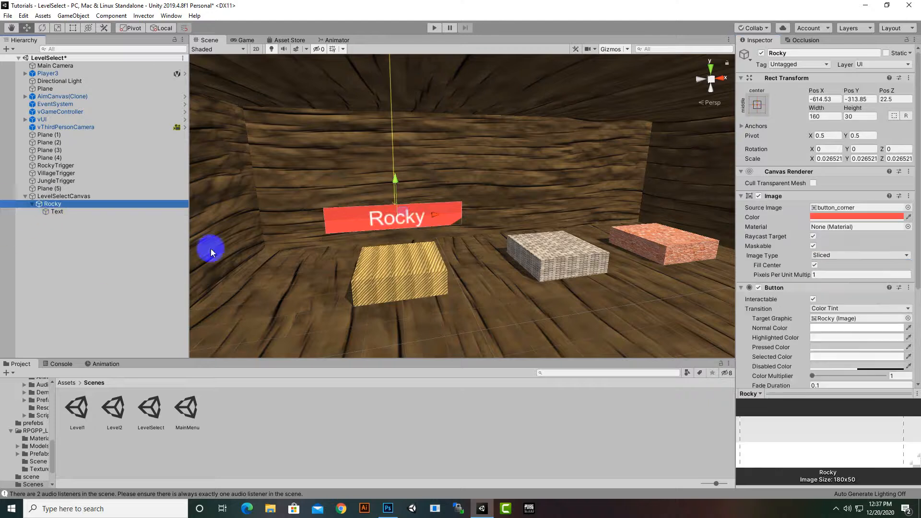
{"action": "left_click", "coordinate": [57, 27]}
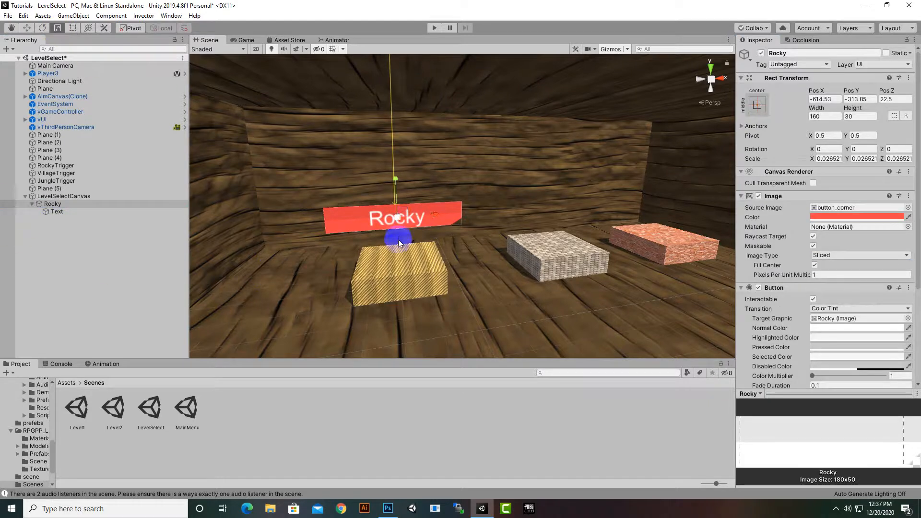
{"action": "left_click", "coordinate": [396, 220]}
{"action": "left_click_drag", "start_coordinate": [396, 220], "coordinate": [396, 236]}
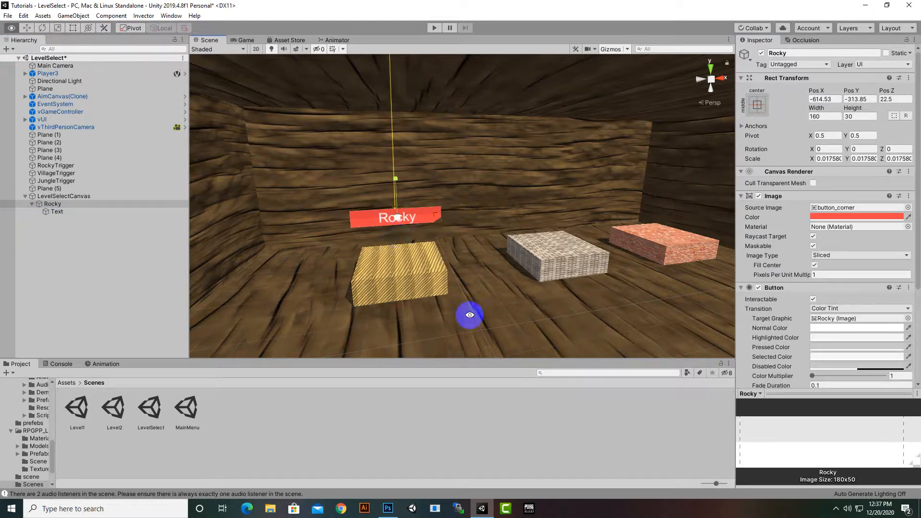
Move the Rocky button back toward the wall to about Z 24.32 and lower it to about Y -314.18
{"action": "left_click_drag", "start_coordinate": [469, 314], "coordinate": [583, 298], "text": "alt"}
{"action": "left_click", "coordinate": [27, 27]}
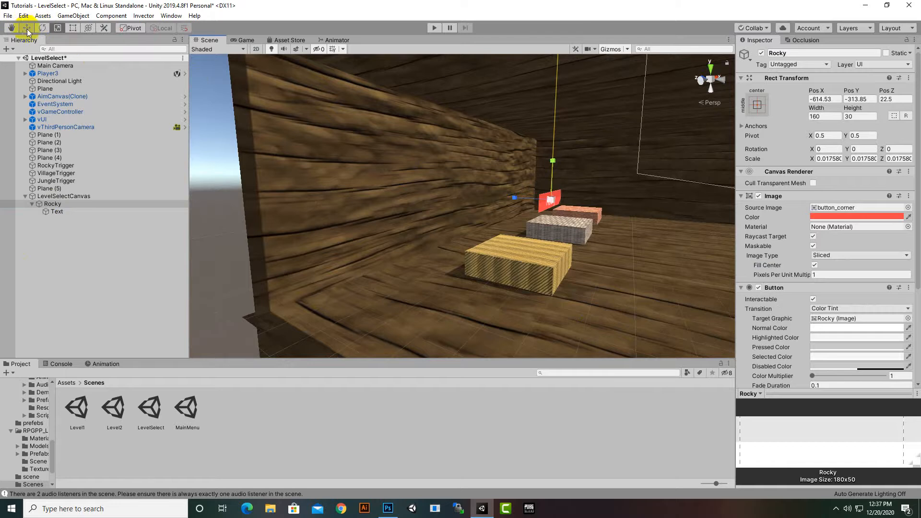
{"action": "left_click_drag", "start_coordinate": [514, 198], "coordinate": [481, 120]}
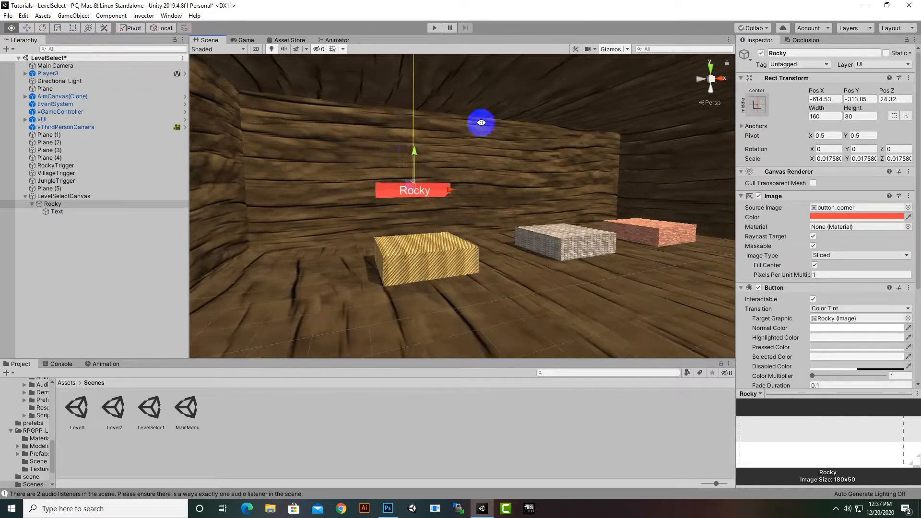
{"action": "left_click_drag", "start_coordinate": [412, 144], "coordinate": [407, 318]}
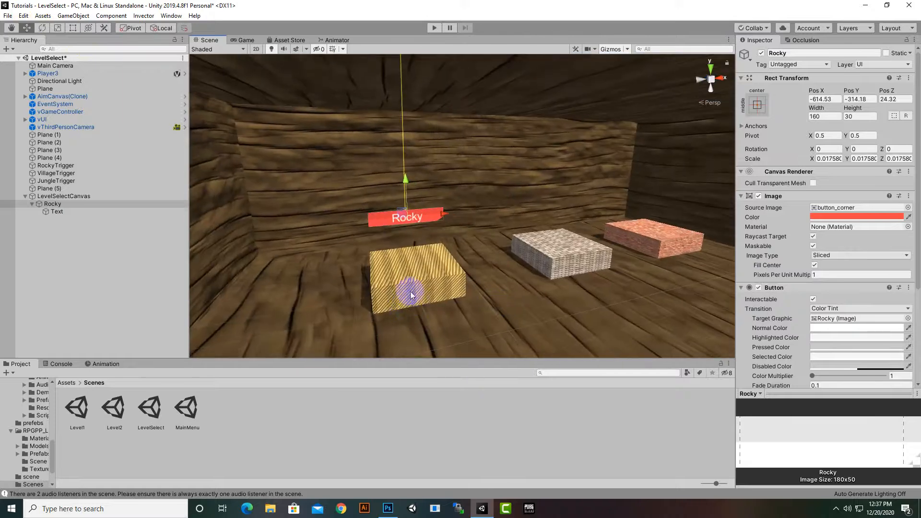
Duplicate the Rocky button and rename the copy Village
{"action": "left_click", "coordinate": [47, 203]}
{"action": "key", "text": "ctrl+d"}
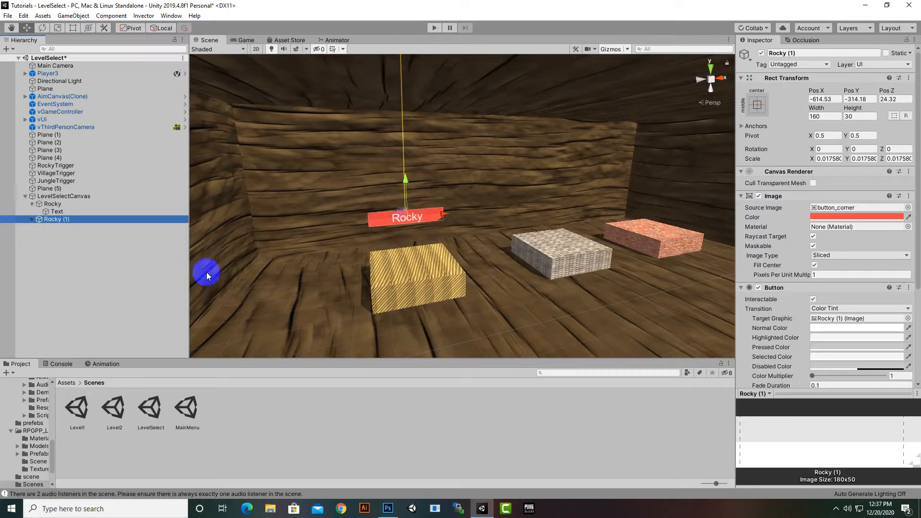
{"action": "right_click", "coordinate": [86, 221]}
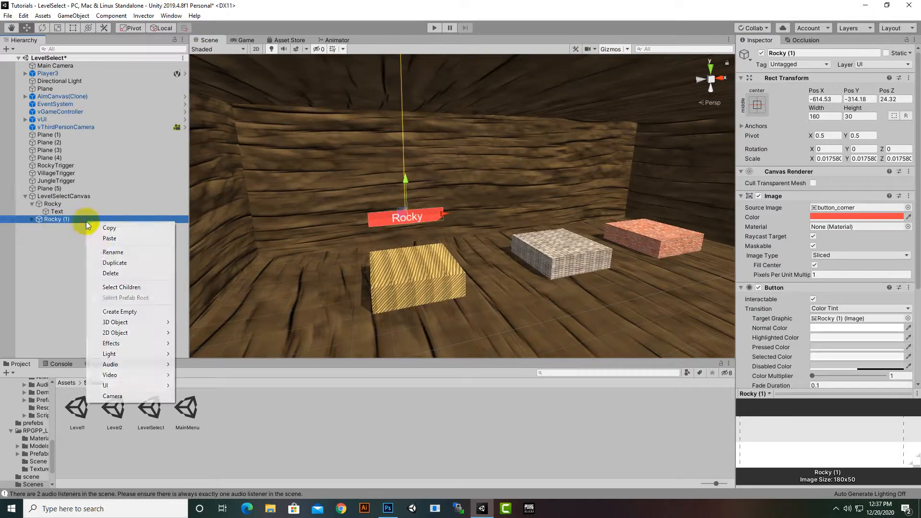
{"action": "left_click", "coordinate": [98, 251]}
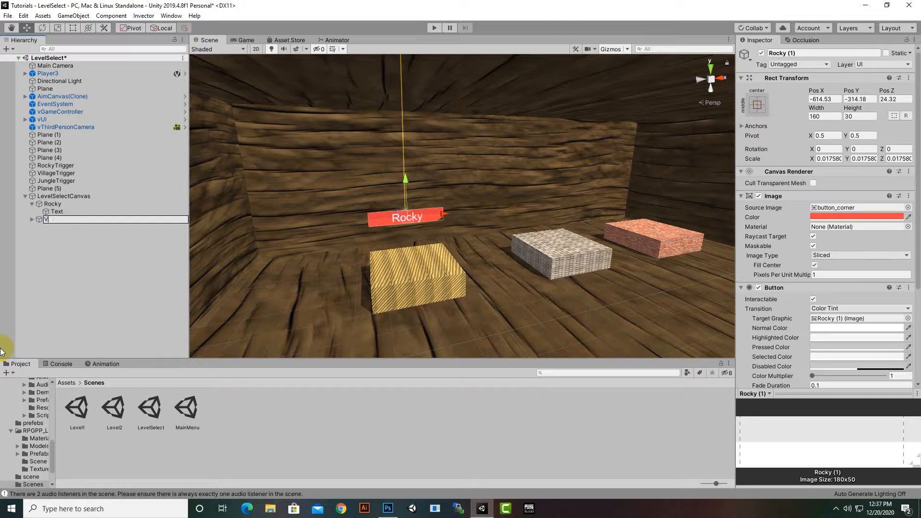
{"action": "type", "text": "Village"}
{"action": "key", "text": "Return"}
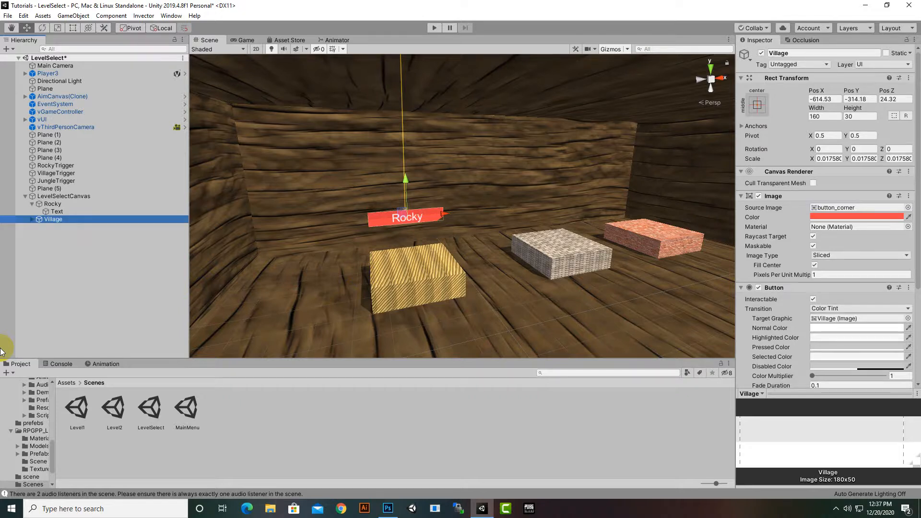
Move the Village button sideways above the middle grey brick cube, to about X -607.88
{"action": "left_click_drag", "start_coordinate": [441, 214], "coordinate": [607, 218]}
{"action": "left_click_drag", "start_coordinate": [544, 270], "coordinate": [446, 286], "text": "alt"}
{"action": "left_click_drag", "start_coordinate": [547, 224], "coordinate": [558, 224]}
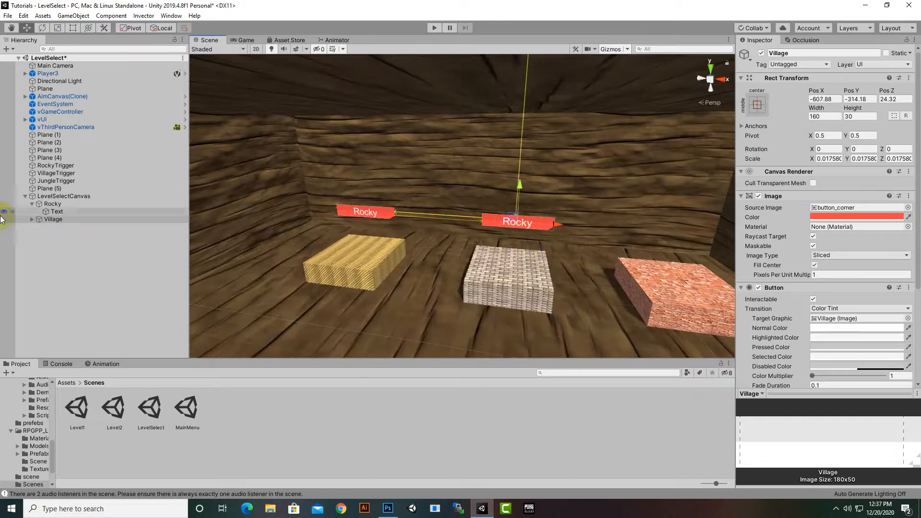
Change the Village button's label text to "Village"
{"action": "left_click", "coordinate": [29, 222]}
{"action": "left_click", "coordinate": [32, 221]}
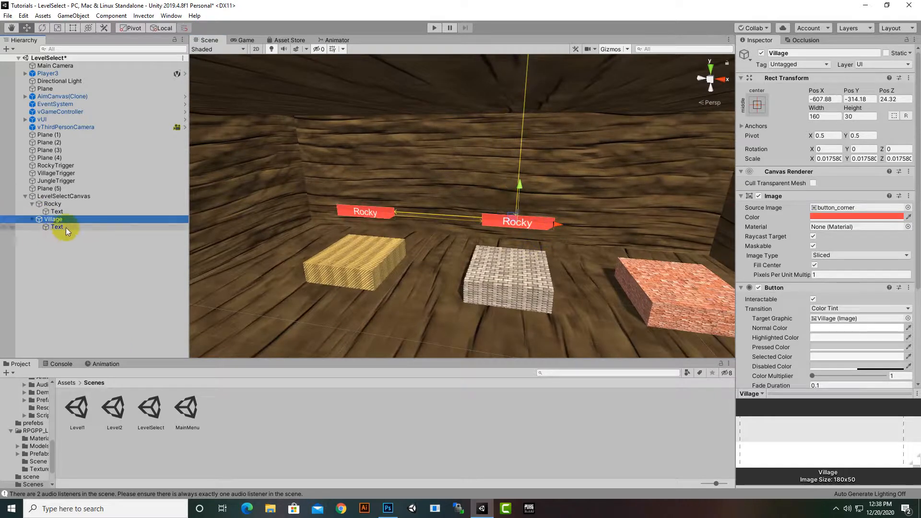
{"action": "left_click", "coordinate": [56, 227]}
{"action": "left_click", "coordinate": [816, 229]}
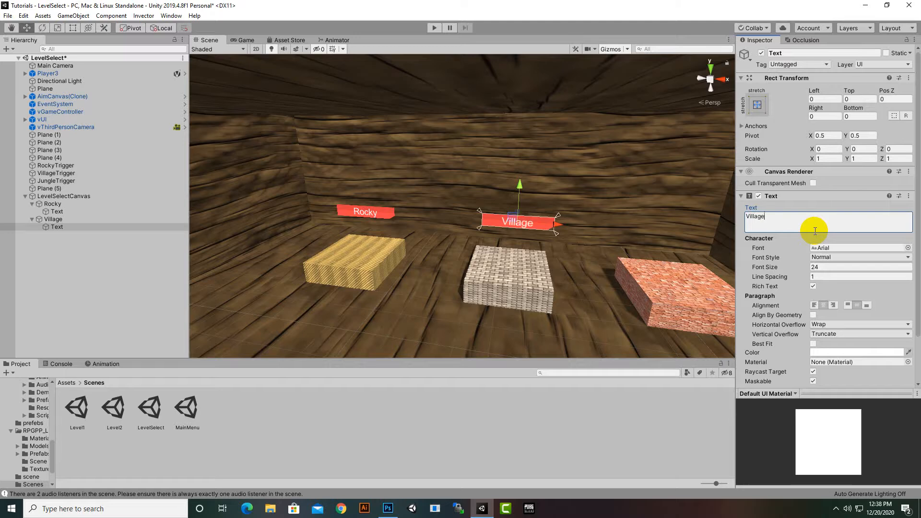
Duplicate the Village button and move the copy above the red brick cube, to about X -602.2
{"action": "left_click", "coordinate": [53, 219]}
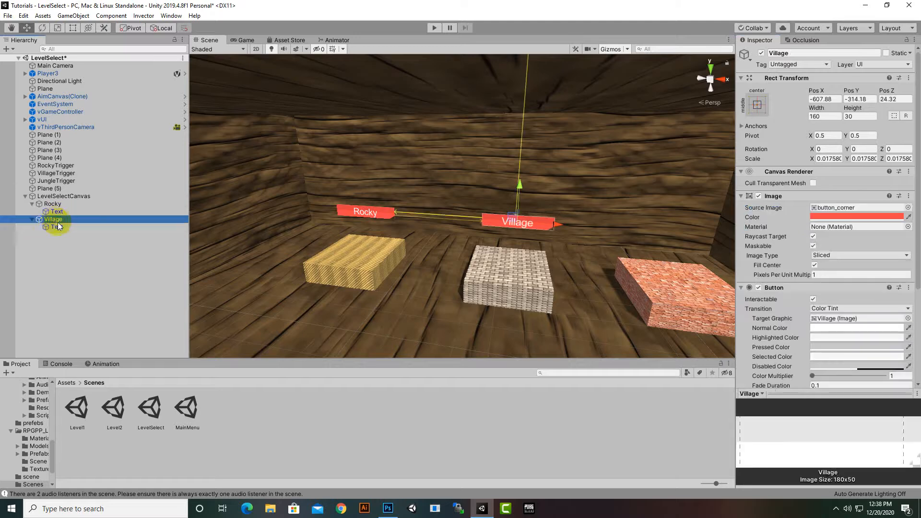
{"action": "key", "text": "ctrl+d"}
{"action": "left_click_drag", "start_coordinate": [552, 223], "coordinate": [708, 259]}
{"action": "middle_click_drag", "start_coordinate": [707, 259], "coordinate": [589, 252]}
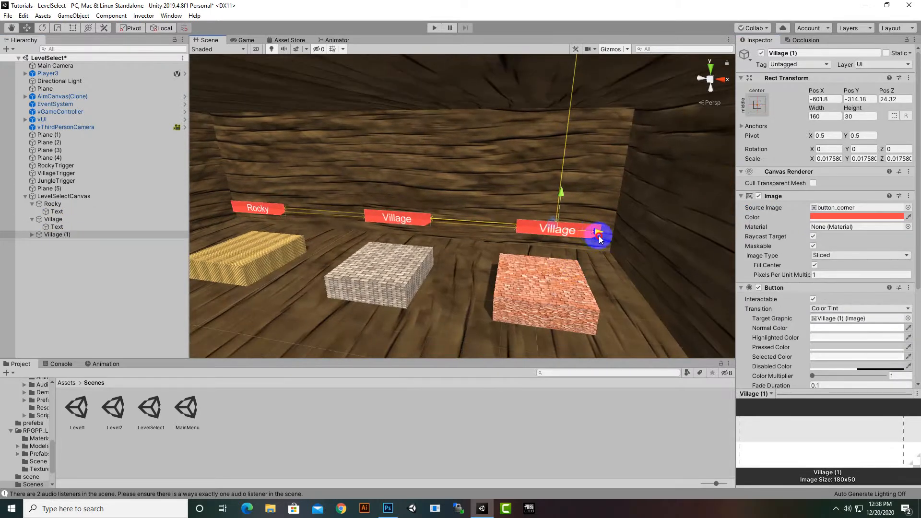
{"action": "left_click_drag", "start_coordinate": [599, 235], "coordinate": [586, 235]}
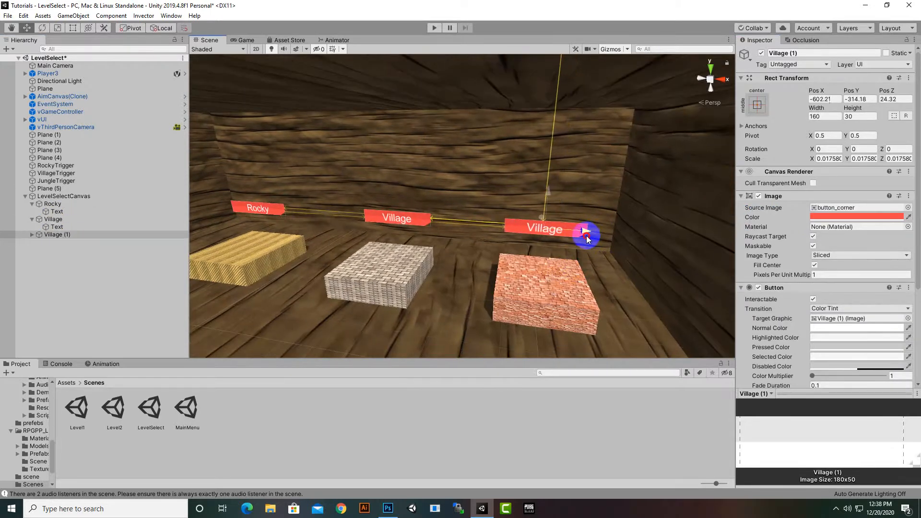
Rename the button above the red brick cube to Jungle
{"action": "right_click", "coordinate": [65, 235]}
{"action": "left_click", "coordinate": [91, 263]}
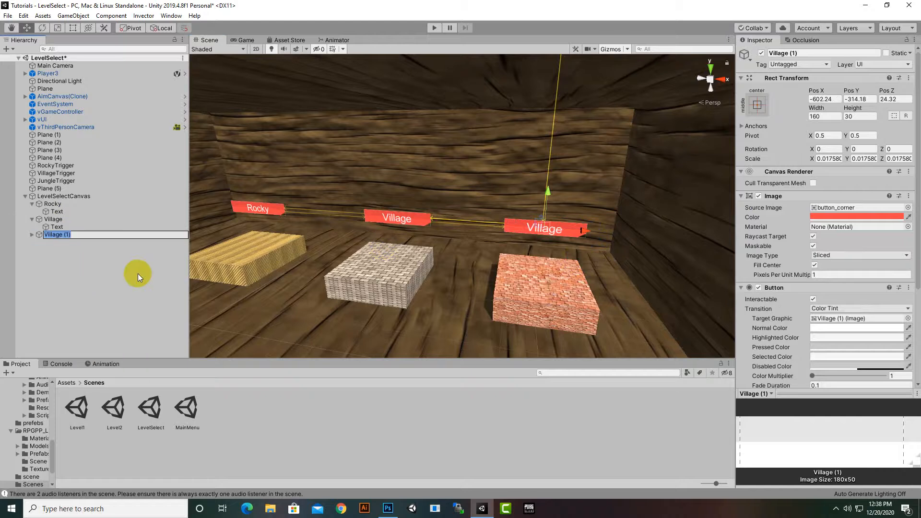
{"action": "type", "text": "Jungle"}
{"action": "key", "text": "Return"}
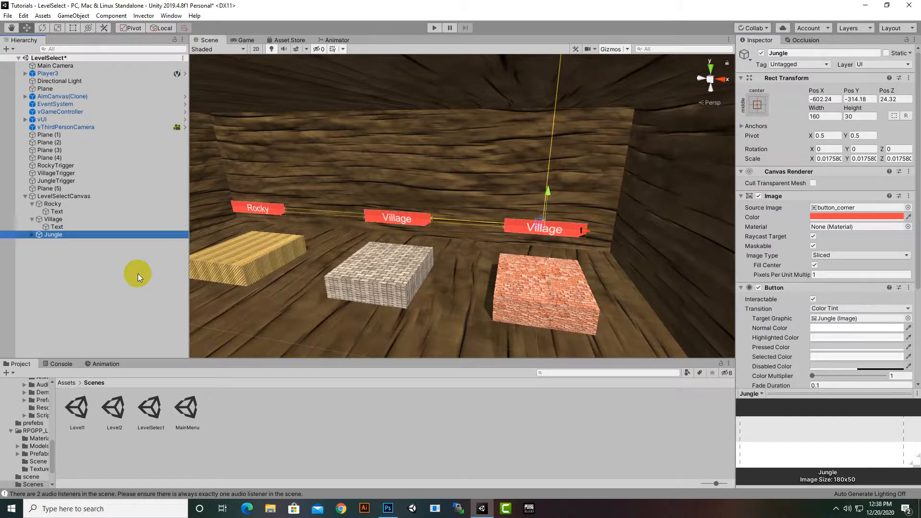
Change the Jungle button's label text to "Jungle"
{"action": "left_click", "coordinate": [32, 234]}
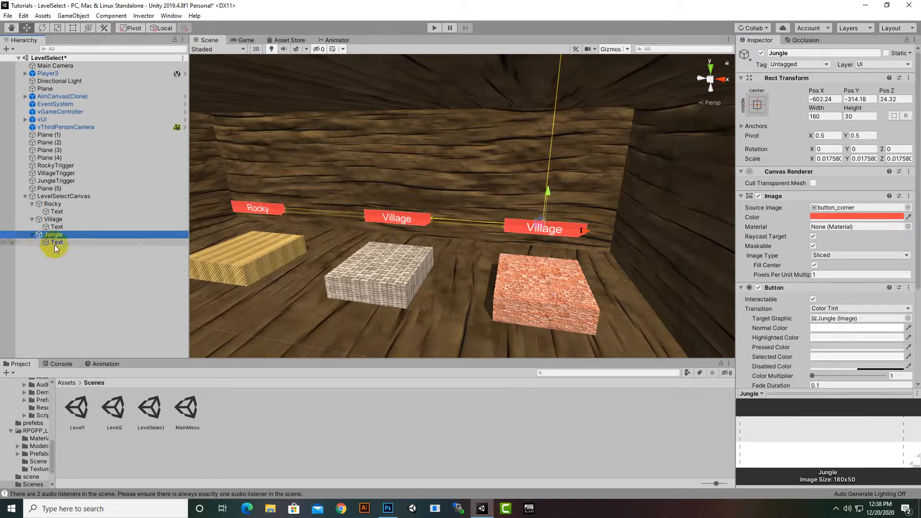
{"action": "left_click", "coordinate": [57, 243]}
{"action": "left_click", "coordinate": [799, 230]}
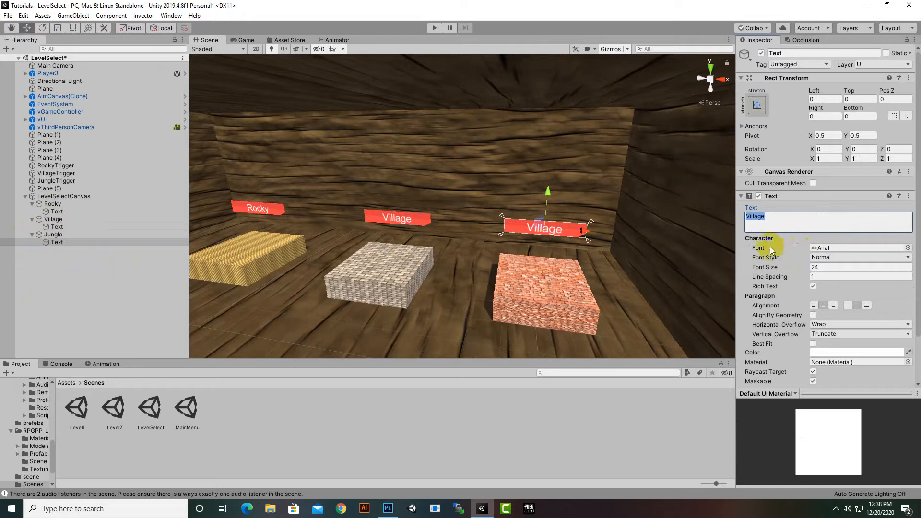
{"action": "type", "text": "Jungle"}
Collapse the Rocky, Village and Jungle entries, select all three buttons and review their placement above the cubes
{"action": "left_click", "coordinate": [34, 220]}
{"action": "left_click", "coordinate": [32, 218]}
{"action": "left_click", "coordinate": [32, 204]}
{"action": "left_click", "coordinate": [32, 219]}
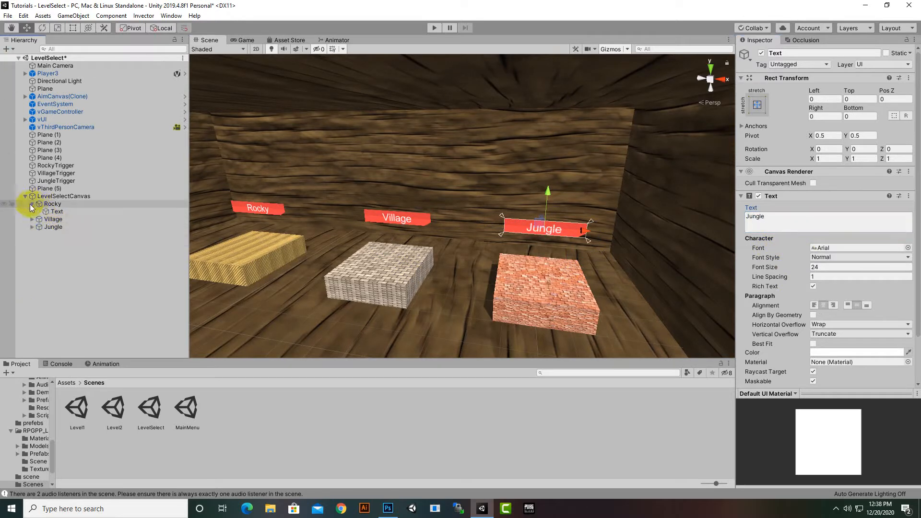
{"action": "left_click", "coordinate": [54, 204]}
{"action": "left_click", "coordinate": [62, 220], "text": "shift"}
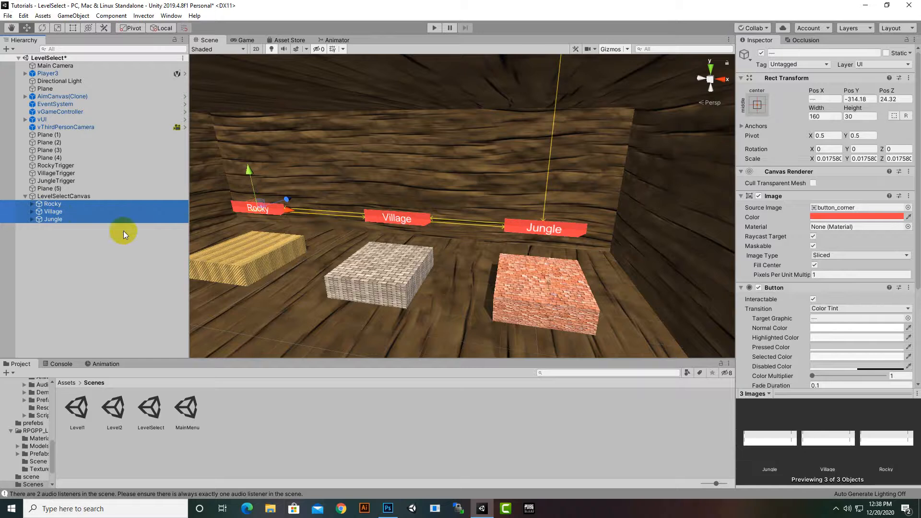
{"action": "scroll", "coordinate": [606, 235], "scroll_direction": "down", "scroll_amount": 3}
{"action": "middle_click_drag", "start_coordinate": [606, 234], "coordinate": [631, 208]}
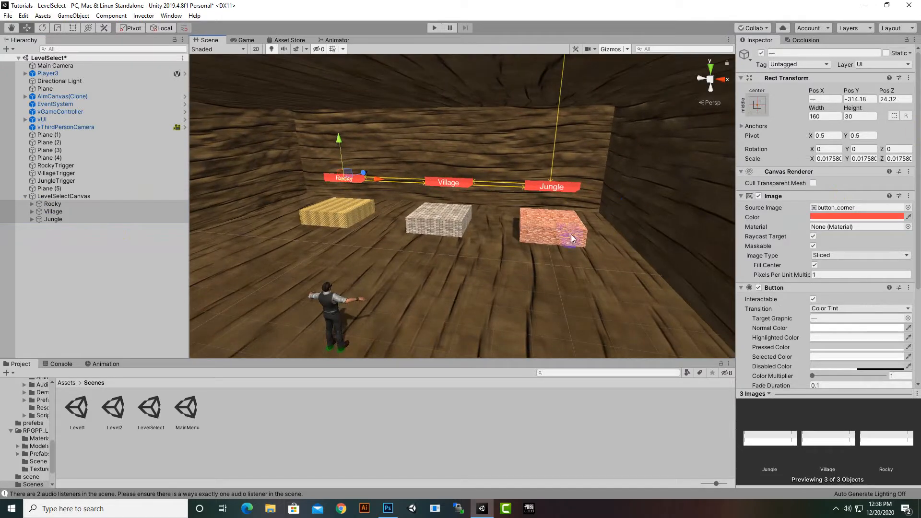
Create a C# script named ButtonTriggers in the Assets Scripts folder and open it in Visual Studio for editing
{"action": "left_click", "coordinate": [65, 383]}
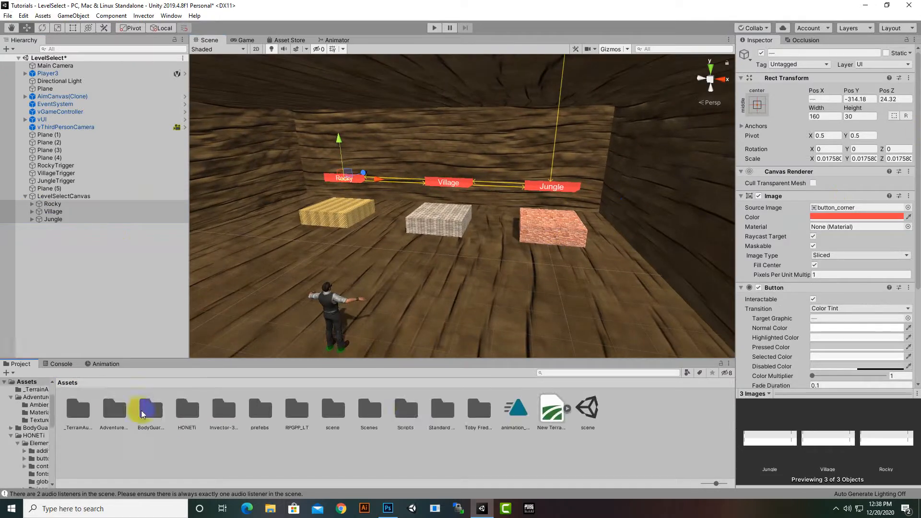
{"action": "double_click", "coordinate": [407, 414]}
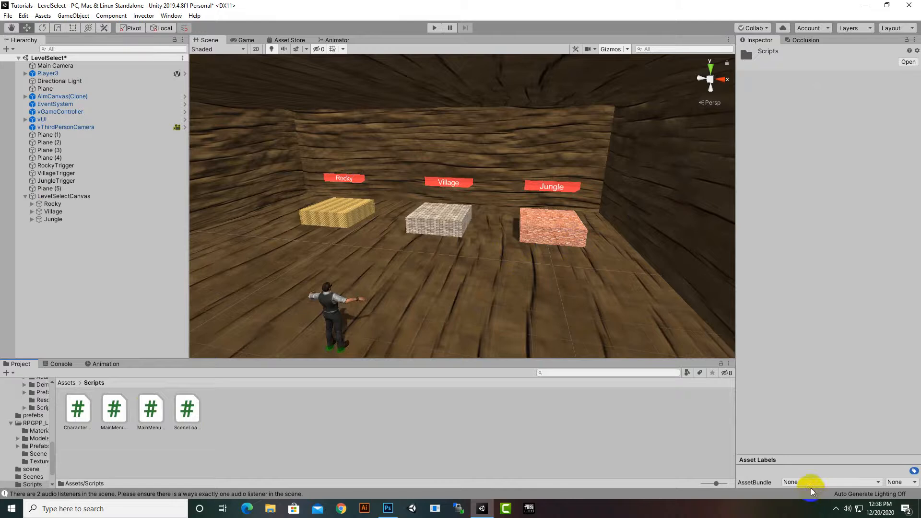
{"action": "left_click", "coordinate": [836, 509]}
{"action": "left_click", "coordinate": [808, 471]}
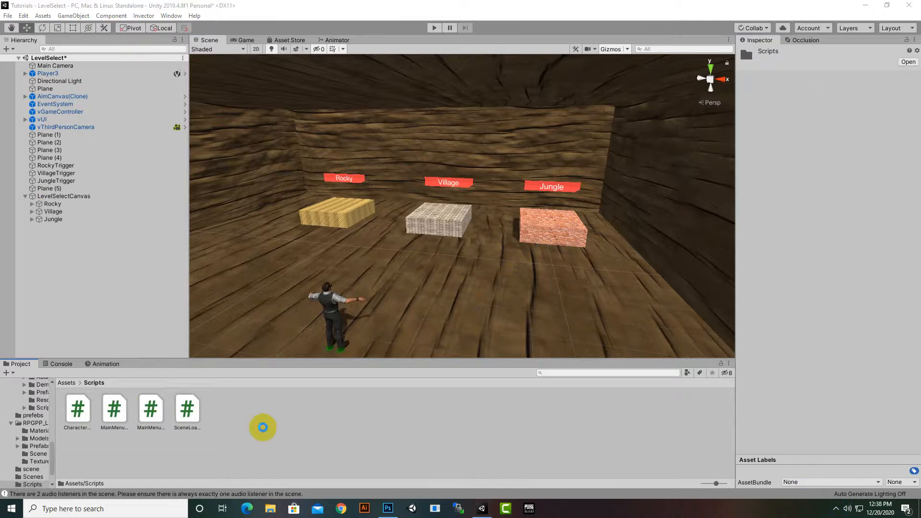
{"action": "left_click", "coordinate": [263, 425]}
{"action": "right_click", "coordinate": [262, 419]}
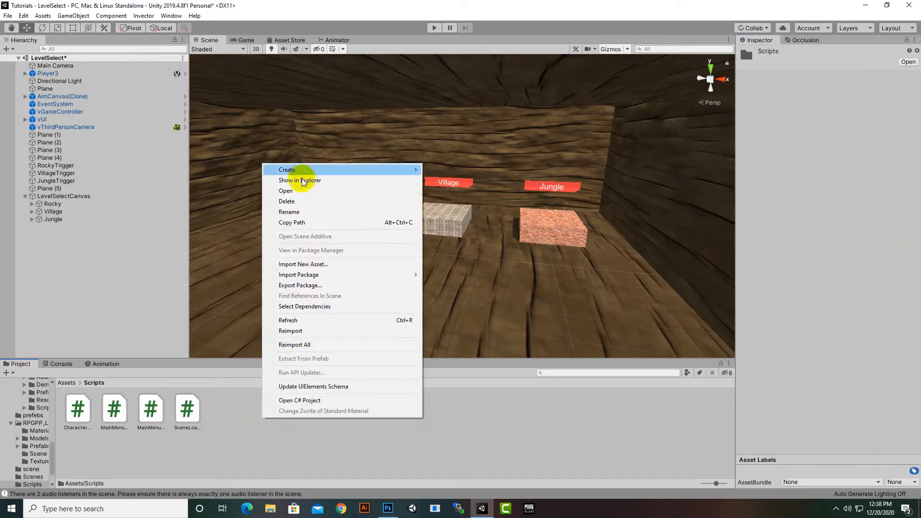
{"action": "mouse_move", "coordinate": [331, 170]}
{"action": "left_click", "coordinate": [458, 167]}
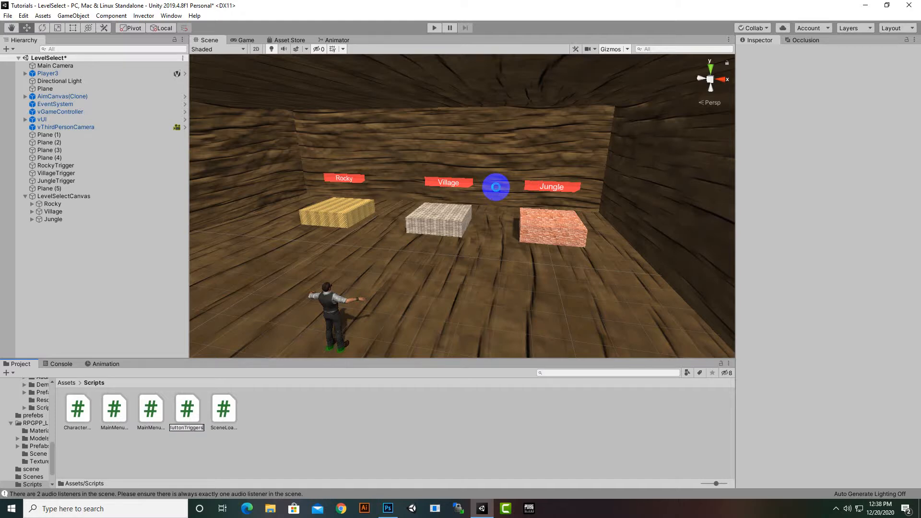
{"action": "key", "text": "Return"}
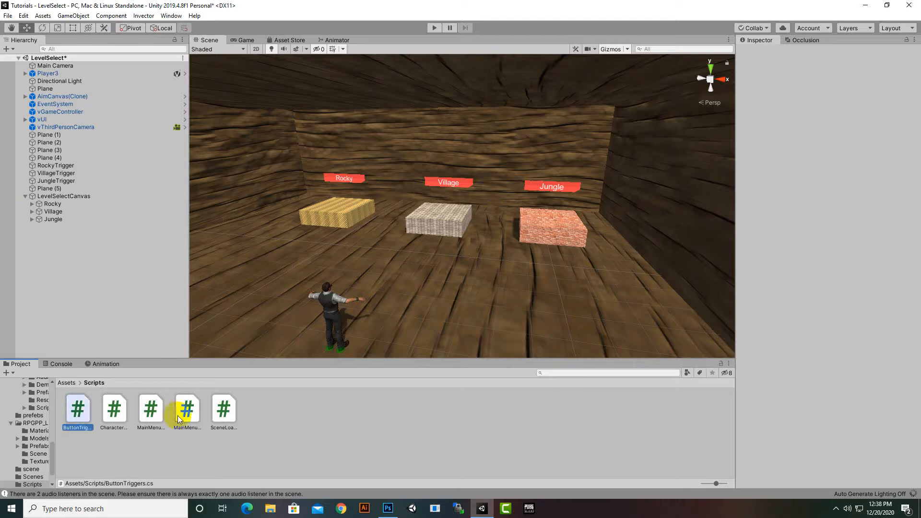
{"action": "double_click", "coordinate": [86, 406]}
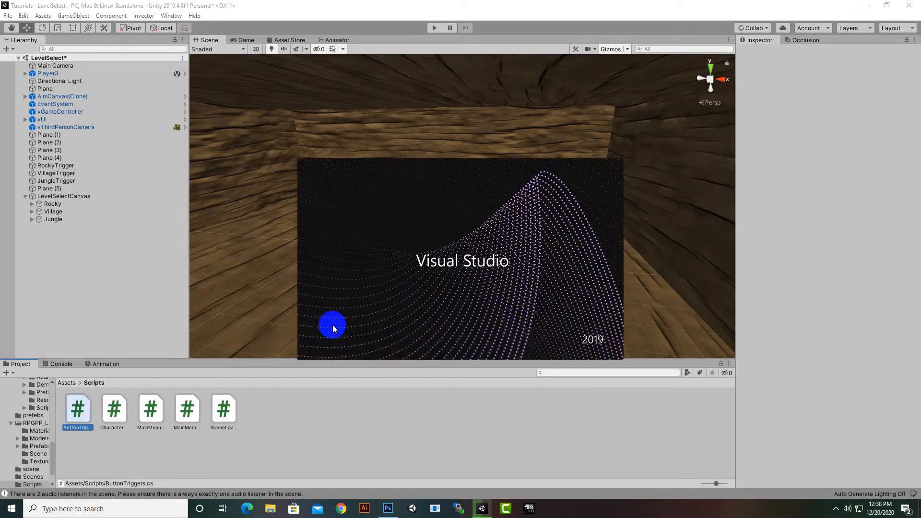
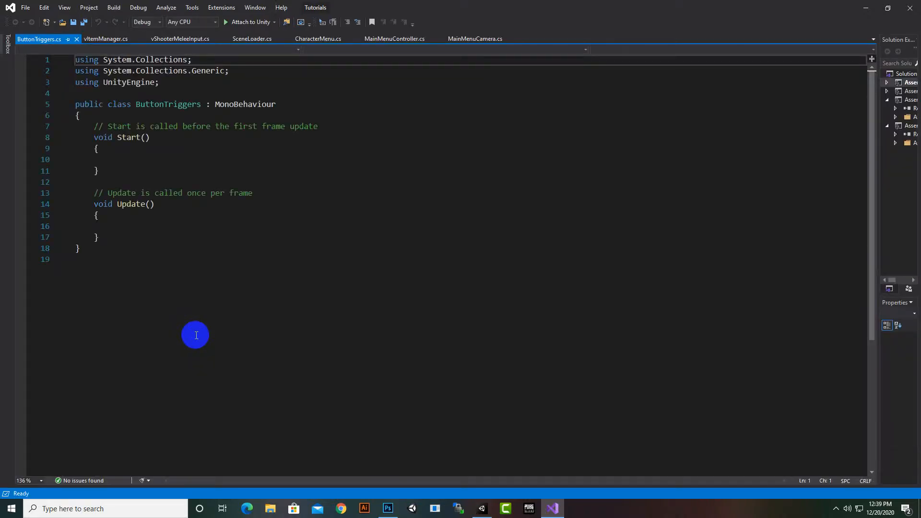
{"action": "left_click", "coordinate": [166, 154]}
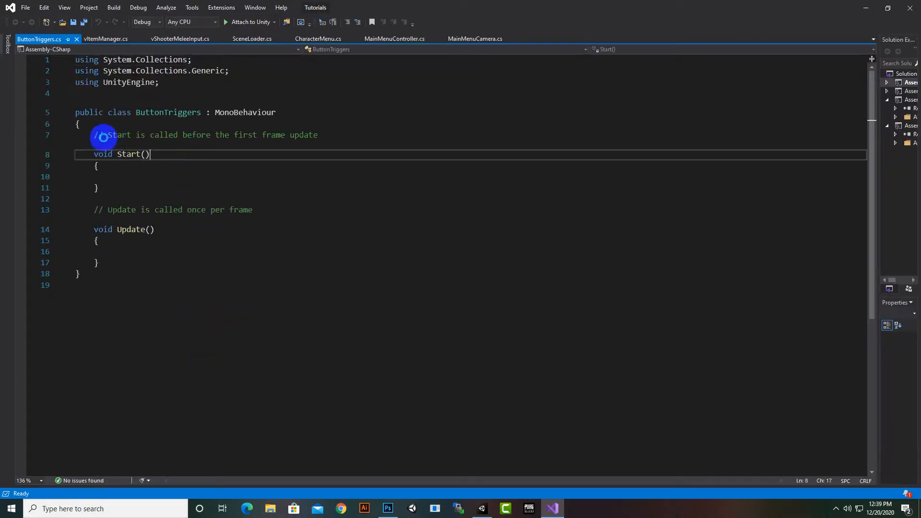
Replace the comment above Start in the ButtonTriggers class with the field declaration "public GameObject btn;"
{"action": "left_click_drag", "start_coordinate": [96, 136], "coordinate": [336, 134]}
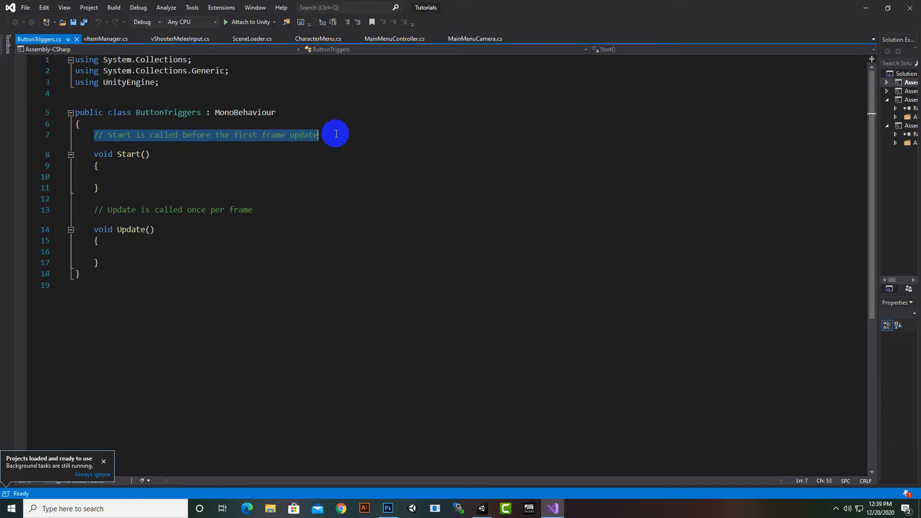
{"action": "type", "text": "public game"}
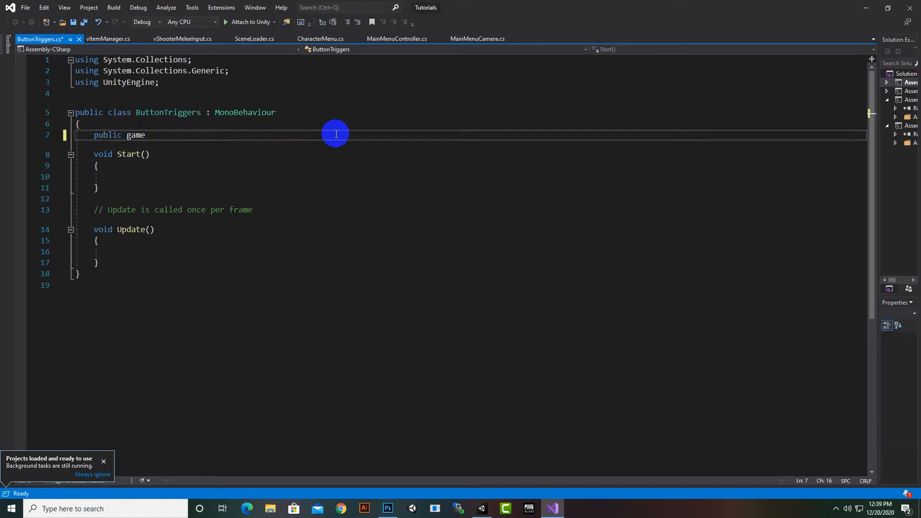
{"action": "type", "text": "o"}
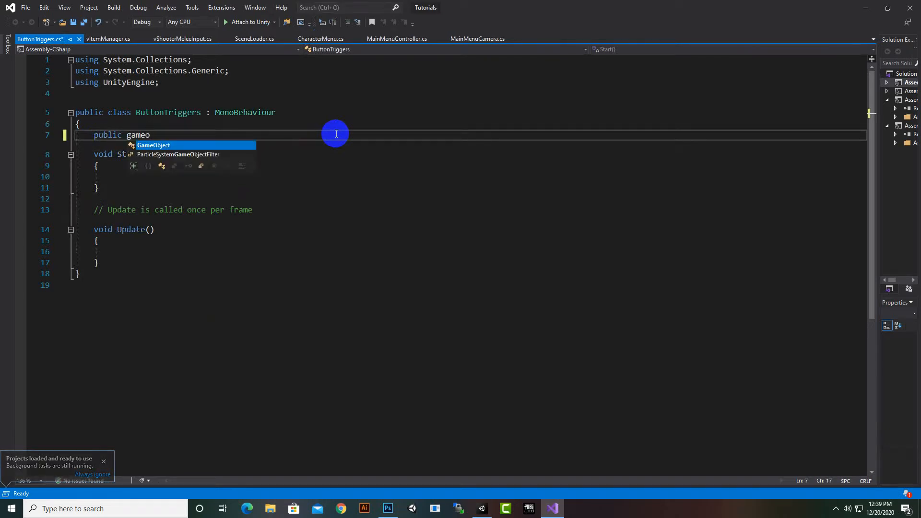
{"action": "type", "text": " btn"}
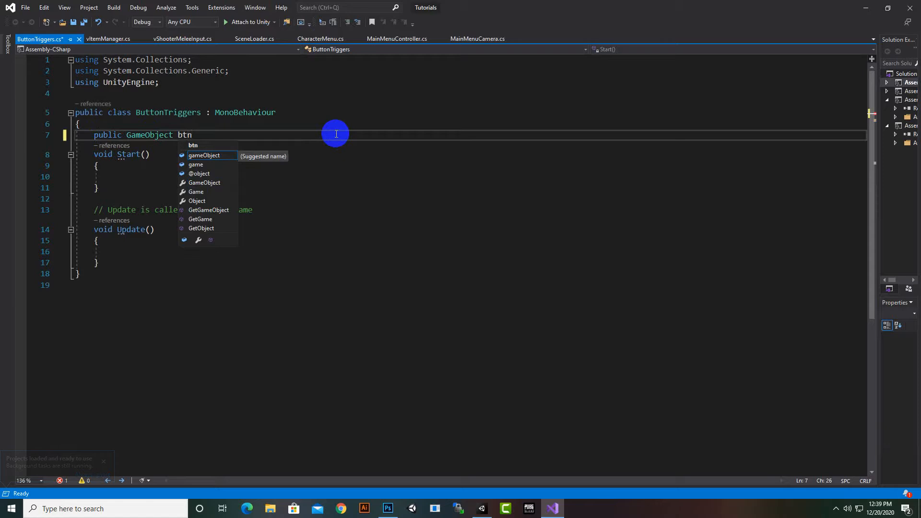
{"action": "type", "text": ";"}
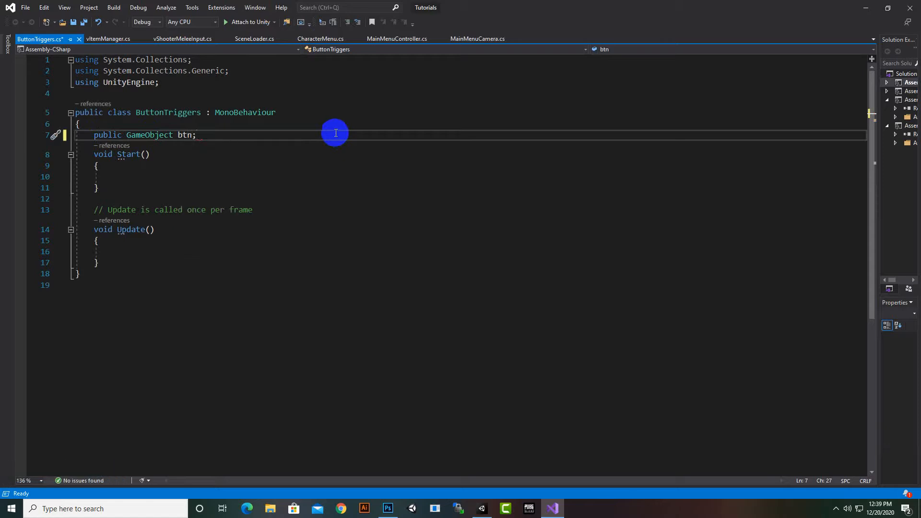
Replace the Start and Update methods with an OnTriggerEnter(Collider other) method
{"action": "left_click_drag", "start_coordinate": [94, 154], "coordinate": [182, 259]}
{"action": "type", "text": "voi"}
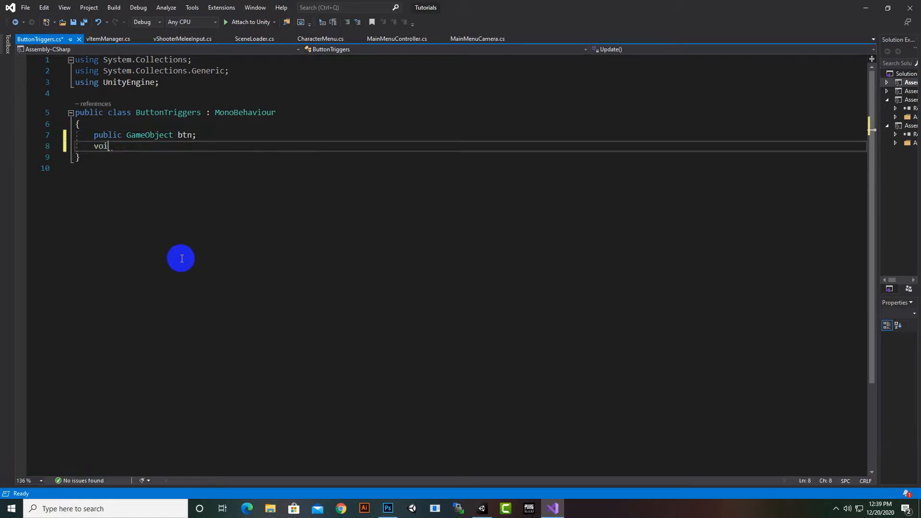
{"action": "type", "text": "d ontr"}
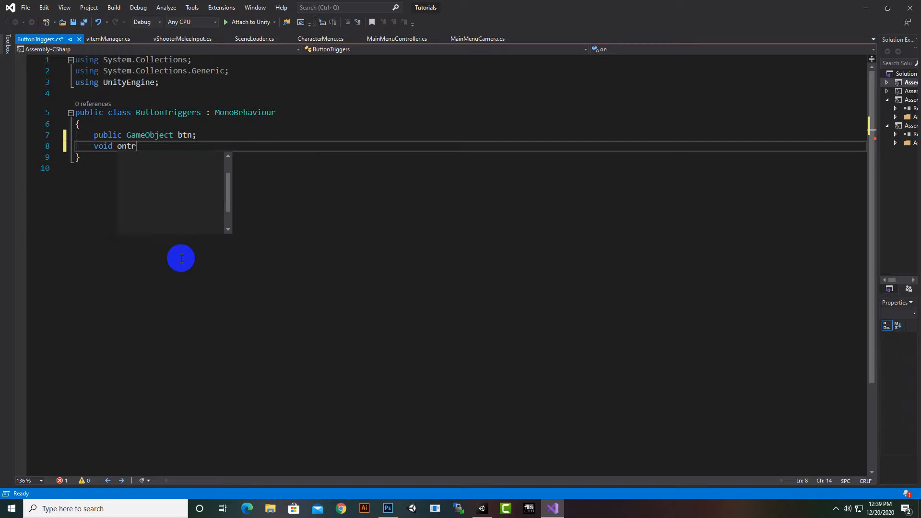
{"action": "key", "text": "Down"}
{"action": "key", "text": "Down"}
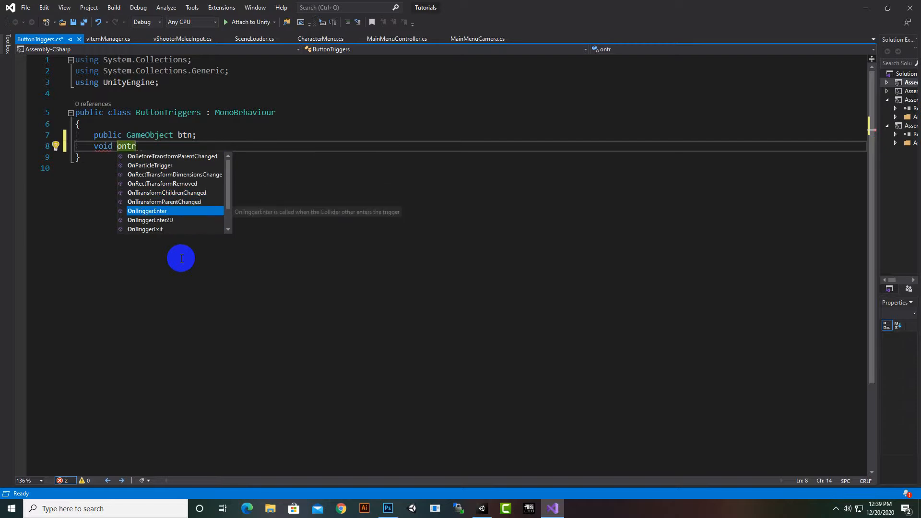
{"action": "key", "text": "Tab"}
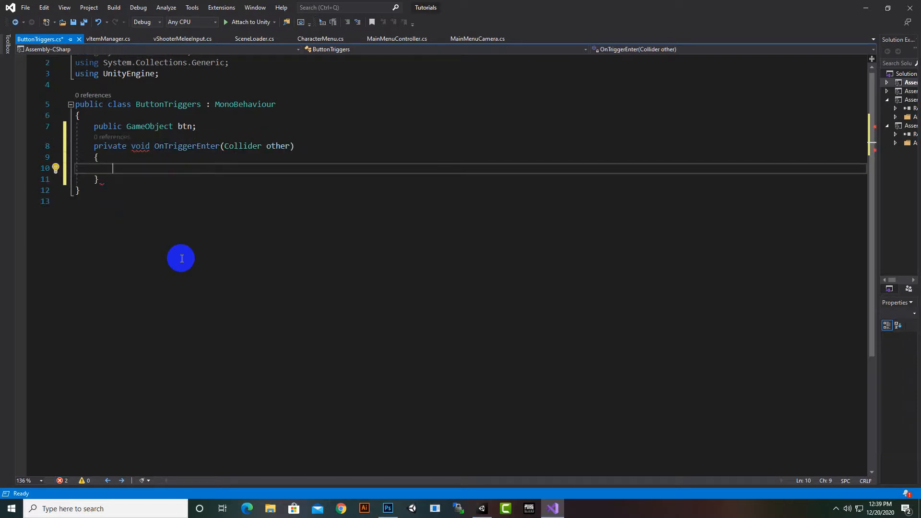
Add an if block inside OnTriggerEnter that checks other.tag == "Player"
{"action": "type", "text": "if("}
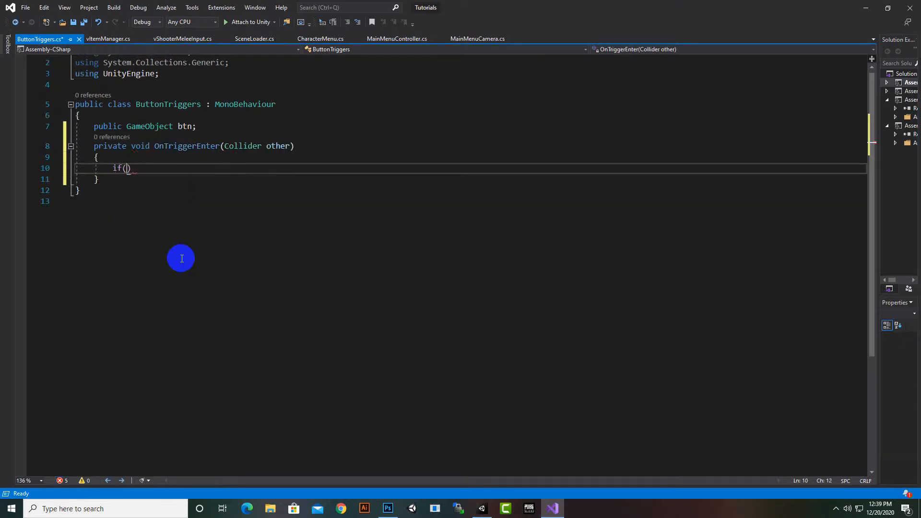
{"action": "type", "text": "other.ta"}
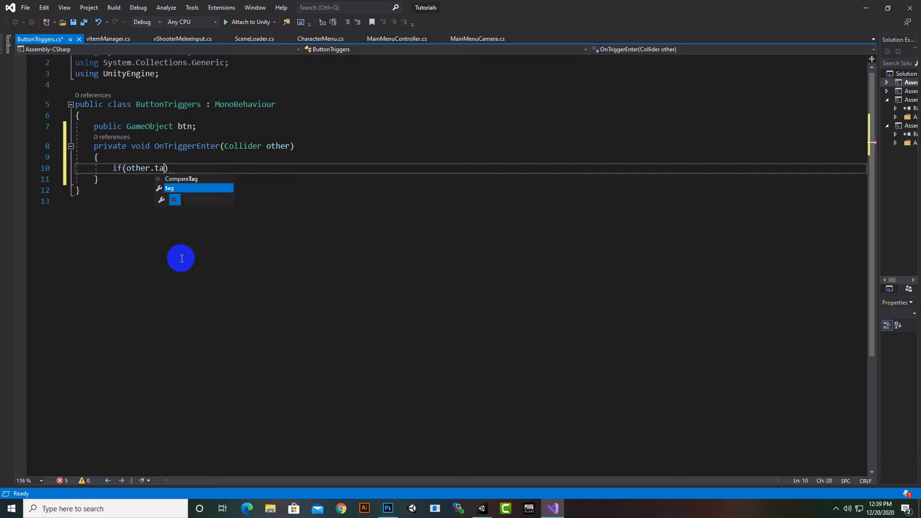
{"action": "type", "text": "g == \"Player"}
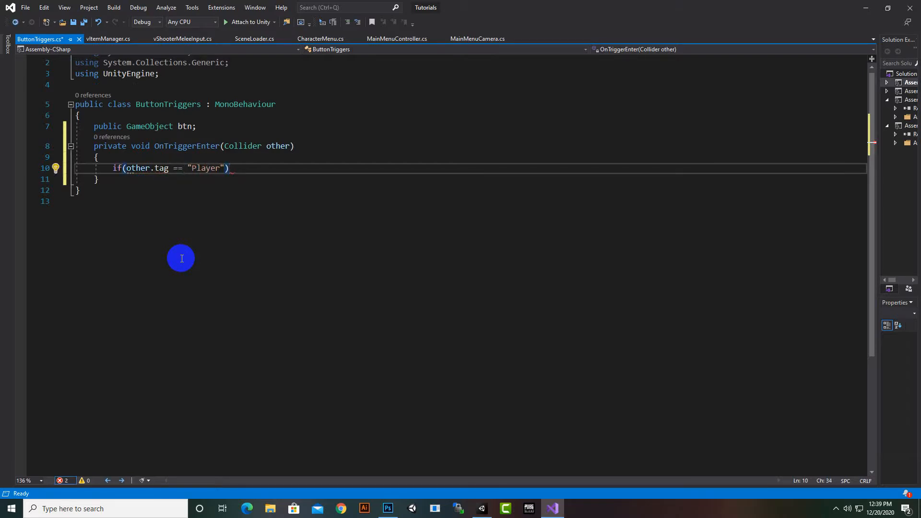
{"action": "key", "text": "Return"}
{"action": "key", "text": "ctrl+space"}
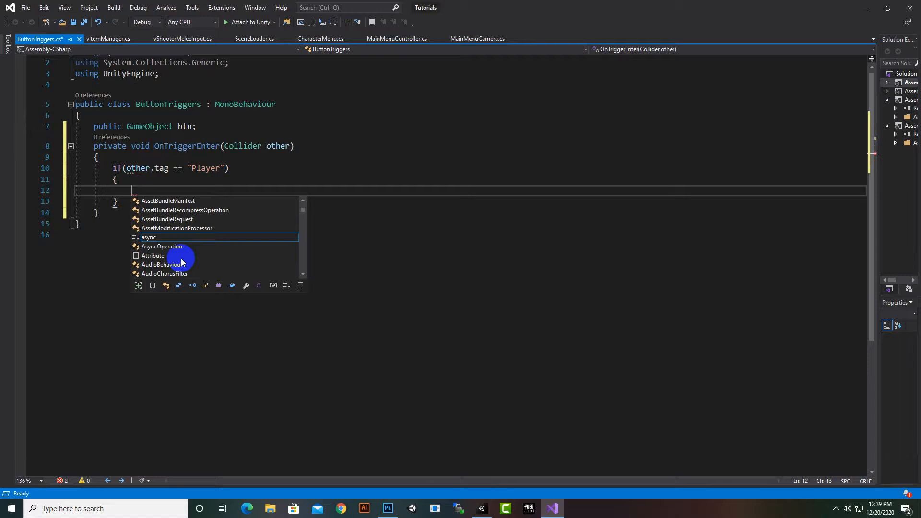
Add the statement "btn.SetActive(true);" inside the Player tag check
{"action": "type", "text": "btn"}
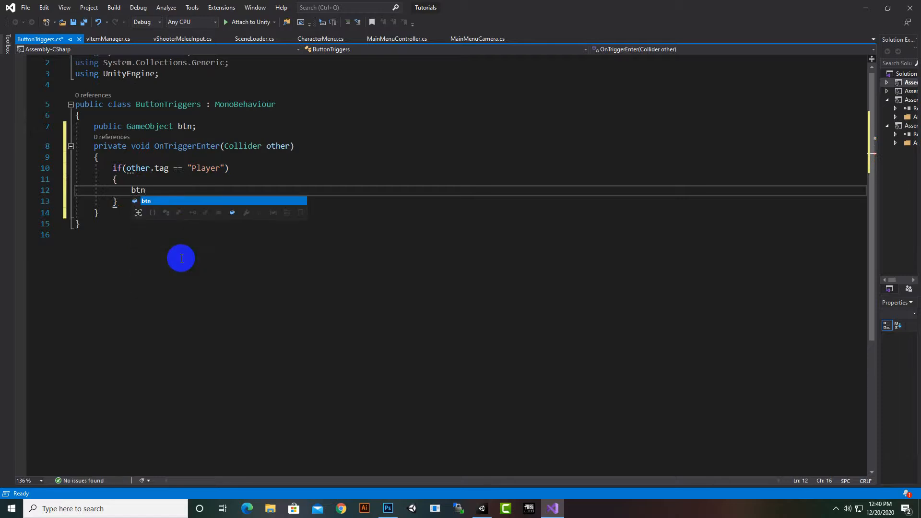
{"action": "type", "text": ".se"}
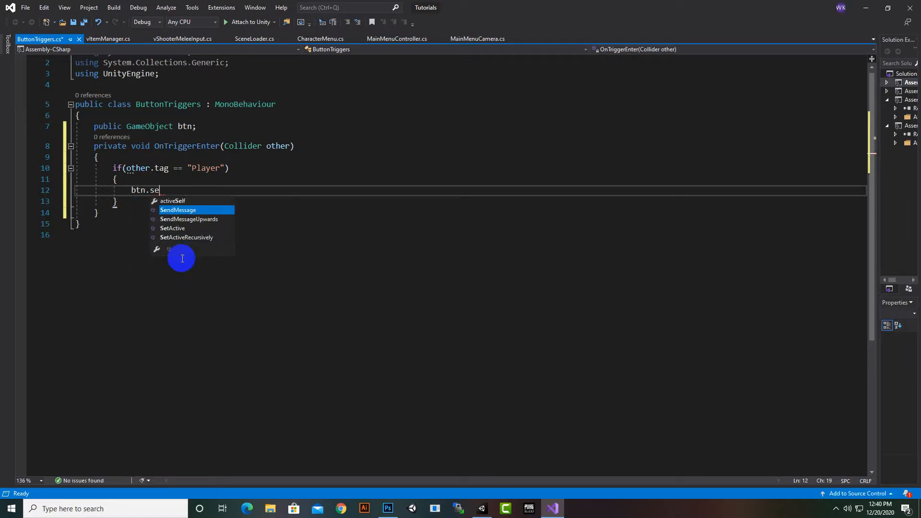
{"action": "type", "text": "t"}
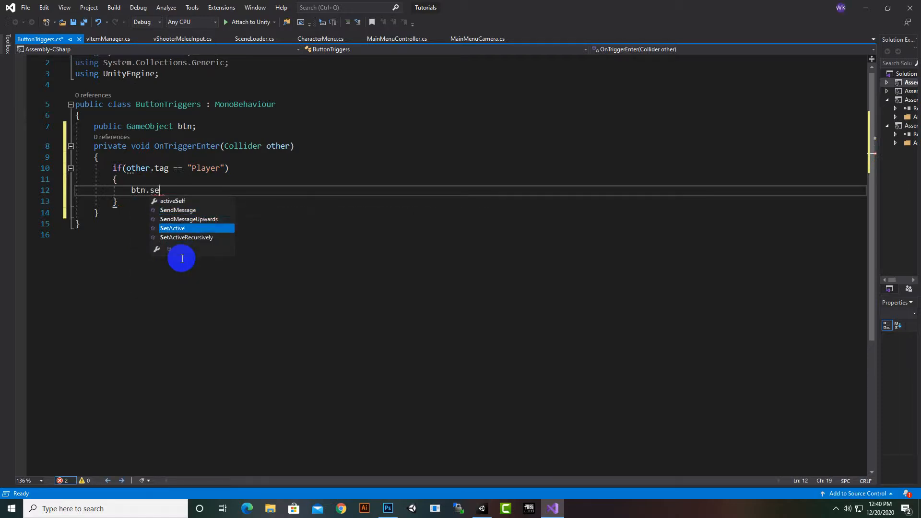
{"action": "key", "text": "Tab"}
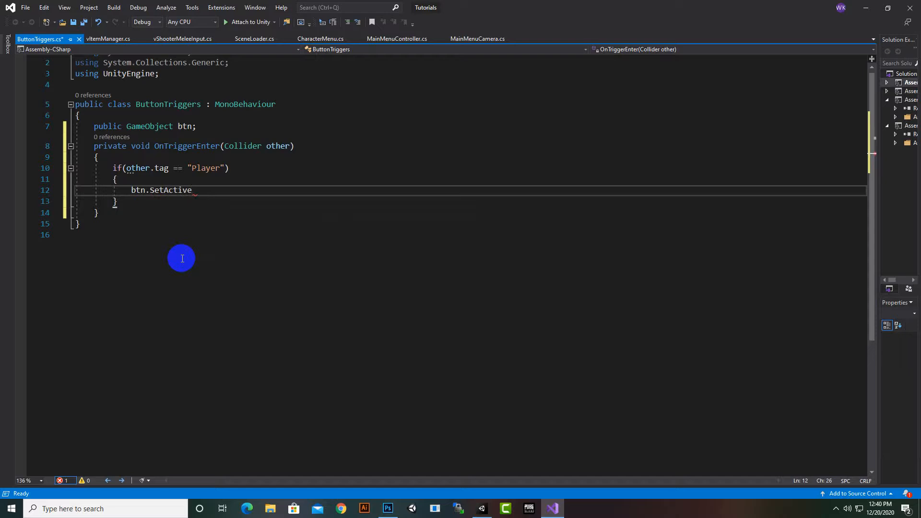
{"action": "type", "text": "(true)"}
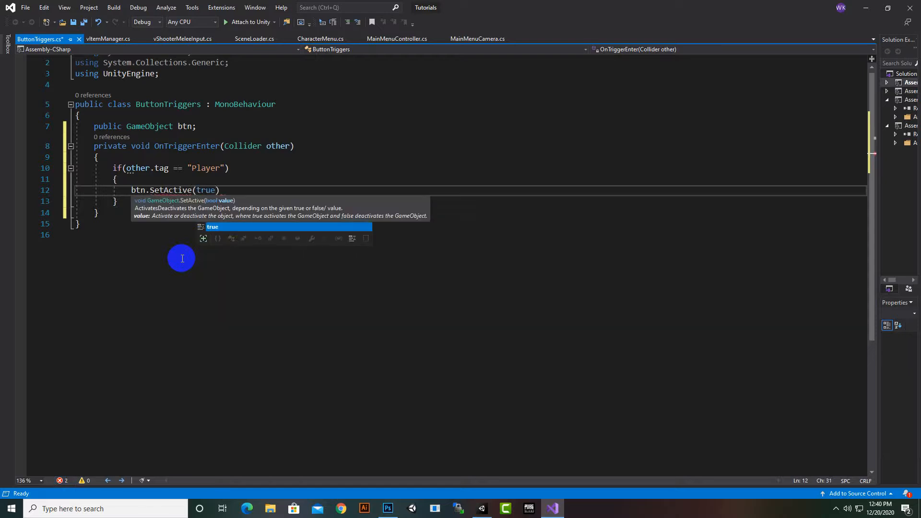
{"action": "type", "text": ";"}
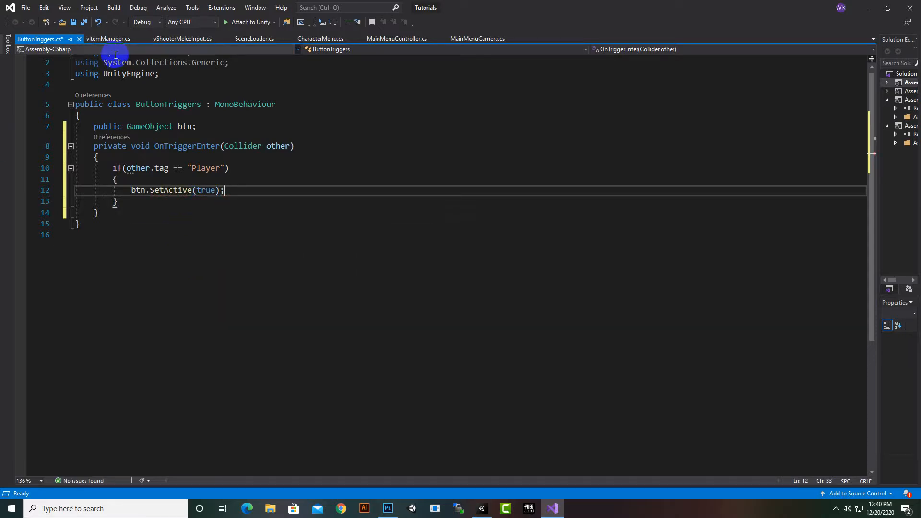
Duplicate the OnTriggerEnter method directly below itself and rename the copy OnTriggerExit
{"action": "left_click", "coordinate": [95, 147]}
{"action": "left_click_drag", "start_coordinate": [95, 147], "coordinate": [119, 213]}
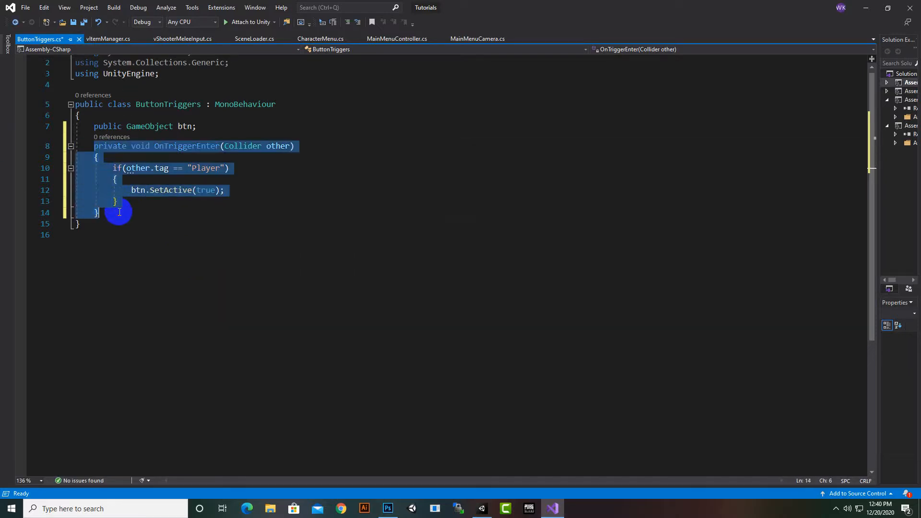
{"action": "left_click", "coordinate": [142, 212]}
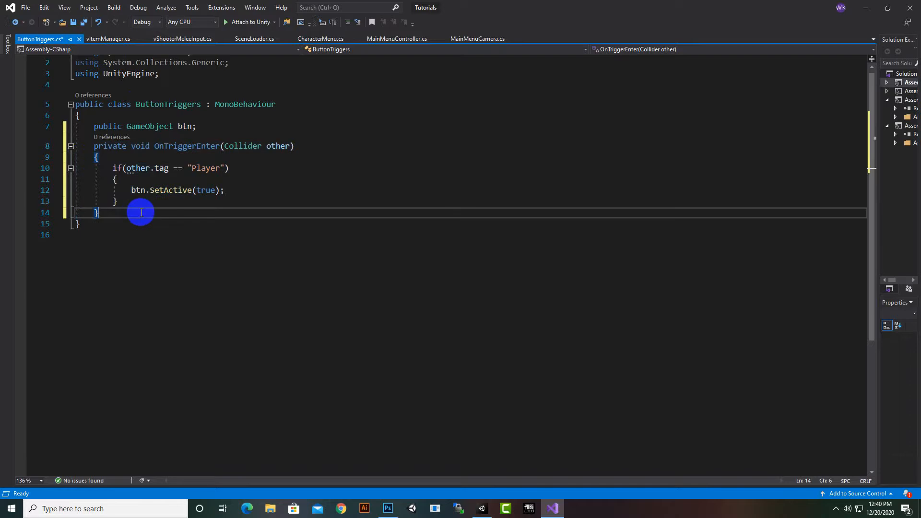
{"action": "key", "text": "Return"}
{"action": "type", "text": "private void OnTriggerEnter(Collider other) {     if (other.tag == \"Player\")     {         btn.SetActive(true);     } }"}
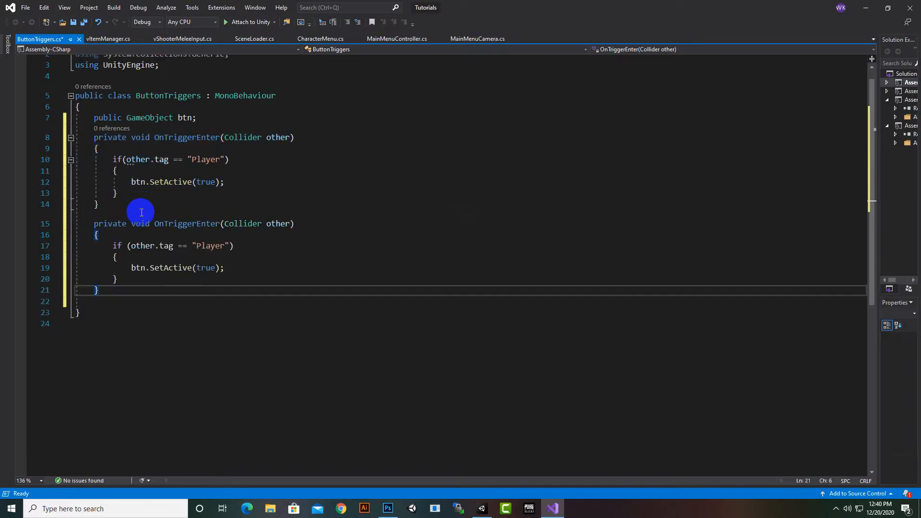
{"action": "left_click_drag", "start_coordinate": [219, 224], "coordinate": [204, 224]}
{"action": "type", "text": "xo"}
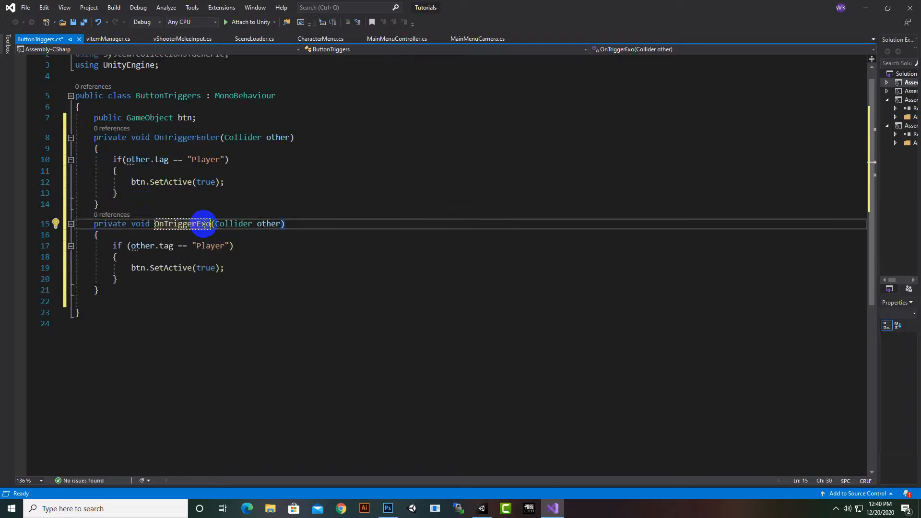
{"action": "key", "text": "BackSpace"}
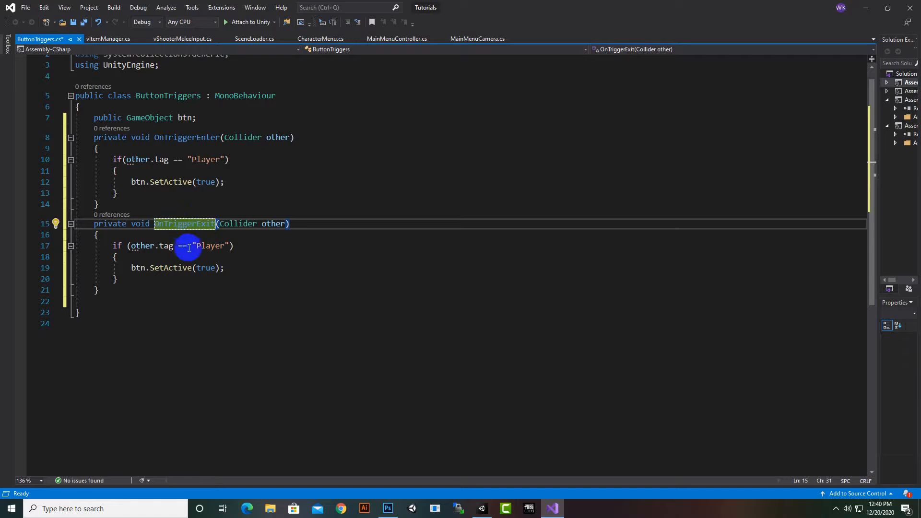
Change the SetActive argument in OnTriggerExit to false and save the script
{"action": "left_click", "coordinate": [210, 268]}
{"action": "type", "text": "fals"}
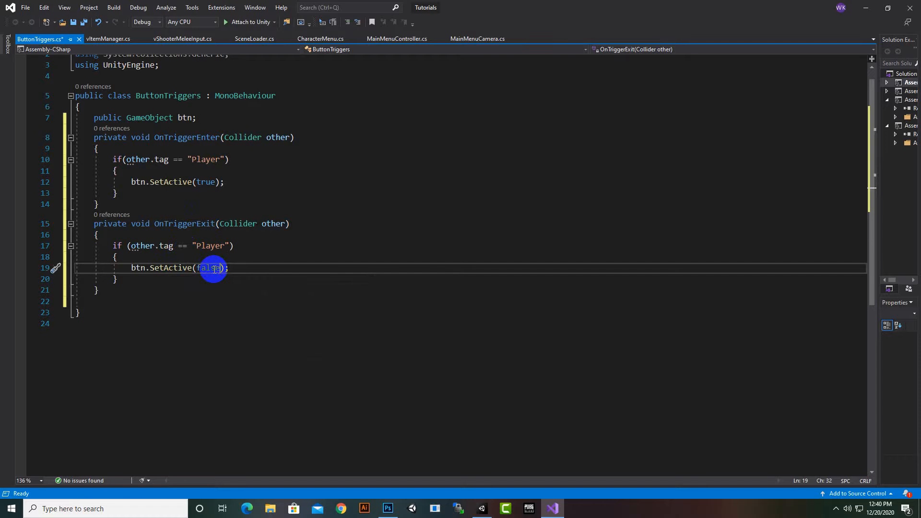
{"action": "type", "text": "e"}
{"action": "key", "text": "ctrl+s"}
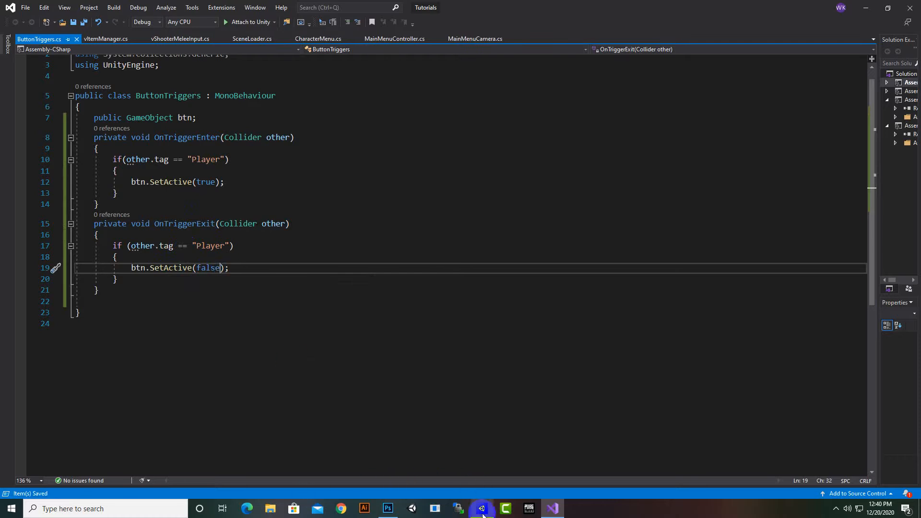
Switch to Unity and deactivate the Rocky, Village and Jungle buttons together
{"action": "mouse_move", "coordinate": [482, 512]}
{"action": "left_click", "coordinate": [477, 477]}
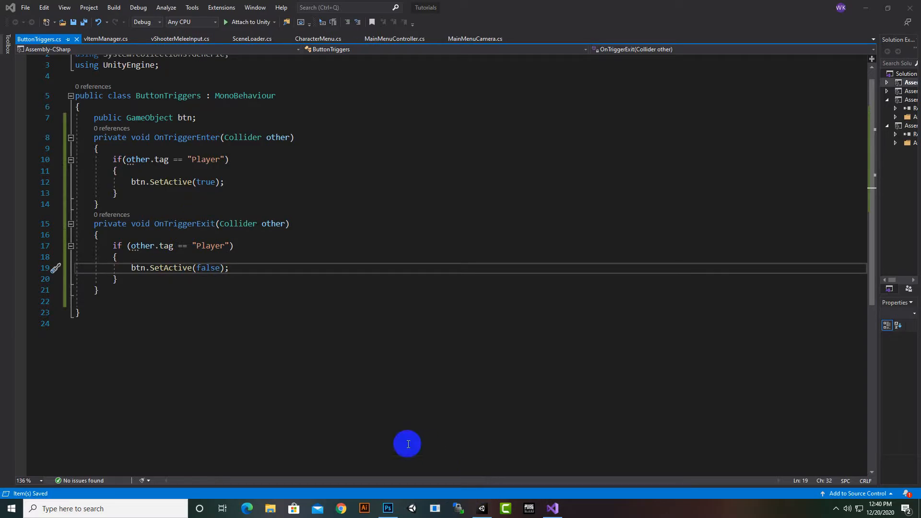
{"action": "left_click", "coordinate": [559, 508]}
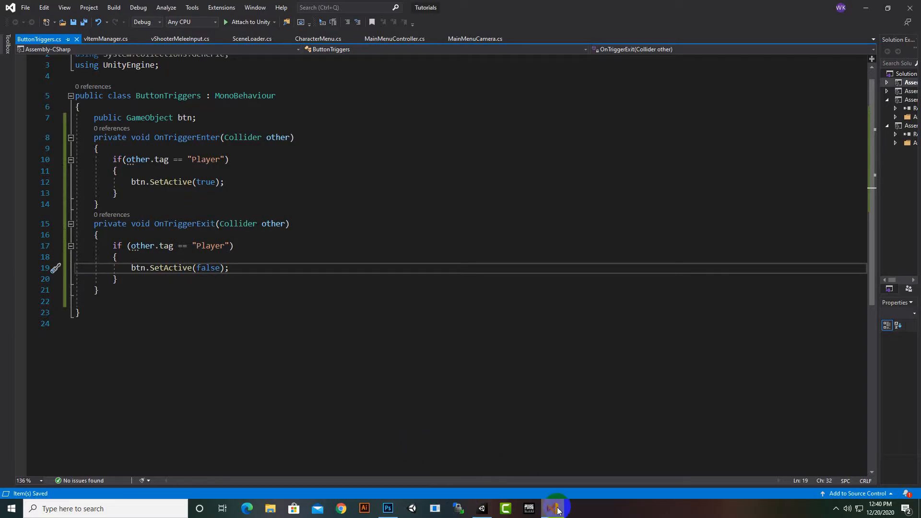
{"action": "left_click", "coordinate": [557, 509]}
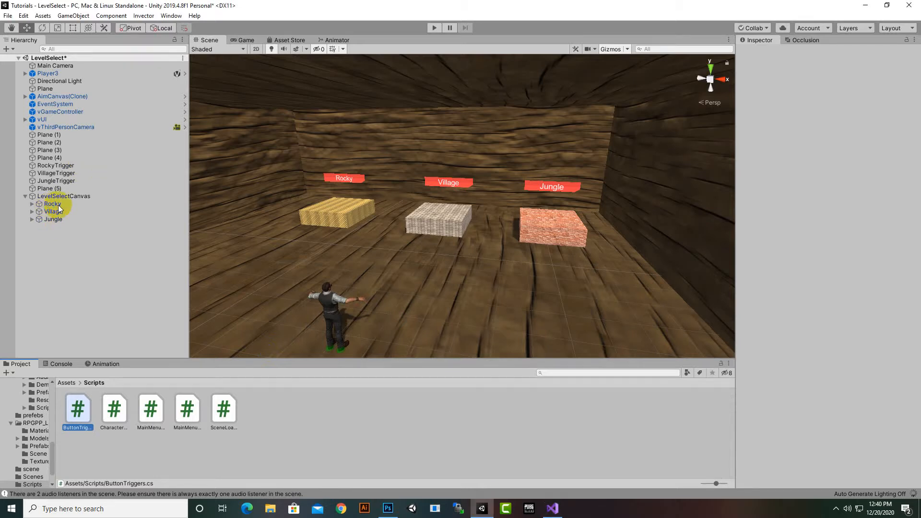
{"action": "left_click", "coordinate": [54, 204]}
{"action": "left_click", "coordinate": [53, 221], "text": "shift"}
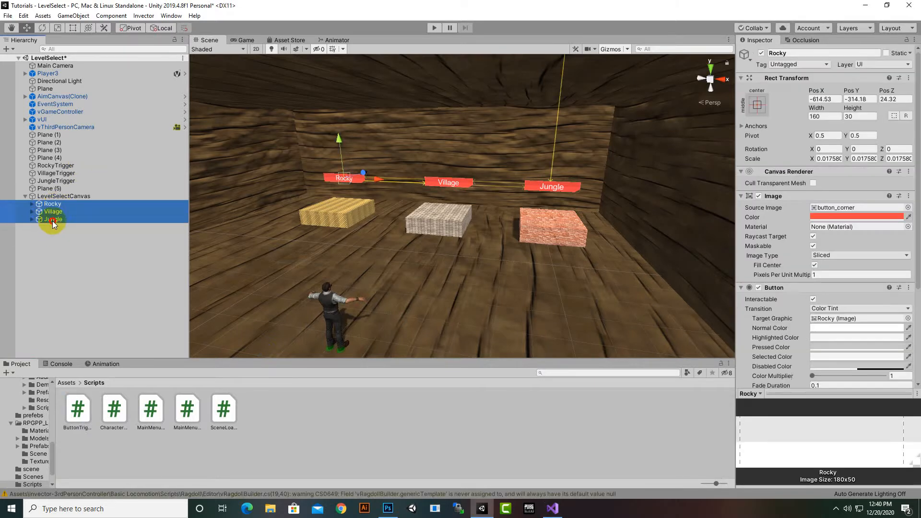
{"action": "left_click", "coordinate": [761, 53]}
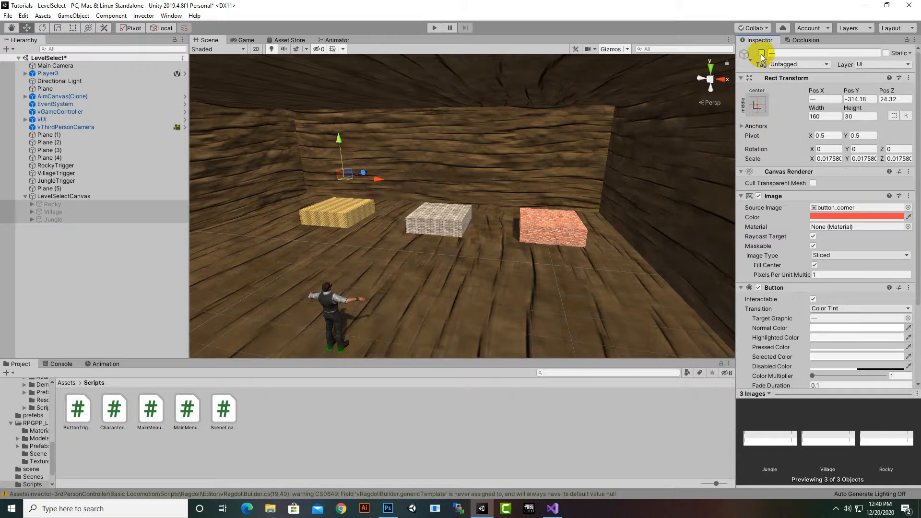
Play the scene, walk the character into the yellow Rocky cube, and stop play mode
{"action": "left_click", "coordinate": [432, 28]}
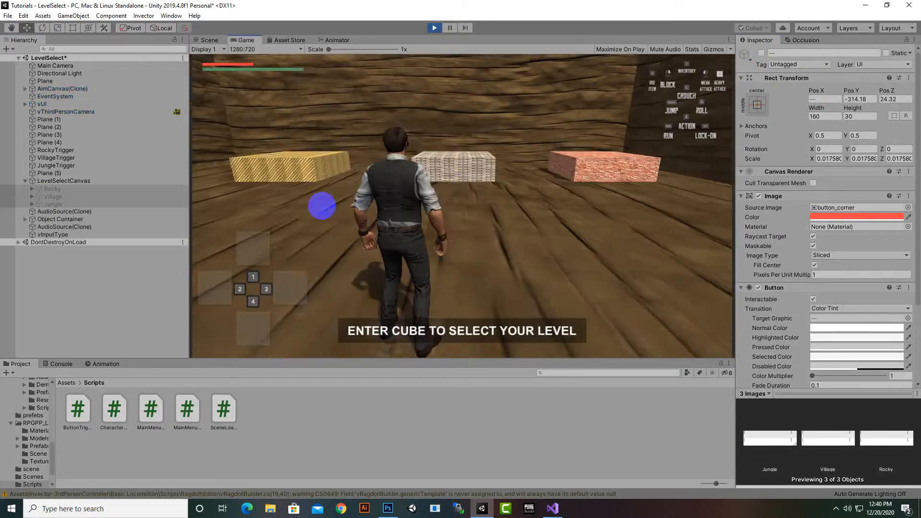
{"action": "key", "text": "w"}
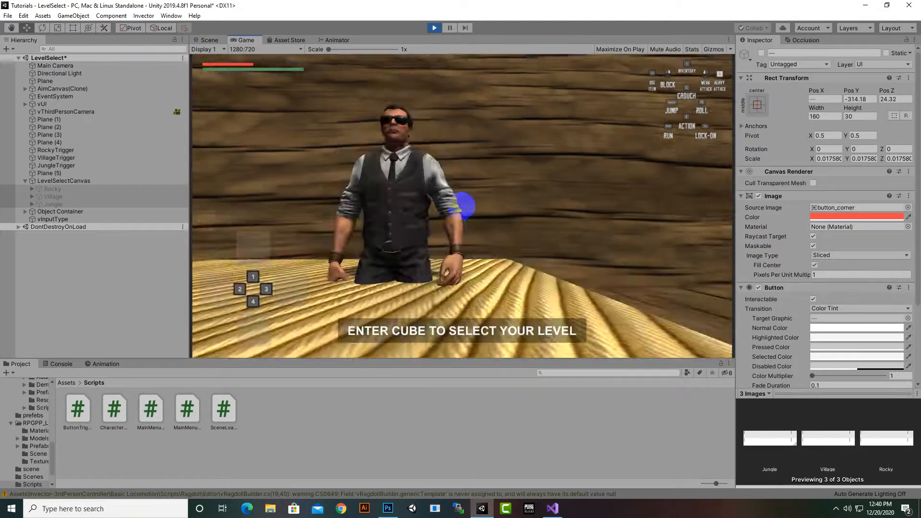
{"action": "left_click", "coordinate": [433, 28]}
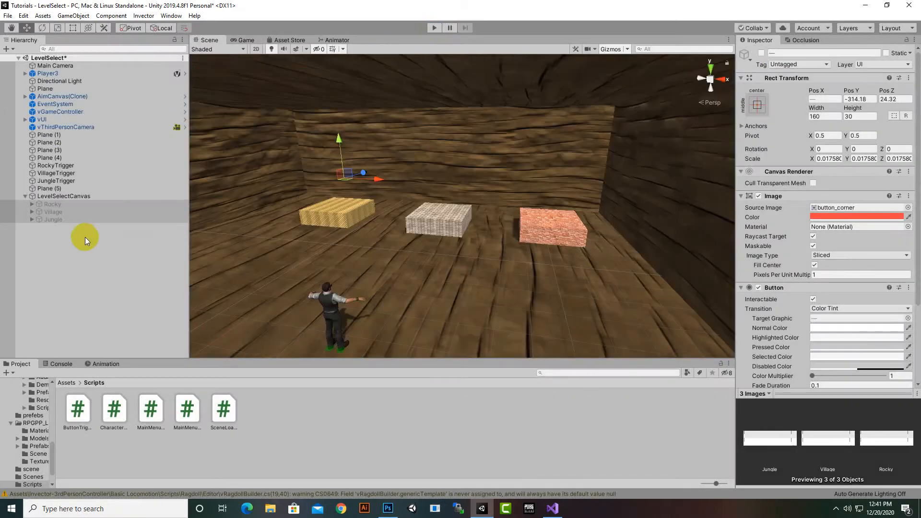
Add the ButtonTriggers script to RockyTrigger, VillageTrigger and JungleTrigger together
{"action": "left_click", "coordinate": [56, 181]}
{"action": "key", "text": "shift+Up"}
{"action": "key", "text": "shift+Up"}
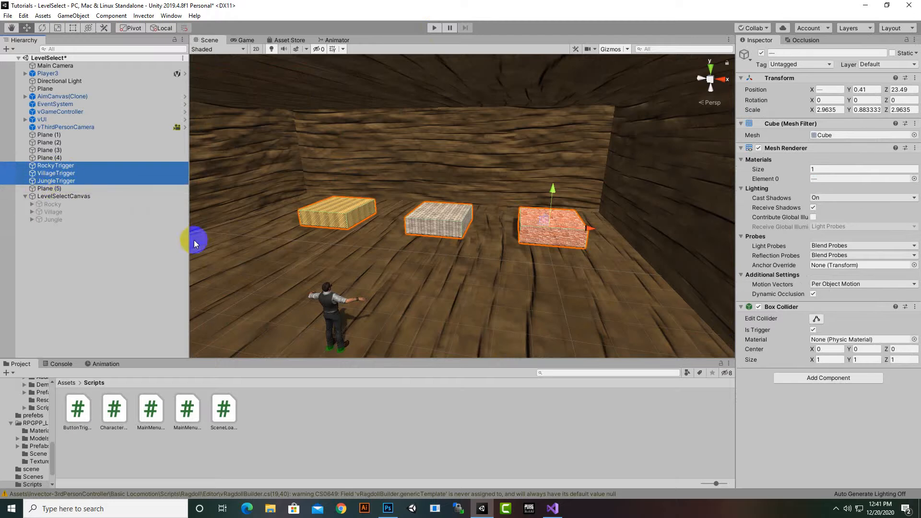
{"action": "left_click_drag", "start_coordinate": [78, 409], "coordinate": [832, 417]}
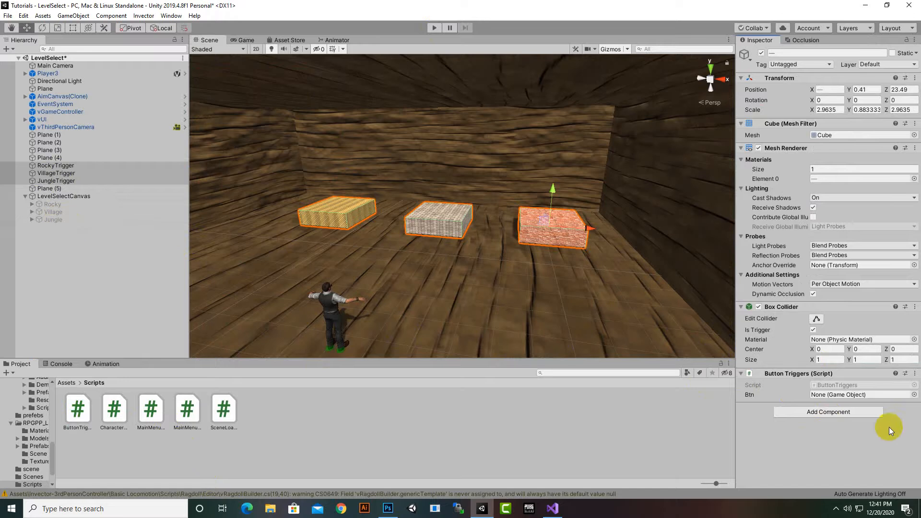
Assign the Rocky, Village and Jungle buttons to the Btn field of their matching trigger cubes
{"action": "left_click", "coordinate": [59, 167]}
{"action": "left_click_drag", "start_coordinate": [52, 204], "coordinate": [868, 396]}
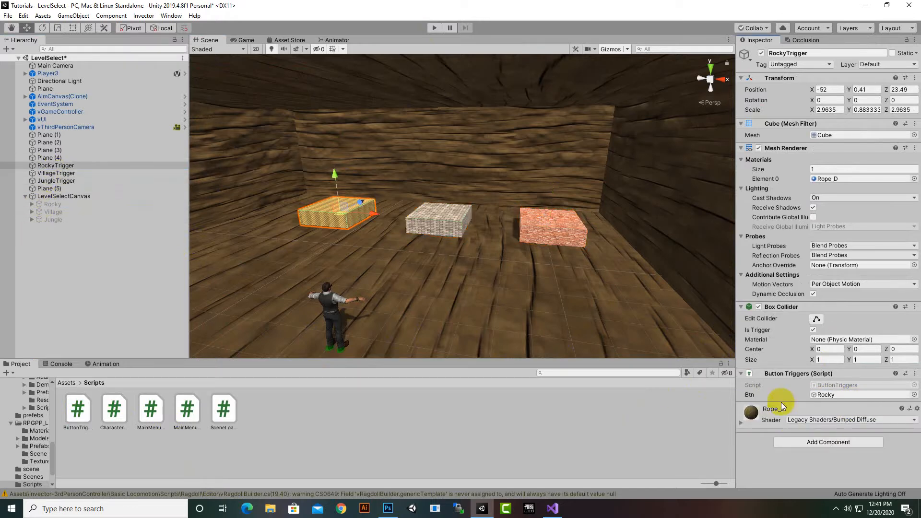
{"action": "left_click", "coordinate": [54, 174]}
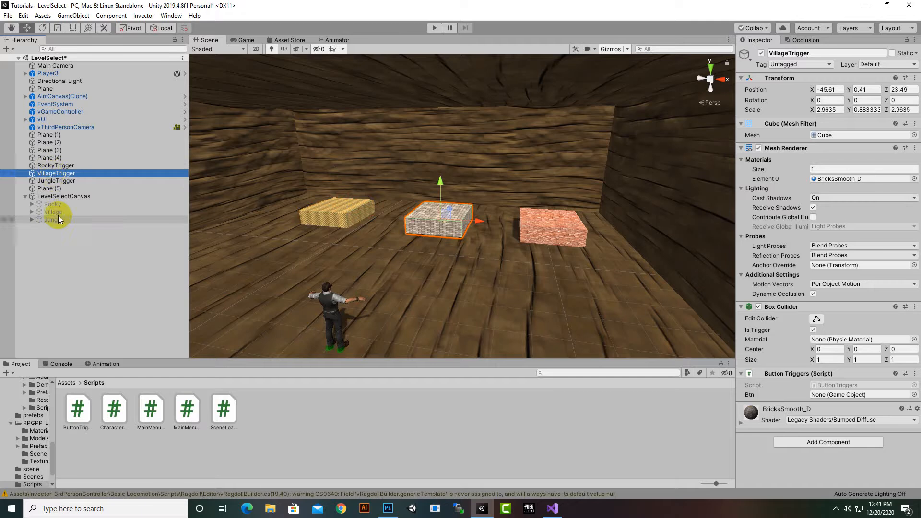
{"action": "left_click_drag", "start_coordinate": [56, 214], "coordinate": [887, 395]}
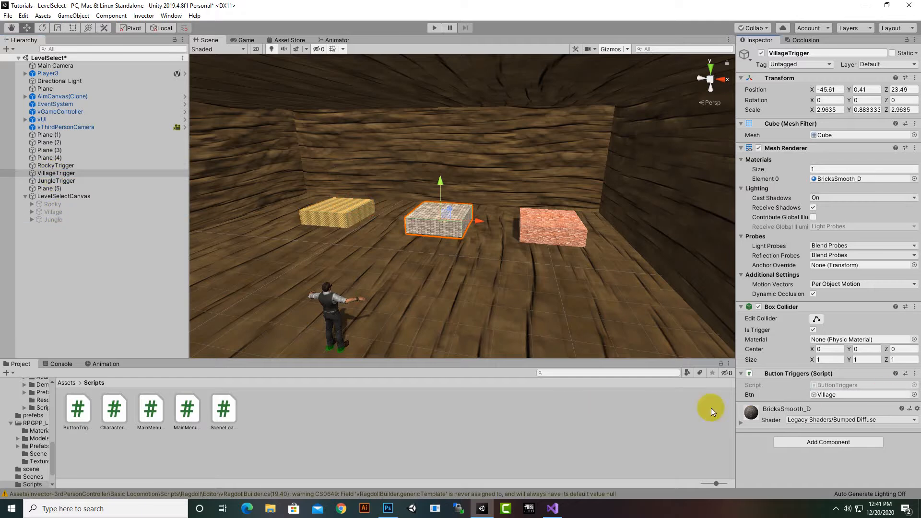
{"action": "left_click", "coordinate": [58, 181]}
{"action": "left_click_drag", "start_coordinate": [50, 220], "coordinate": [822, 395]}
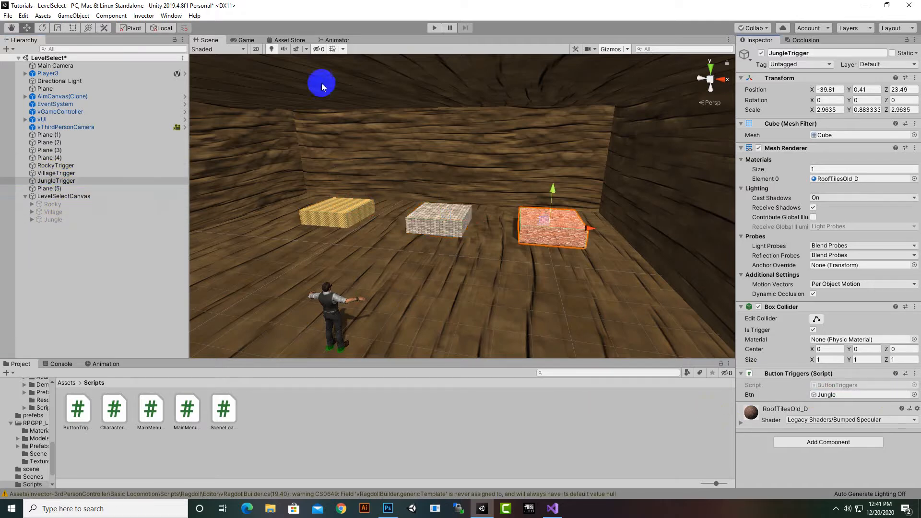
Play the scene and walk the character into the yellow Rocky cube and across into the Village cube
{"action": "left_click", "coordinate": [430, 31]}
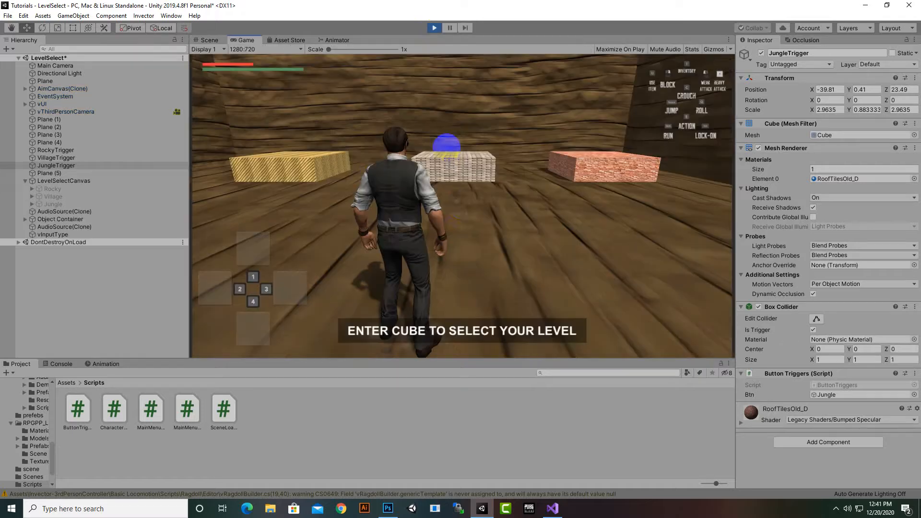
{"action": "key", "text": "w"}
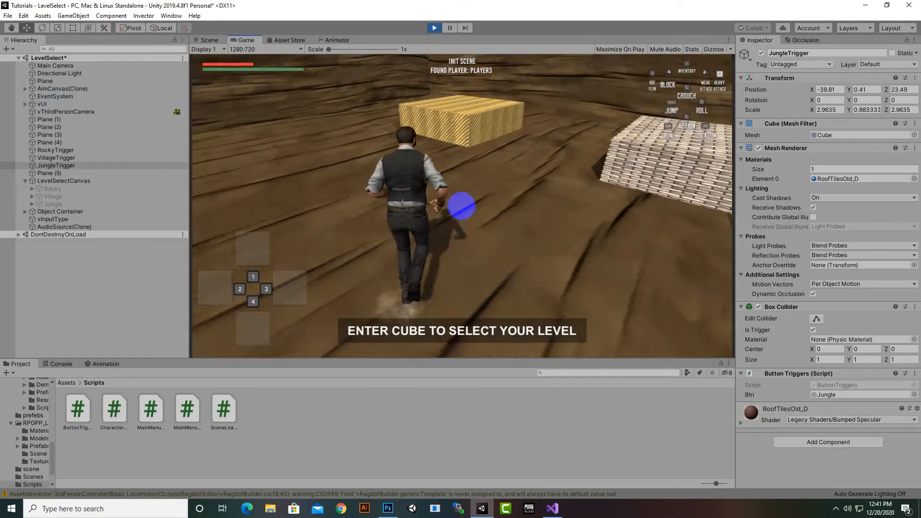
{"action": "key", "text": "w"}
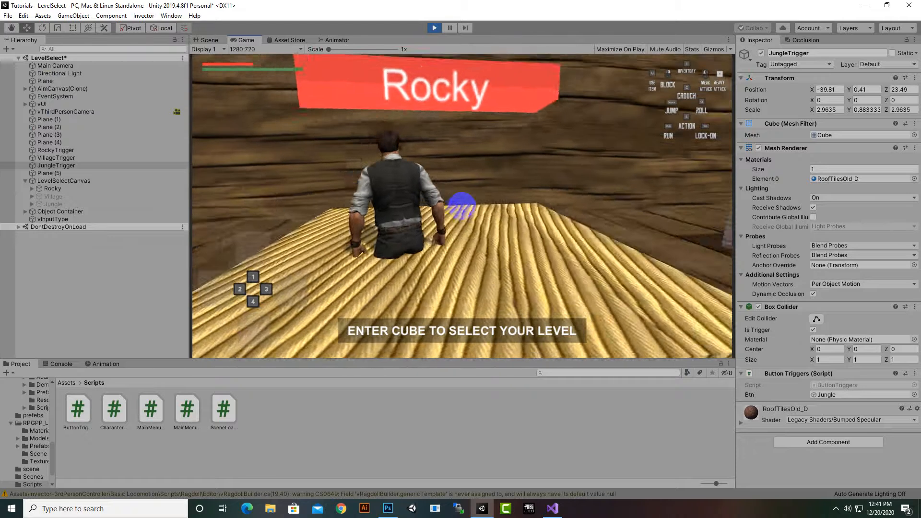
{"action": "key", "text": "s"}
{"action": "key", "text": "d"}
{"action": "key", "text": "w"}
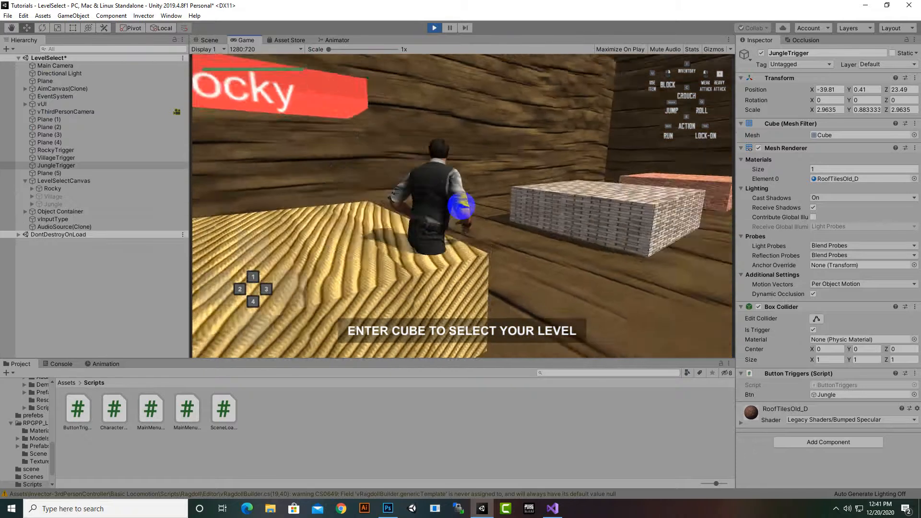
{"action": "key", "text": "w"}
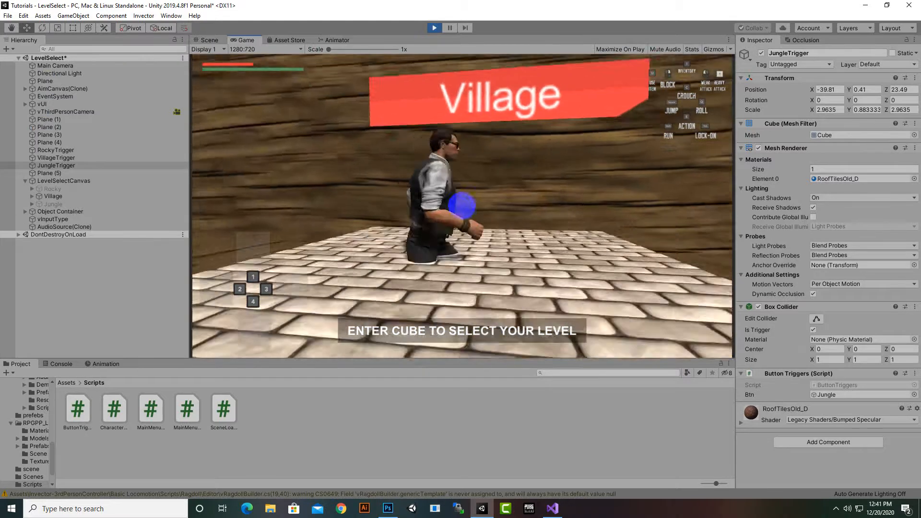
Walk the character into the Jungle cube and back to the Village cube, and stop play mode
{"action": "key", "text": "s"}
{"action": "key", "text": "d"}
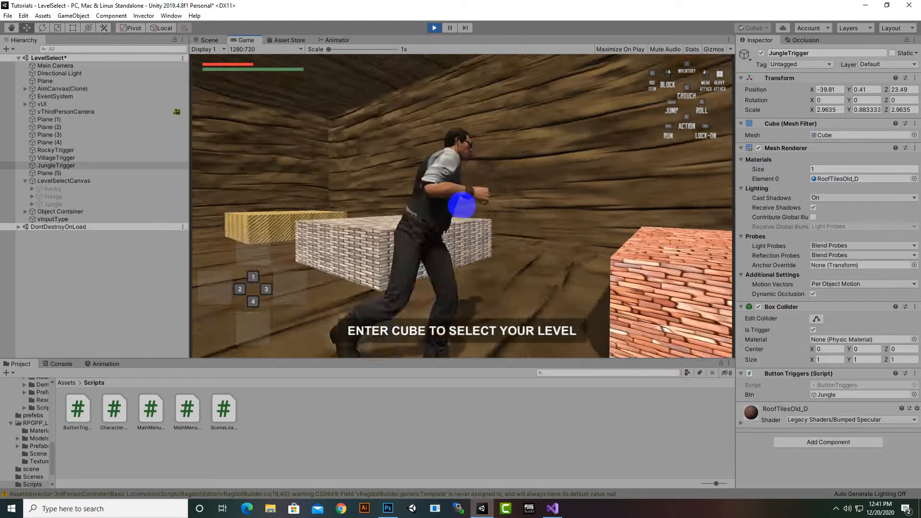
{"action": "key", "text": "w"}
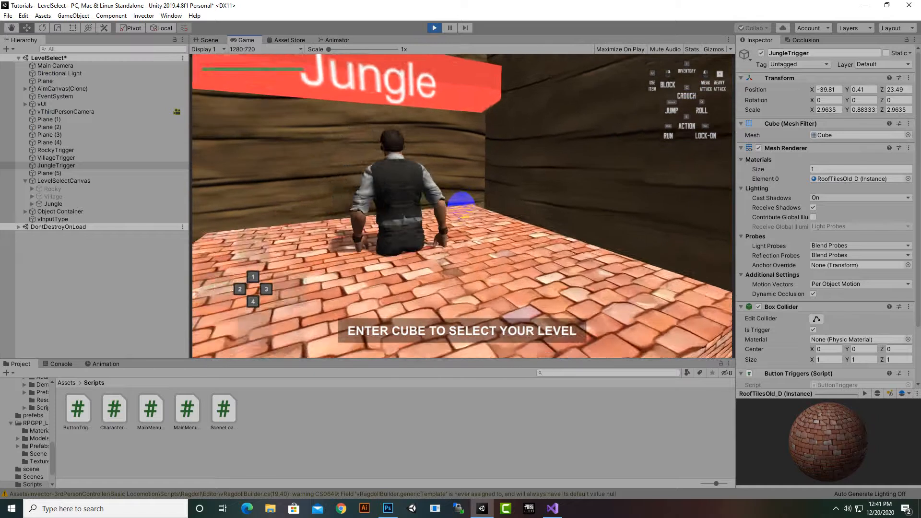
{"action": "key", "text": "s"}
{"action": "key", "text": "w"}
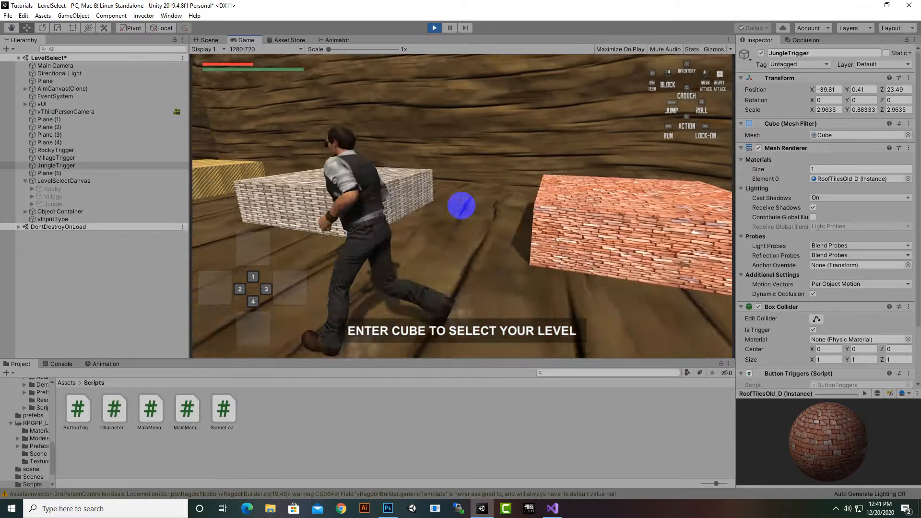
{"action": "key", "text": "w"}
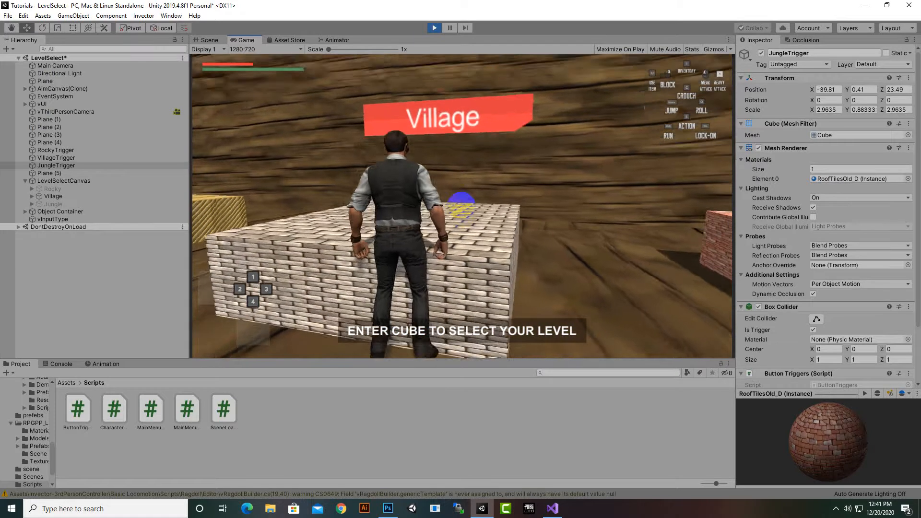
{"action": "key", "text": "w"}
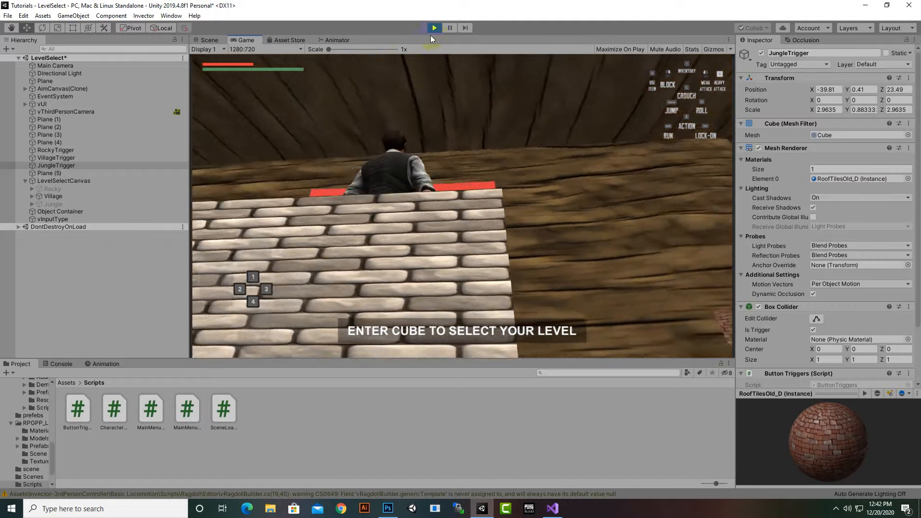
{"action": "left_click", "coordinate": [433, 29]}
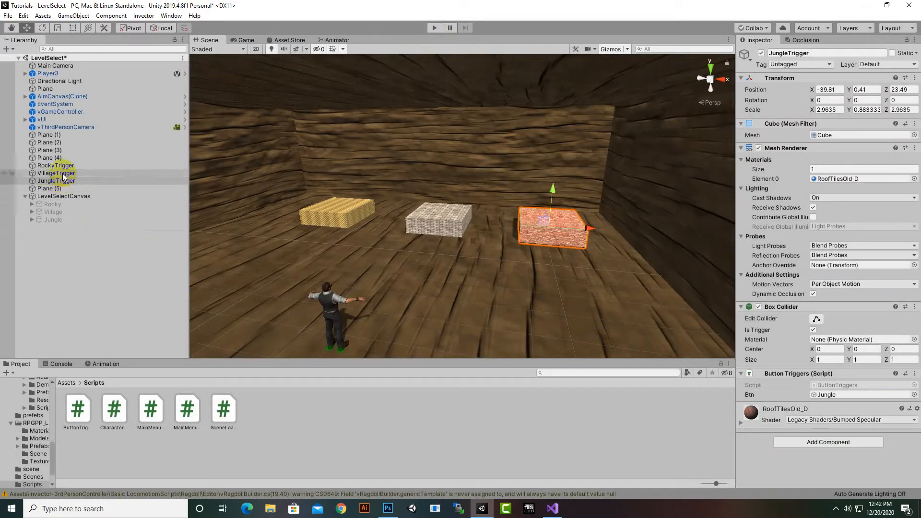
Deactivate the three trigger cubes together and reactivate them
{"action": "left_click", "coordinate": [63, 167], "text": "shift"}
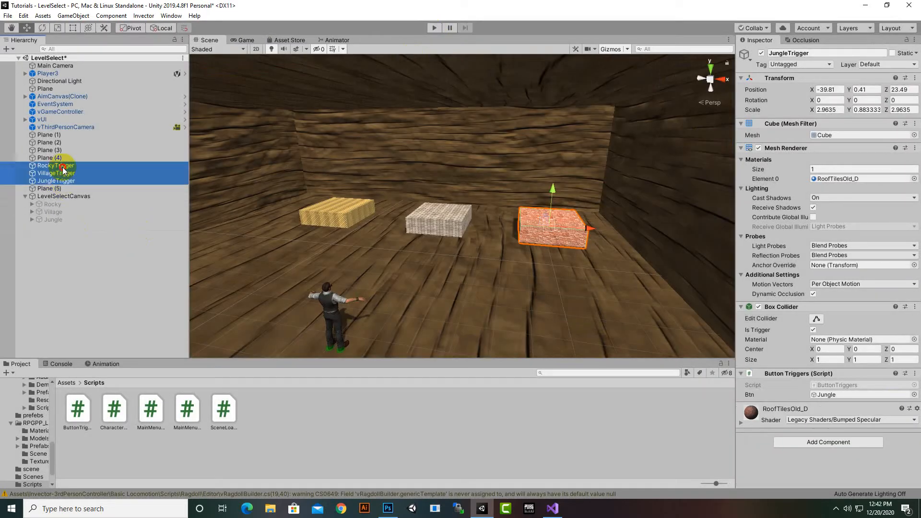
{"action": "left_click", "coordinate": [762, 54]}
{"action": "left_click", "coordinate": [762, 53]}
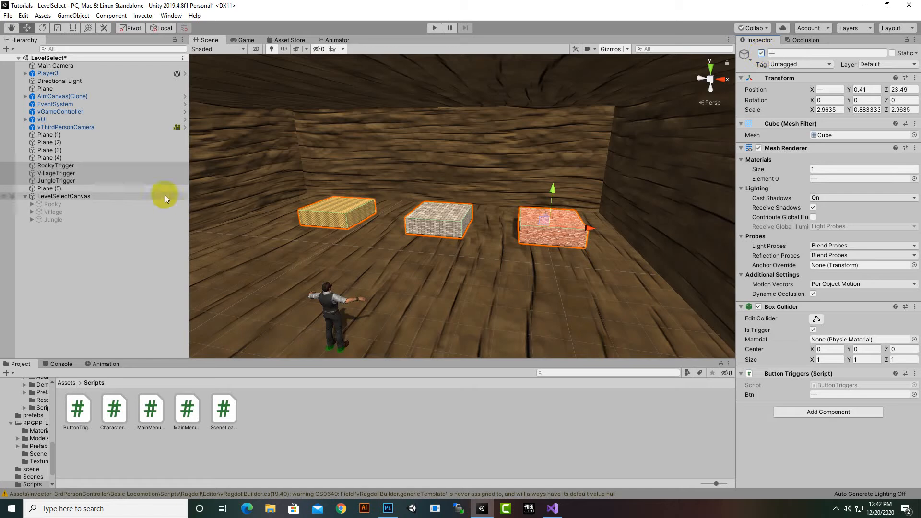
Activate the Rocky, Village and Jungle buttons to move them together to Pos Z 22.95, and deactivate them again
{"action": "left_click", "coordinate": [102, 208]}
{"action": "left_click", "coordinate": [93, 220], "text": "shift"}
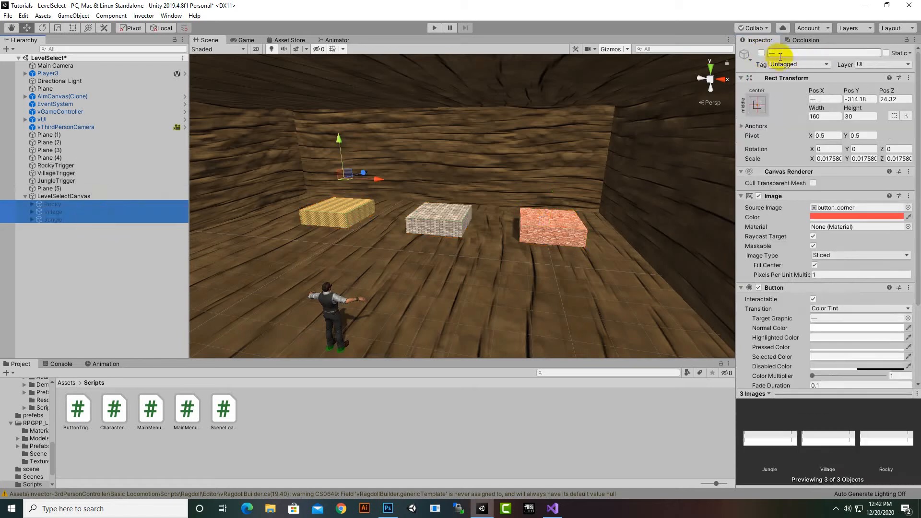
{"action": "left_click", "coordinate": [762, 54]}
{"action": "left_click", "coordinate": [762, 54]}
{"action": "scroll", "coordinate": [430, 242], "scroll_direction": "down", "scroll_amount": 3}
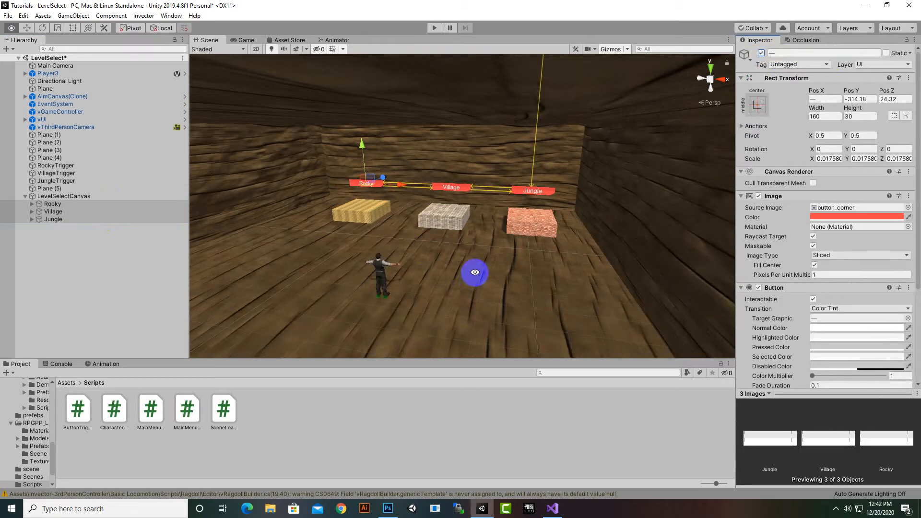
{"action": "left_click_drag", "start_coordinate": [476, 272], "coordinate": [357, 281], "text": "alt"}
{"action": "left_click_drag", "start_coordinate": [417, 168], "coordinate": [408, 184]}
{"action": "left_click_drag", "start_coordinate": [430, 350], "coordinate": [457, 339], "text": "alt"}
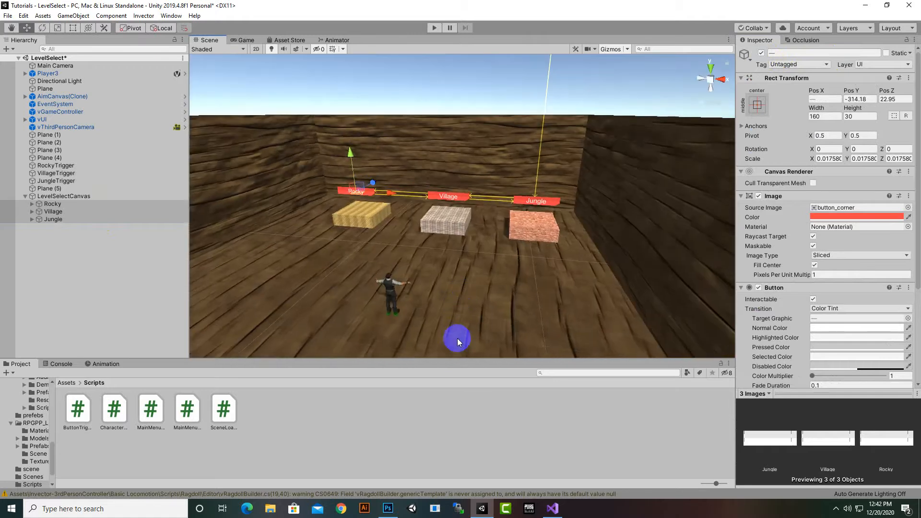
{"action": "left_click", "coordinate": [762, 52]}
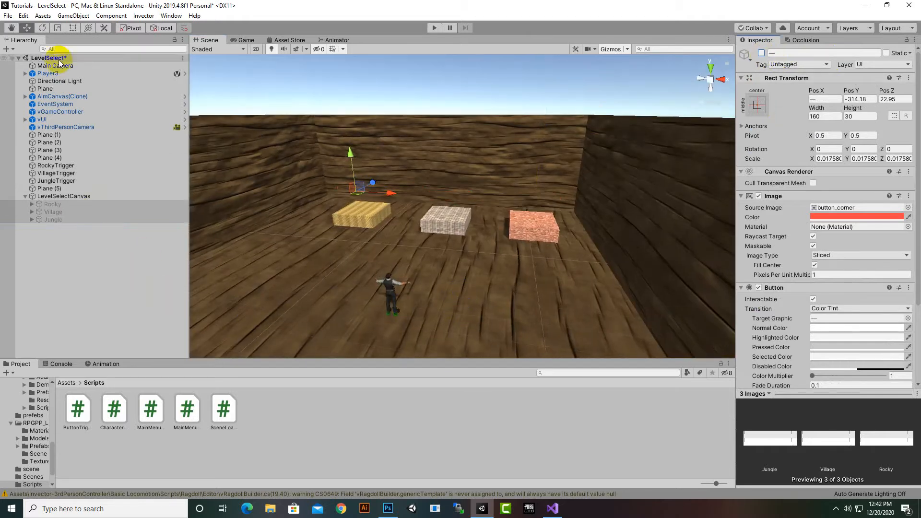
Copy the Transform component of Player3 and delete Player3 from the scene
{"action": "left_click", "coordinate": [61, 75]}
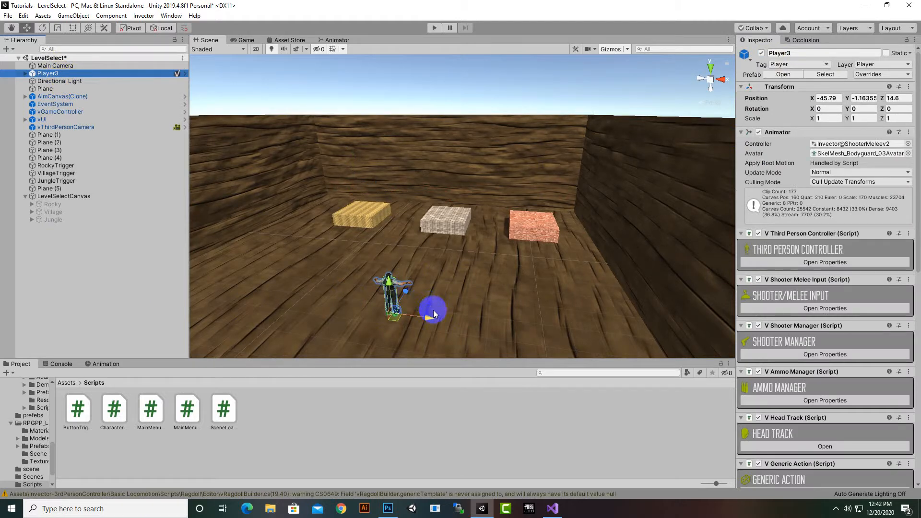
{"action": "scroll", "coordinate": [507, 249], "scroll_direction": "down", "scroll_amount": 3}
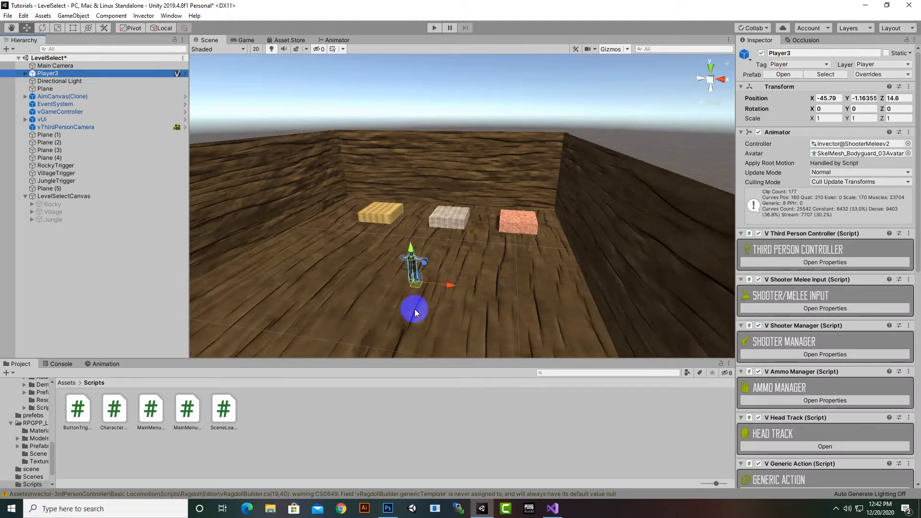
{"action": "scroll", "coordinate": [415, 309], "scroll_direction": "up", "scroll_amount": 3}
{"action": "middle_click_drag", "start_coordinate": [432, 313], "coordinate": [448, 276]}
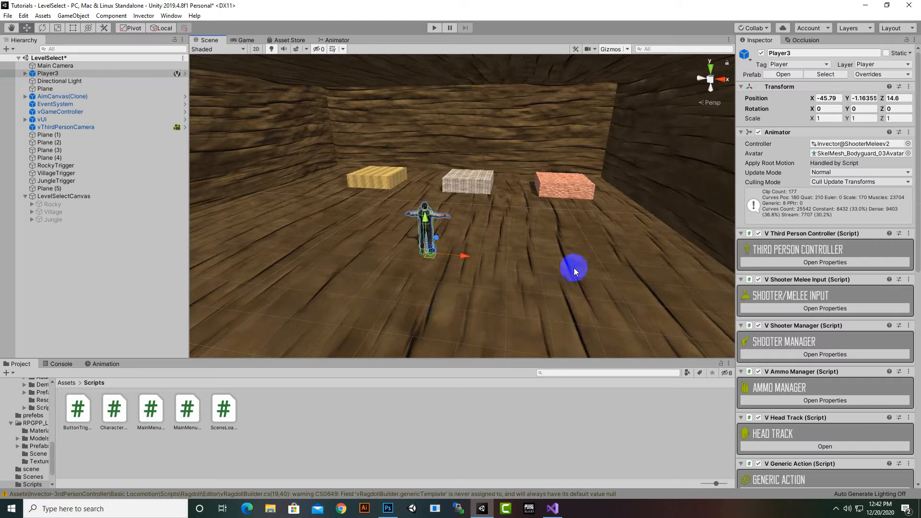
{"action": "scroll", "coordinate": [417, 288], "scroll_direction": "up", "scroll_amount": 4}
{"action": "middle_click_drag", "start_coordinate": [438, 304], "coordinate": [395, 301]}
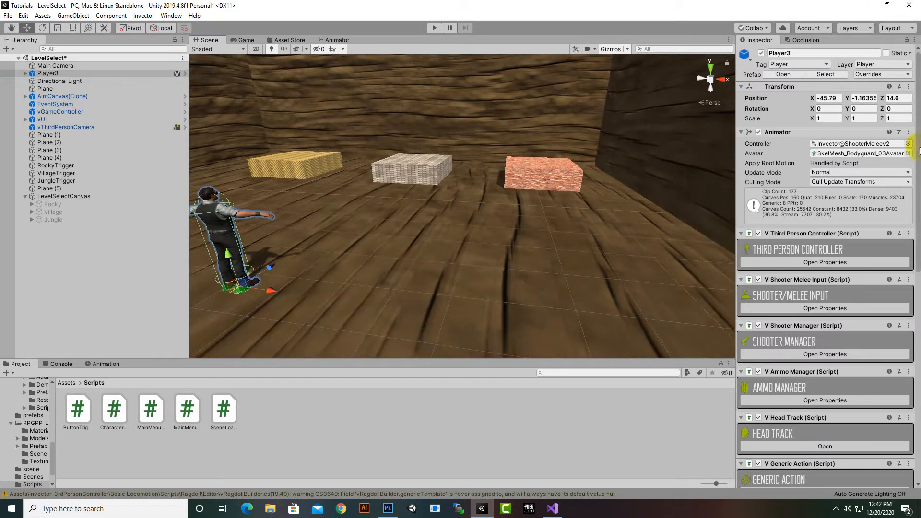
{"action": "left_click", "coordinate": [908, 87]}
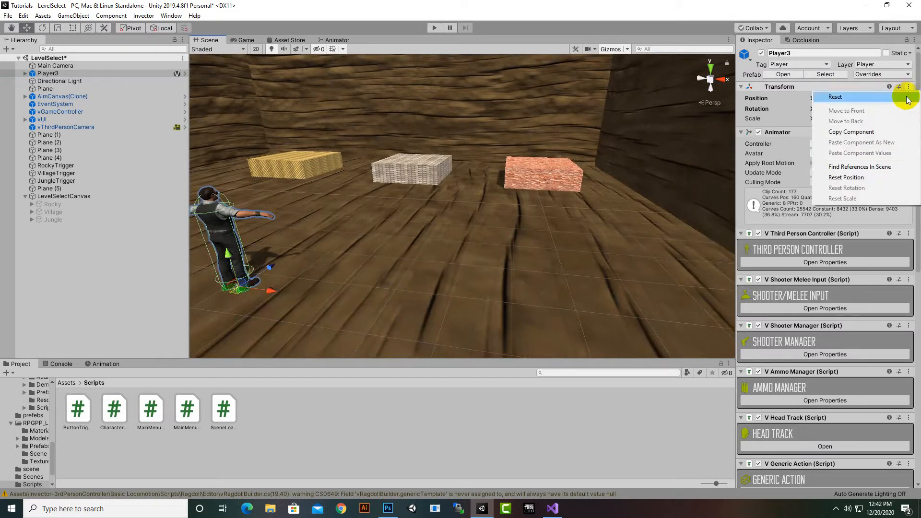
{"action": "left_click", "coordinate": [852, 131]}
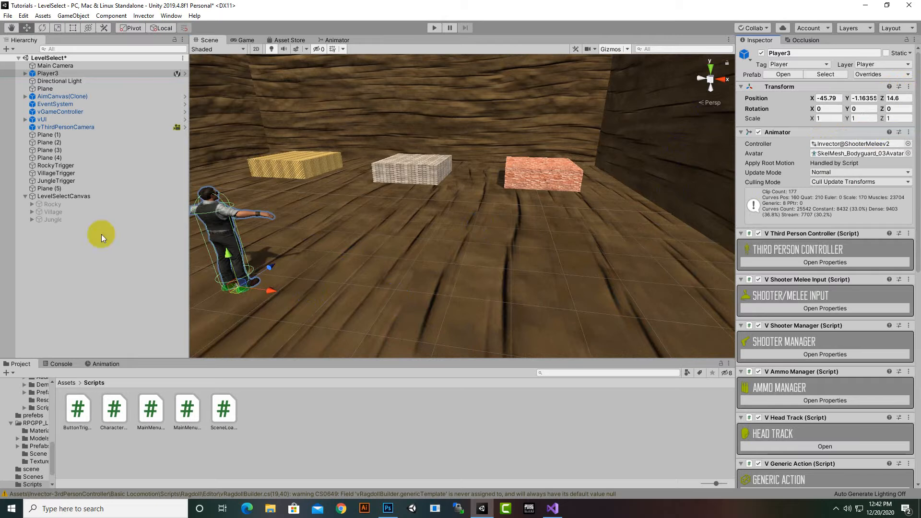
{"action": "left_click", "coordinate": [62, 74]}
{"action": "key", "text": "Delete"}
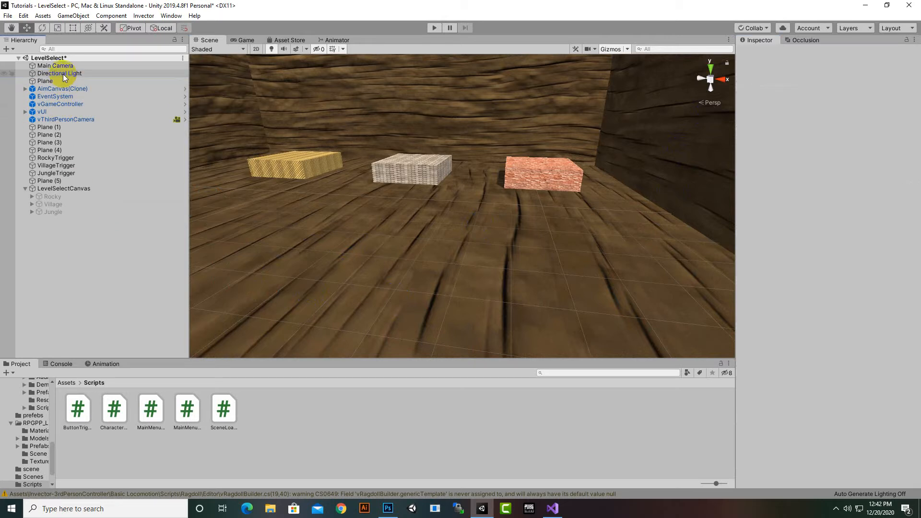
Create an empty game object in the scene and paste the copied Transform values onto it
{"action": "right_click", "coordinate": [94, 243]}
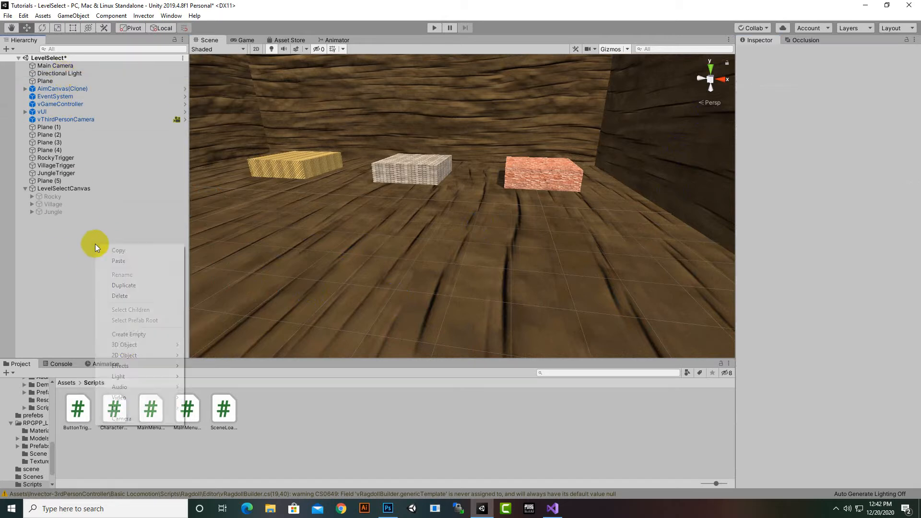
{"action": "left_click", "coordinate": [134, 335]}
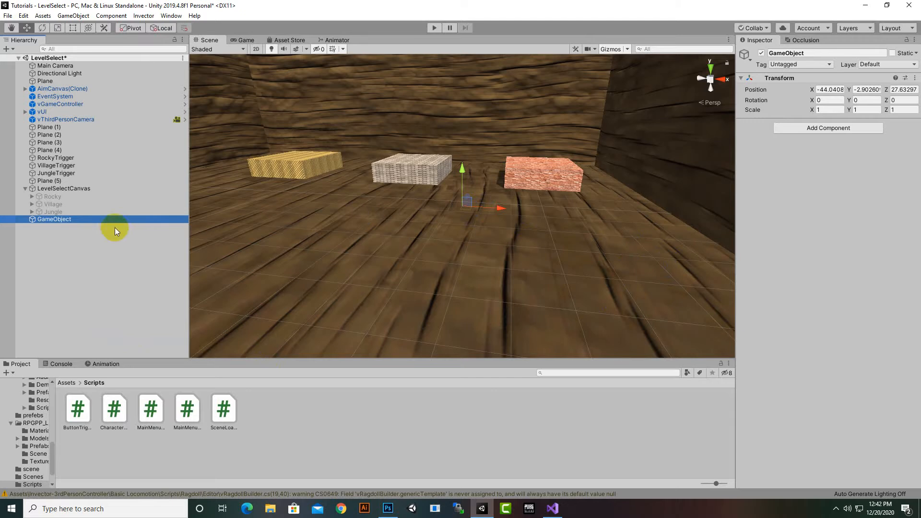
{"action": "left_click", "coordinate": [915, 78]}
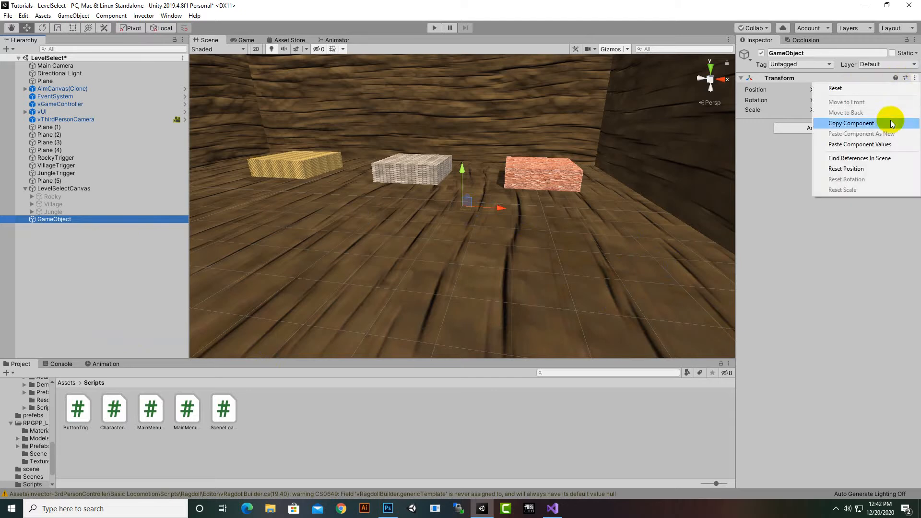
{"action": "left_click", "coordinate": [886, 143]}
{"action": "scroll", "coordinate": [523, 252], "scroll_direction": "down", "scroll_amount": 3}
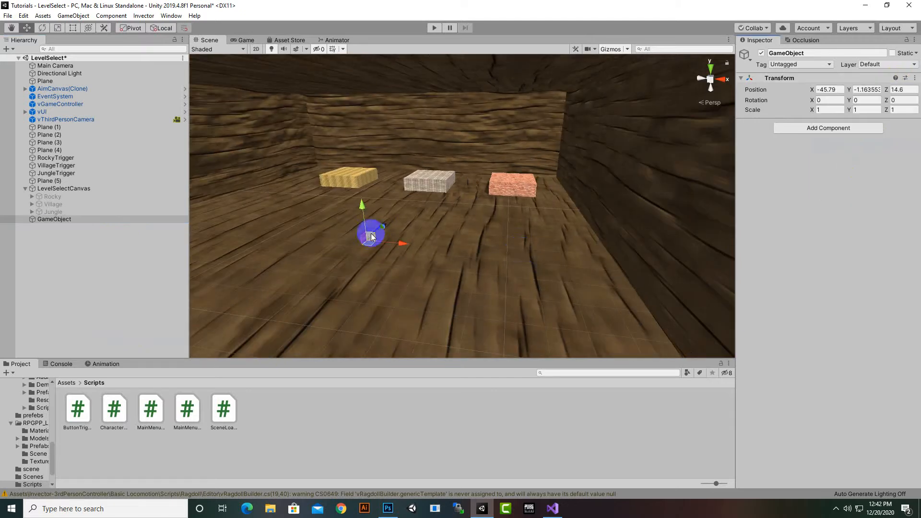
Rename the new empty game object as PlayerSpawnPoint
{"action": "left_click", "coordinate": [829, 53]}
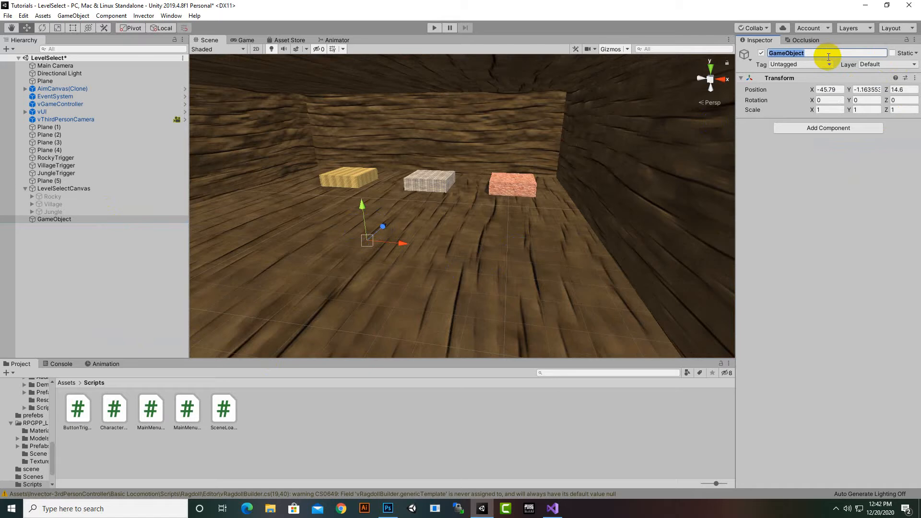
{"action": "type", "text": "Spa"}
{"action": "key", "text": "BackSpace"}
{"action": "key", "text": "BackSpace"}
{"action": "key", "text": "BackSpace"}
{"action": "type", "text": "PlayerSpawnPoint"}
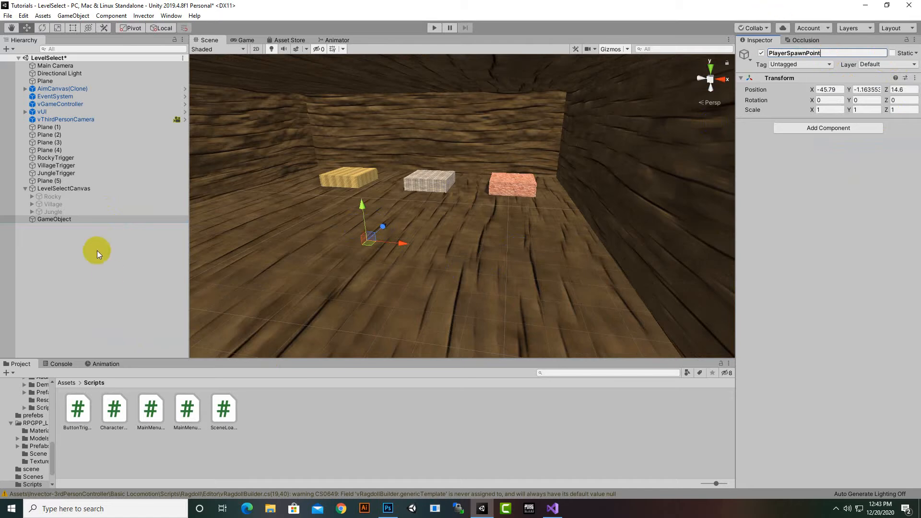
{"action": "left_click", "coordinate": [86, 219]}
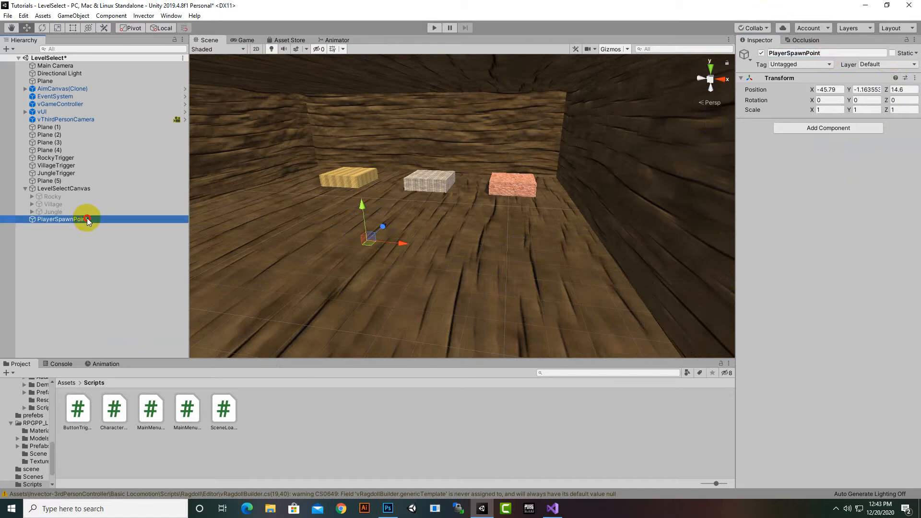
Add a new tag named SpawnPoint to the project's tag list, save the scene and reselect the PlayerSpawnPoint object
{"action": "left_click", "coordinate": [794, 66]}
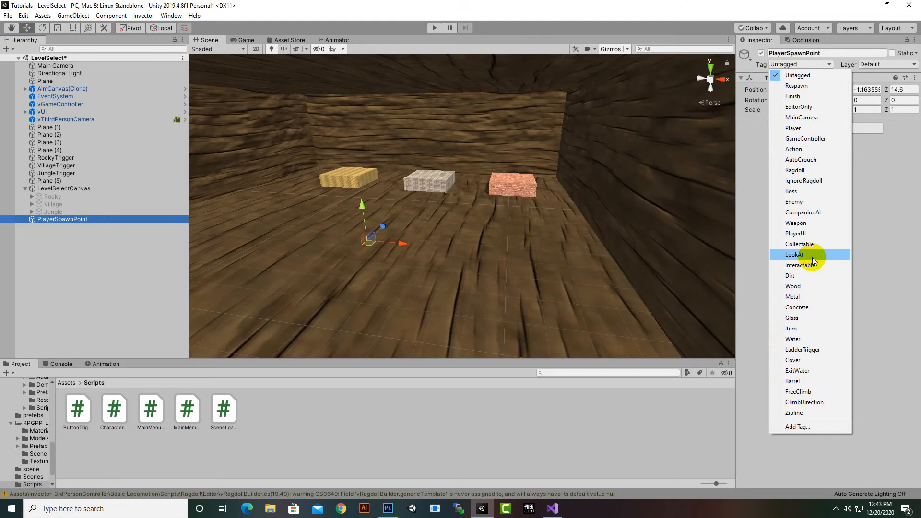
{"action": "left_click", "coordinate": [833, 427]}
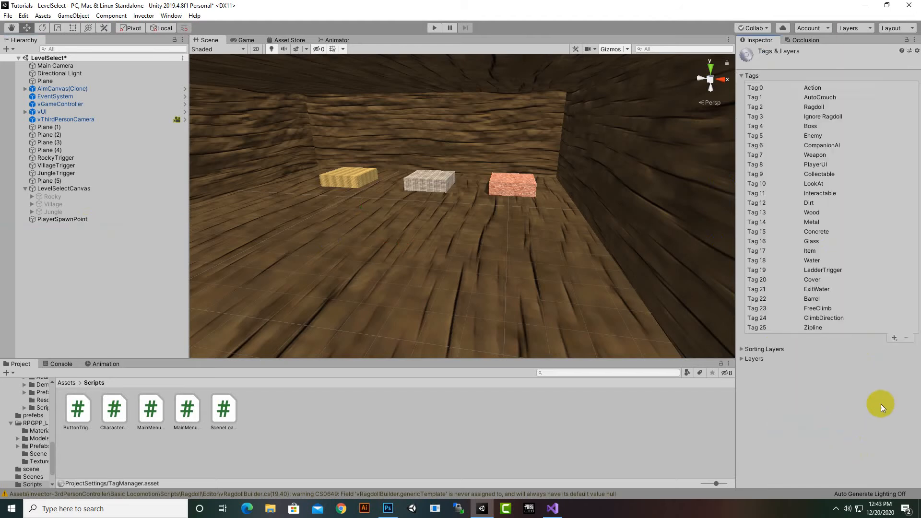
{"action": "left_click", "coordinate": [894, 338]}
{"action": "type", "text": "S"}
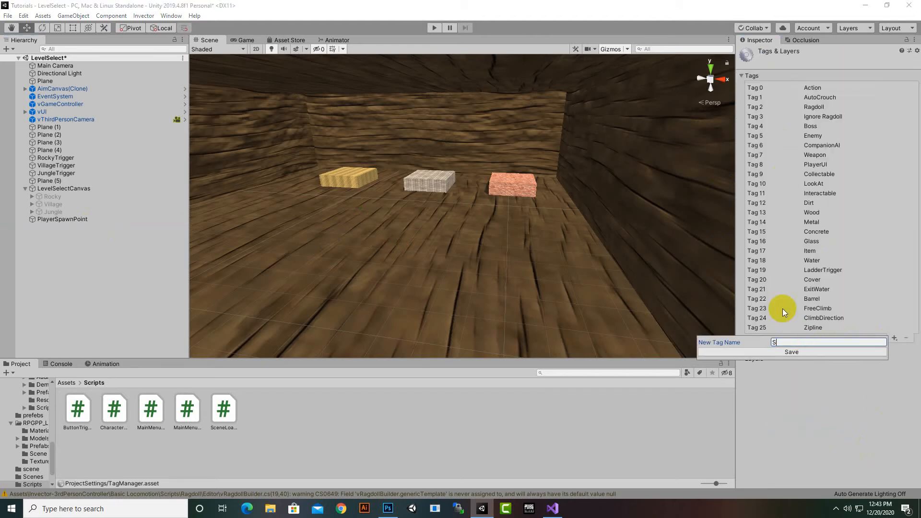
{"action": "type", "text": "pawnPoint"}
{"action": "left_click", "coordinate": [796, 354]}
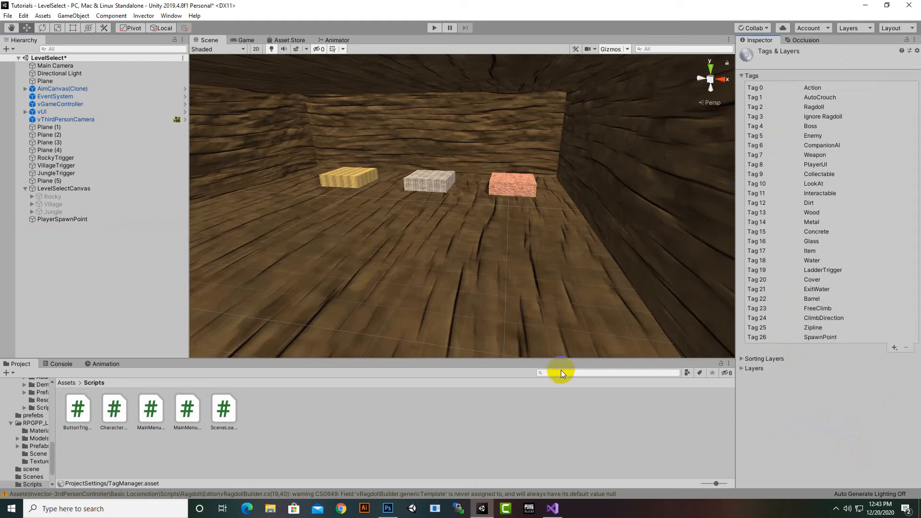
{"action": "key", "text": "ctrl+s"}
{"action": "left_click", "coordinate": [110, 219]}
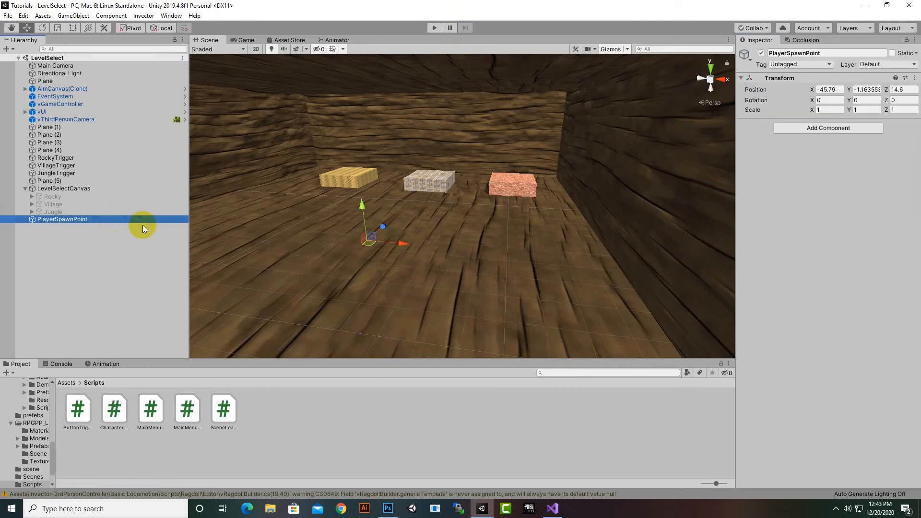